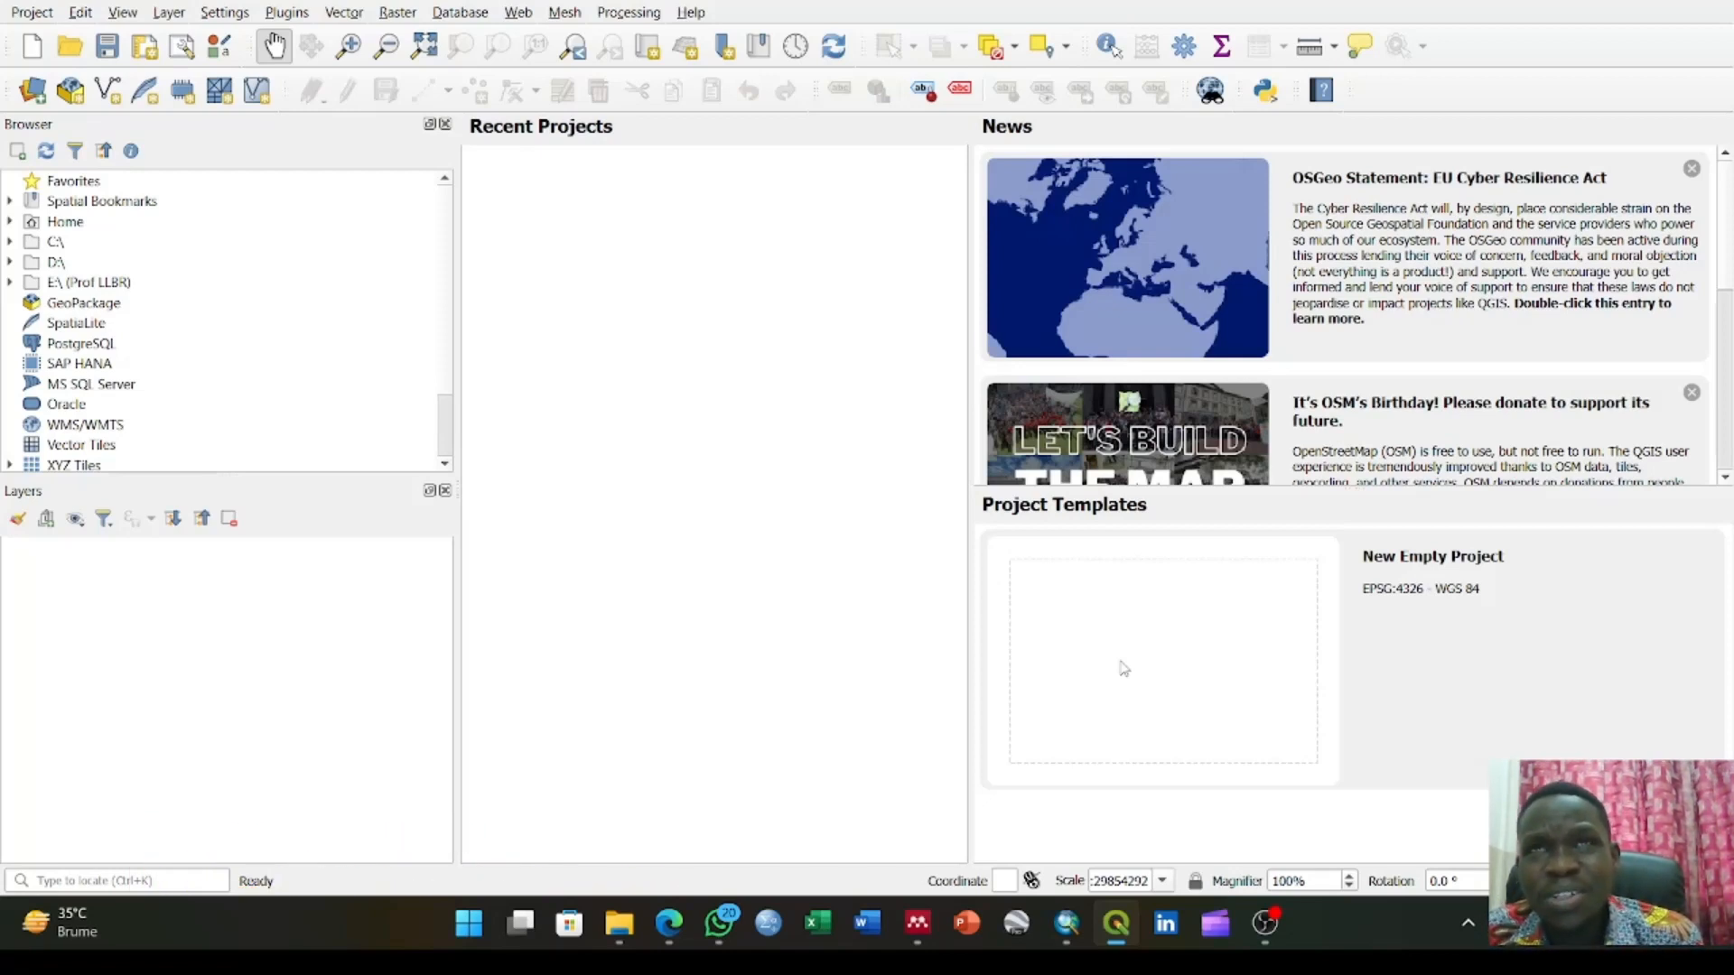
Create a new empty project from the EPSG:4326 - WGS 84 template
left_click(1123, 668)
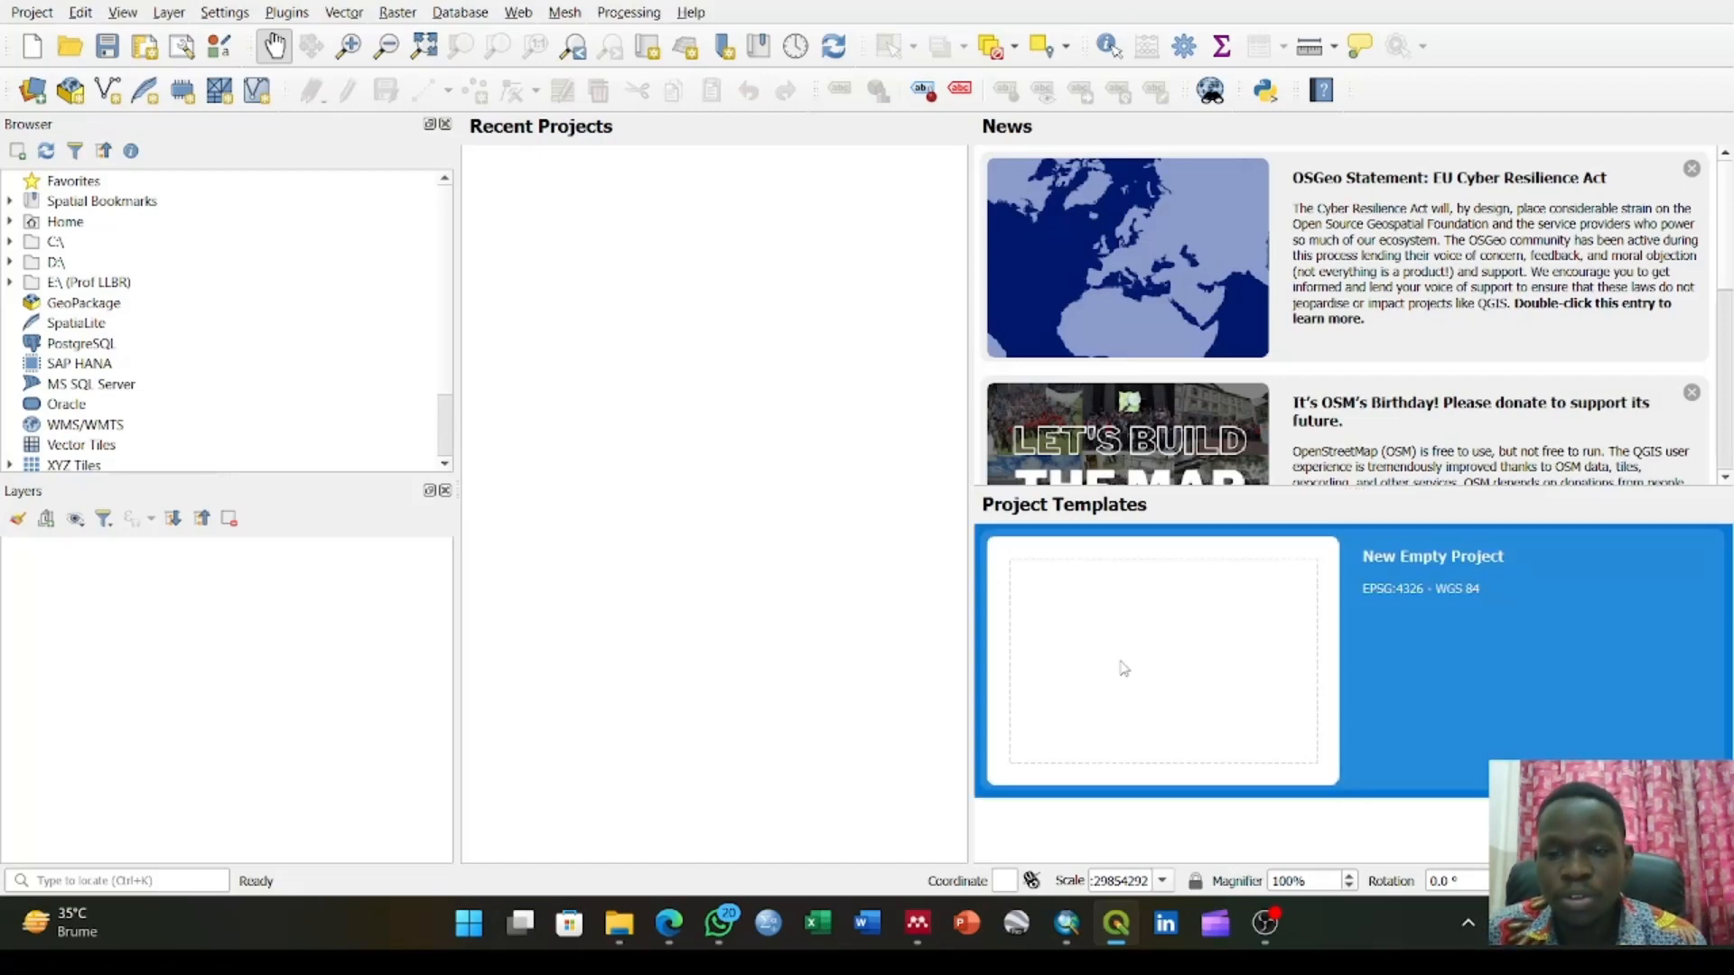
double_click(1123, 668)
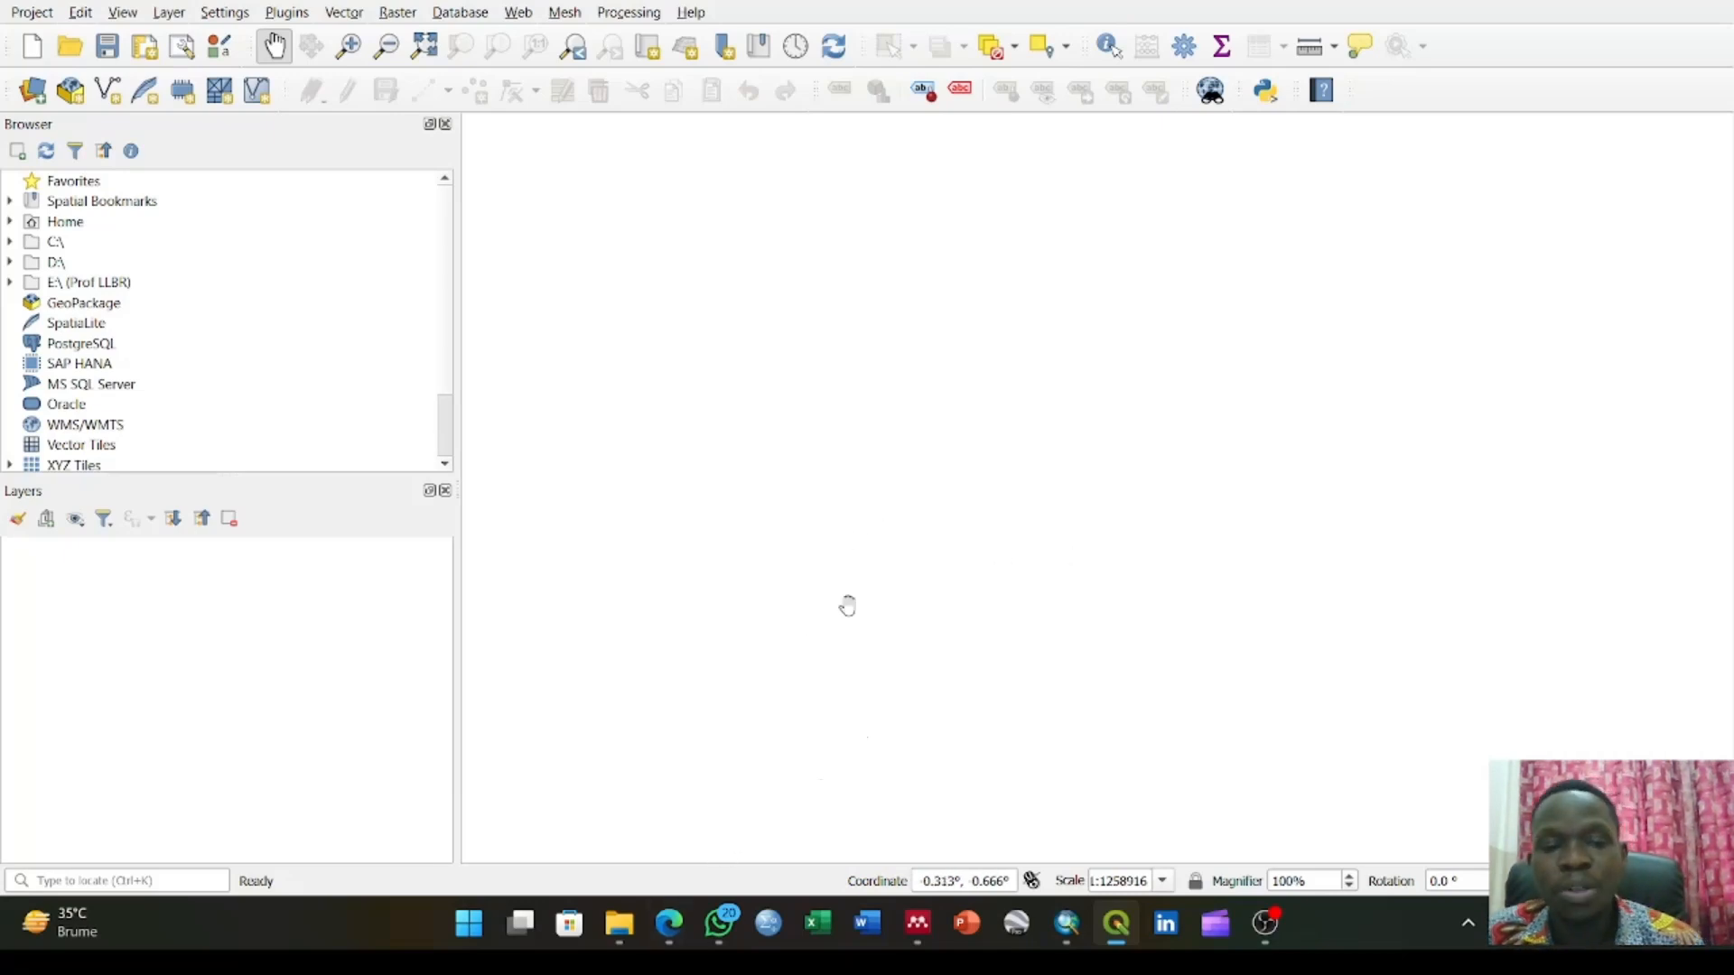
Switch to the EarthExplorer browser window and close its open Download Options dialog
mouse_move(681, 919)
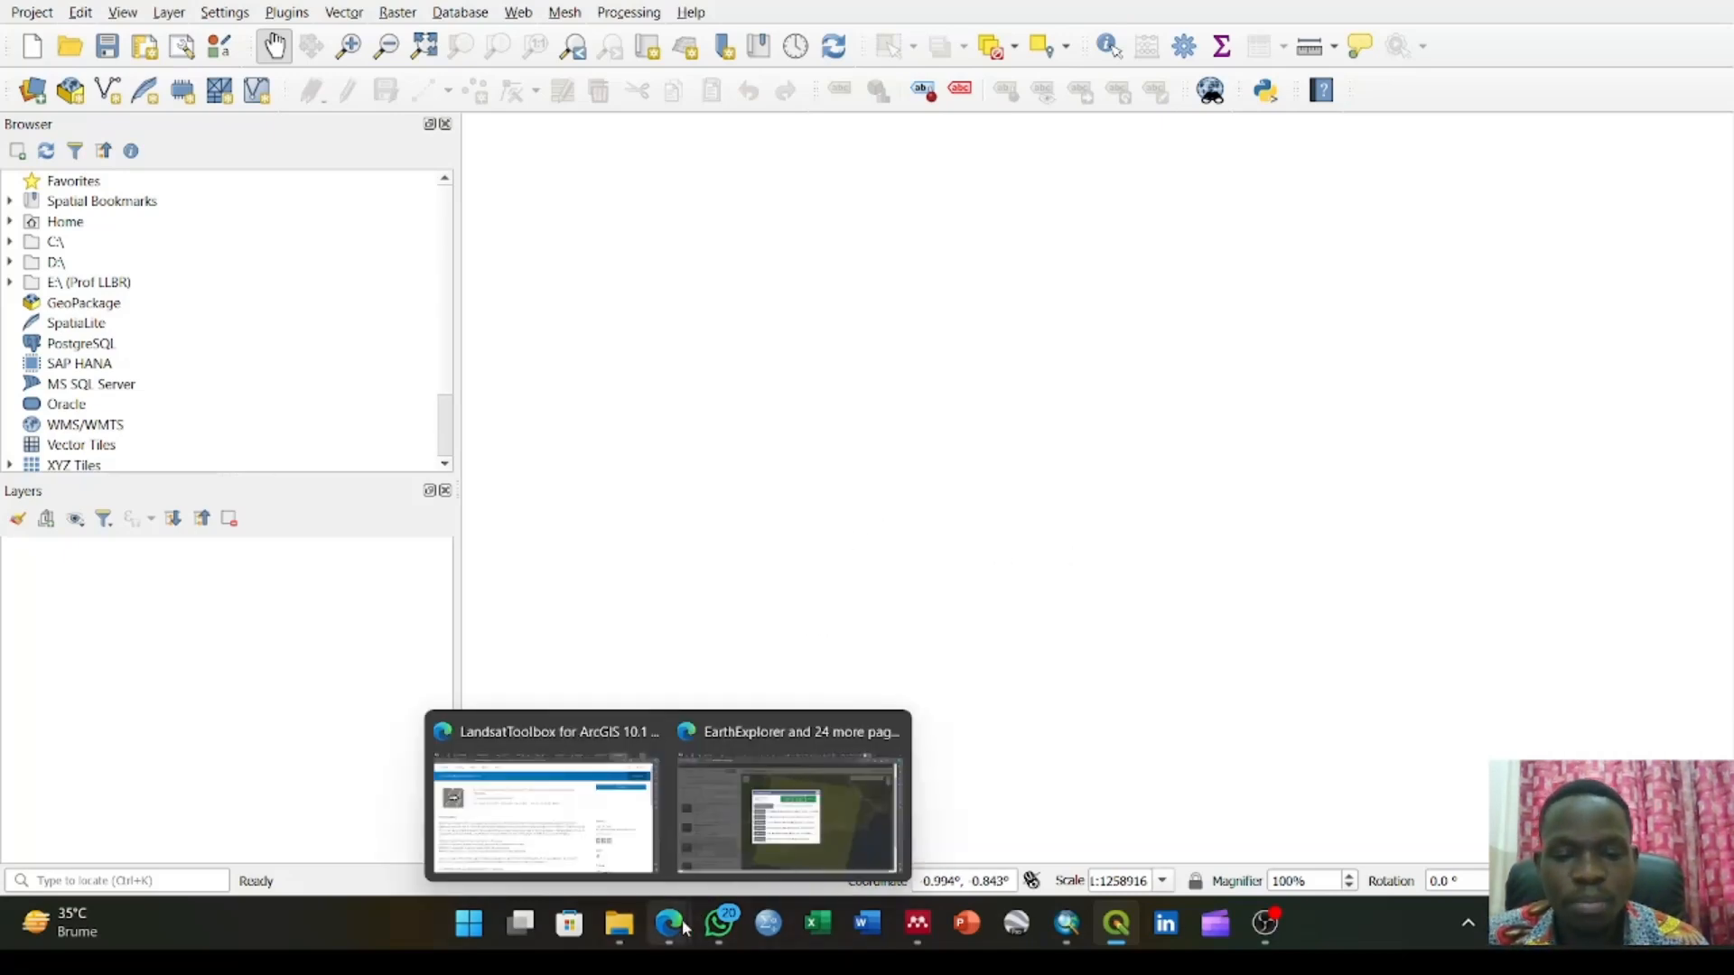
left_click(782, 799)
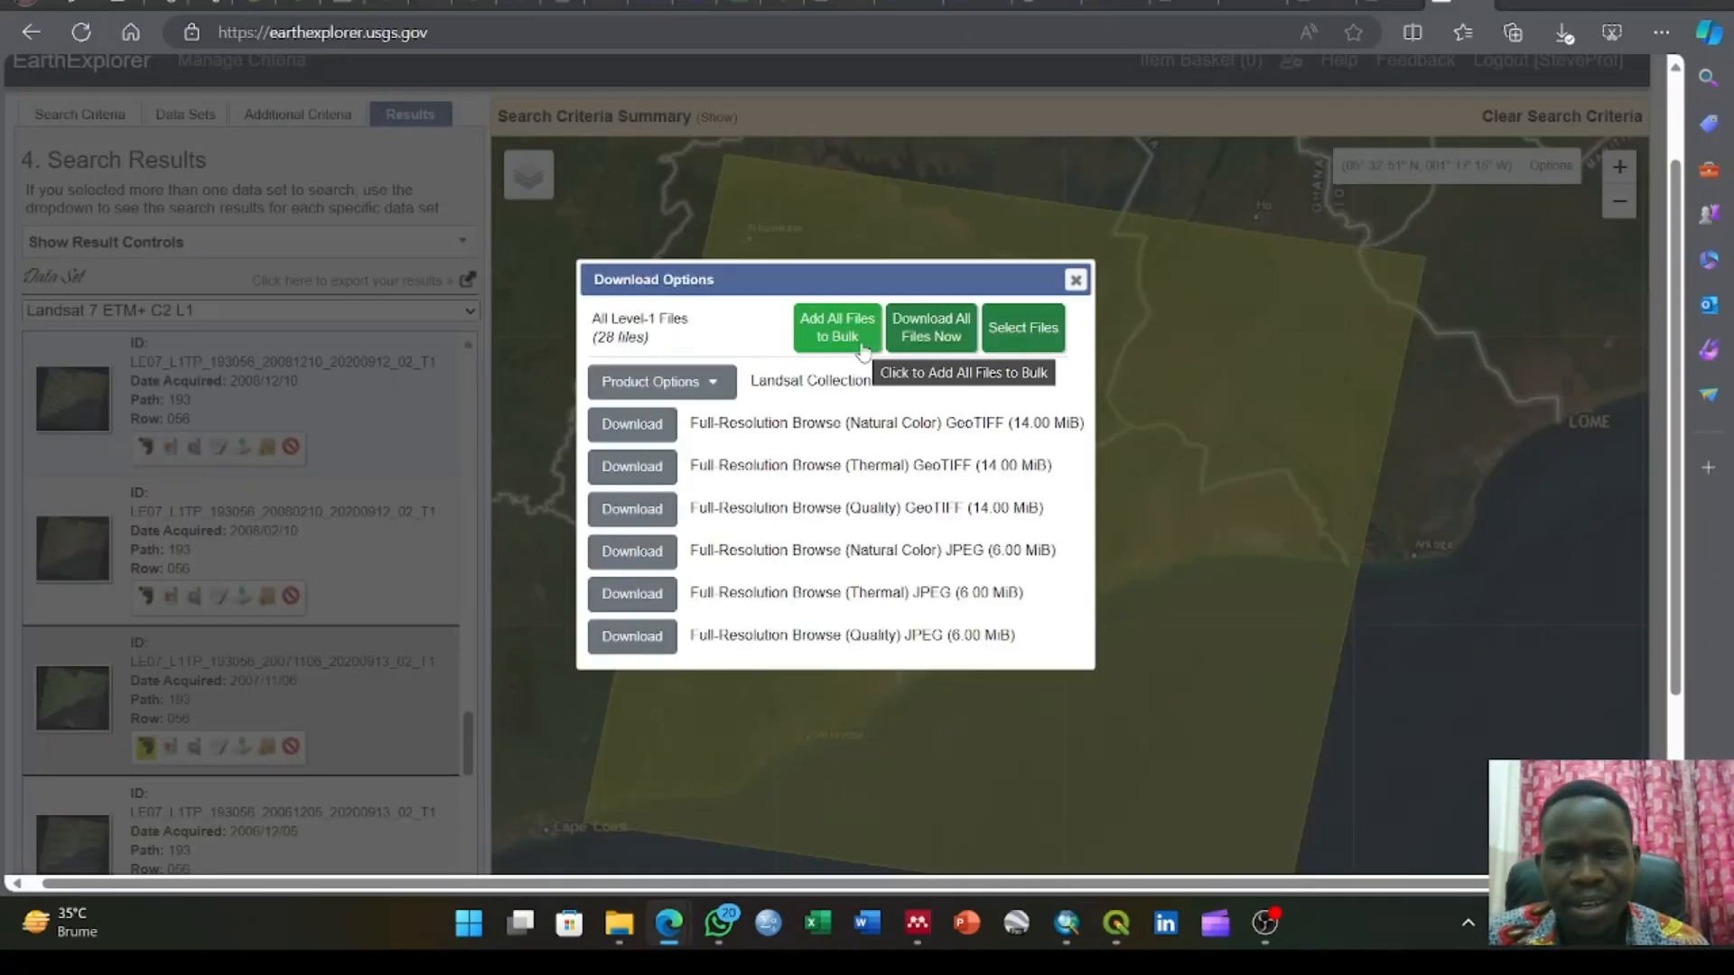
left_click(1071, 282)
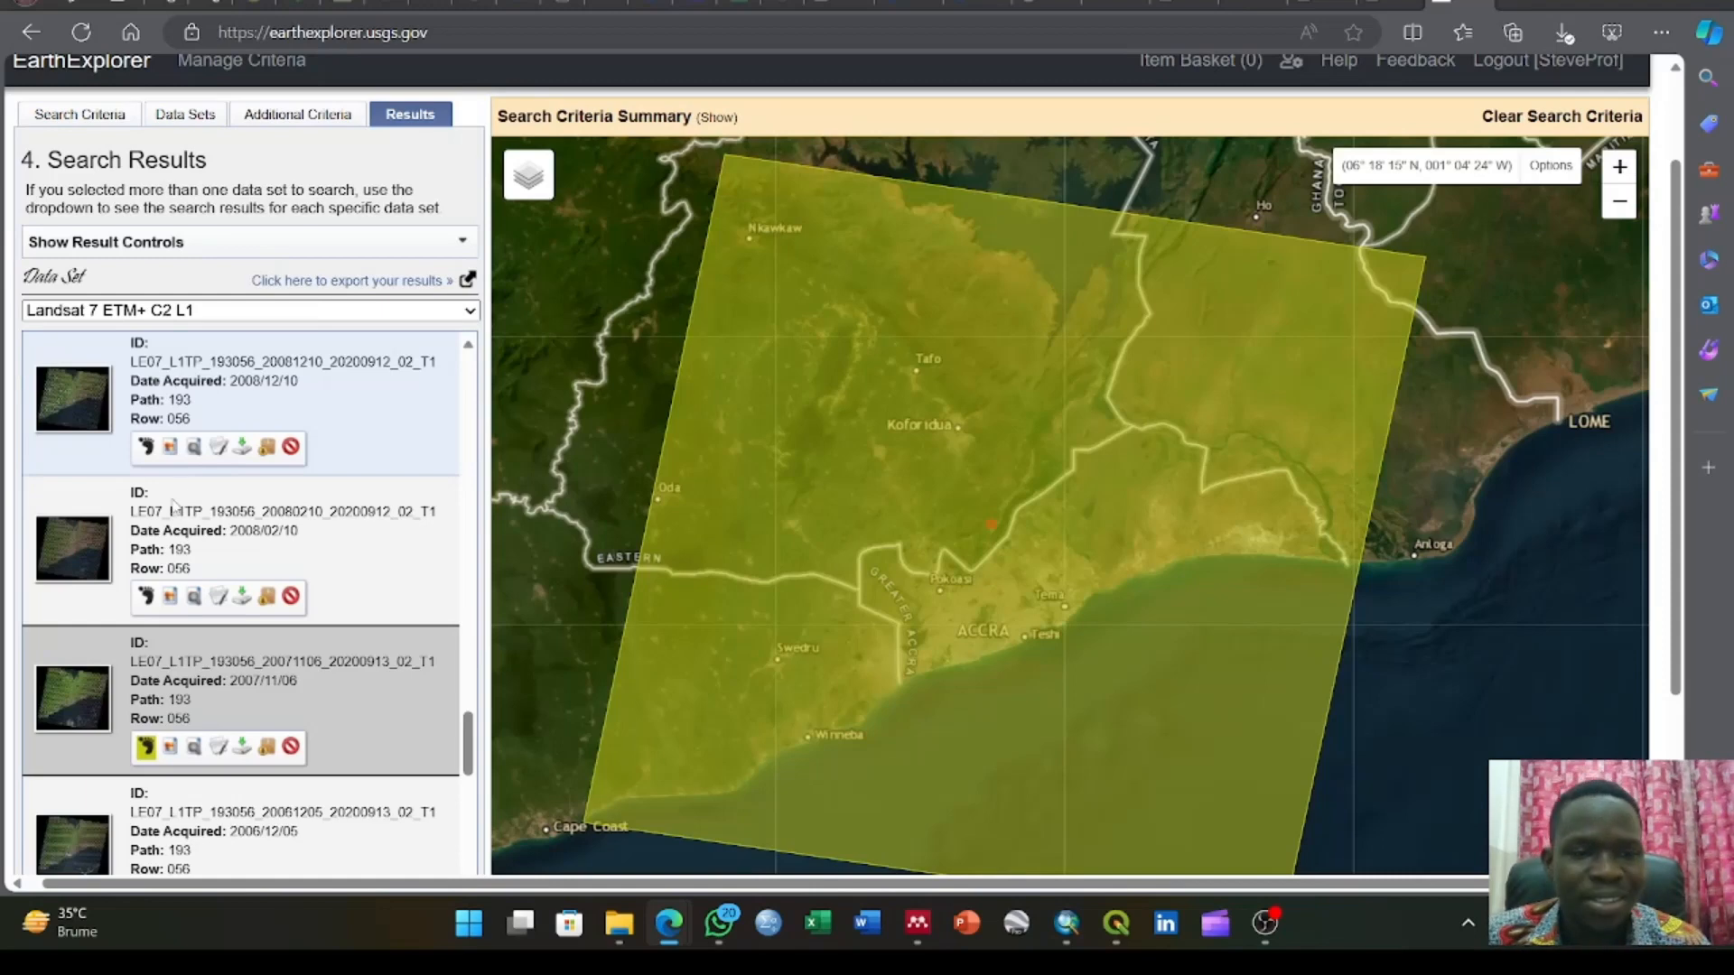
Look through the list of Landsat 7 ETM+ C2 L1 search results and their acquisition dates
scroll(176, 506, "down", 5)
scroll(176, 506, "down", 3)
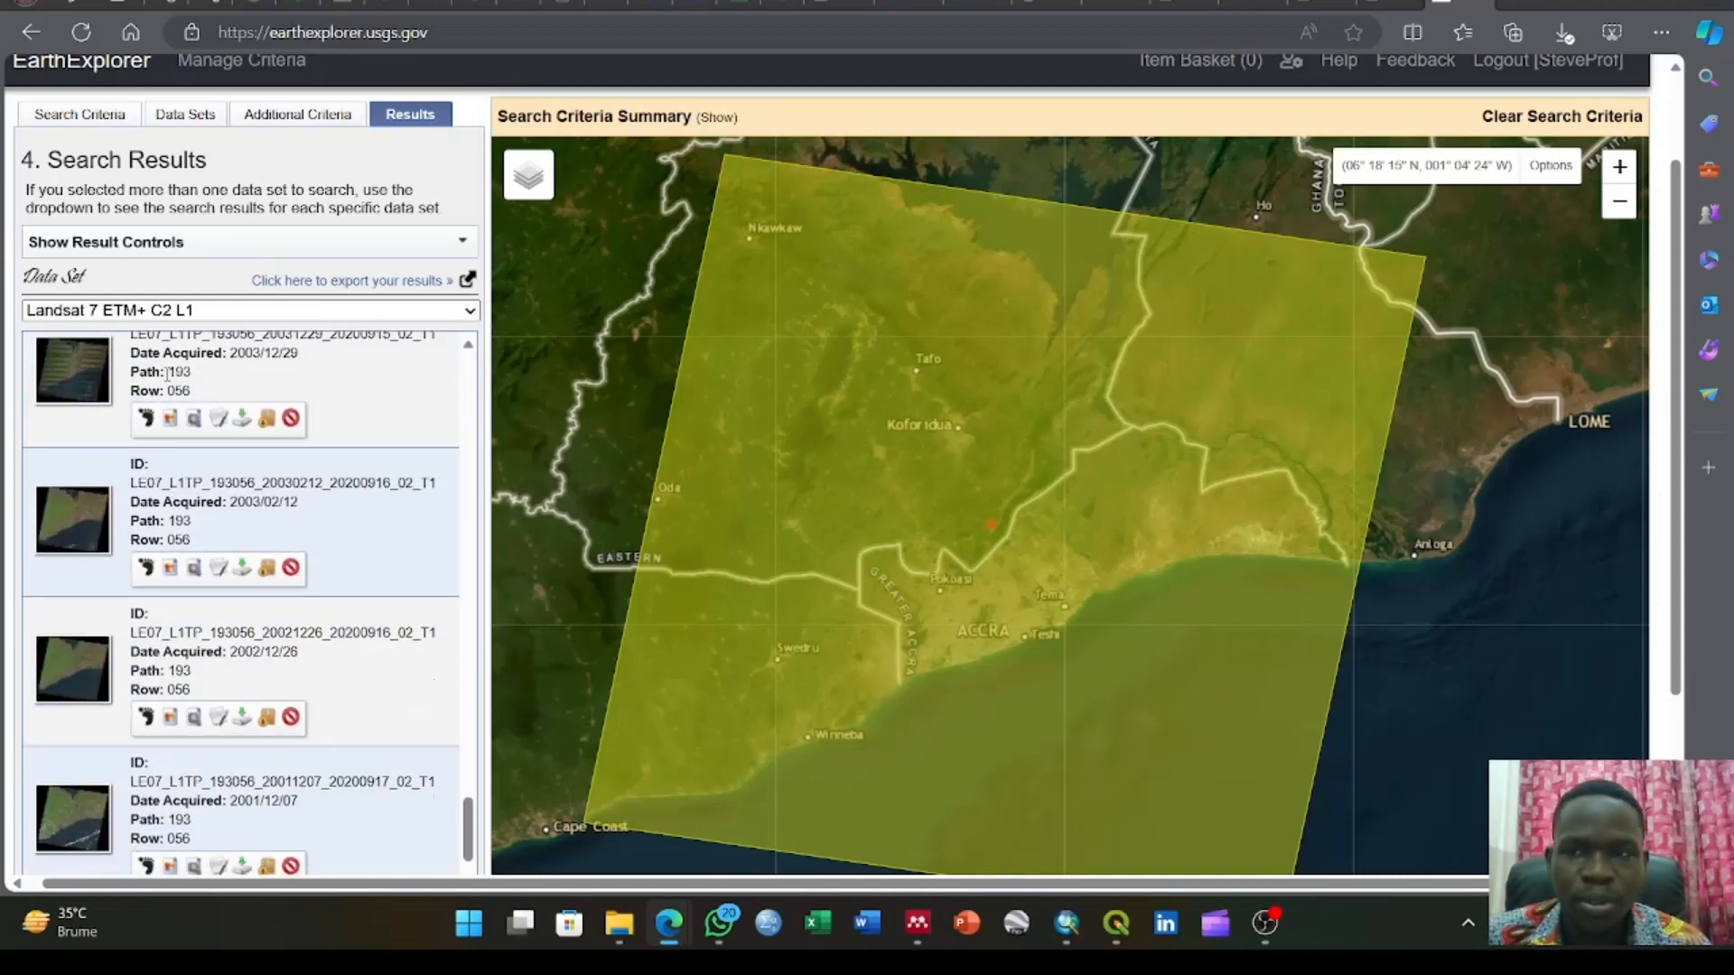
scroll(167, 370, "down", 2)
scroll(167, 371, "up", 8)
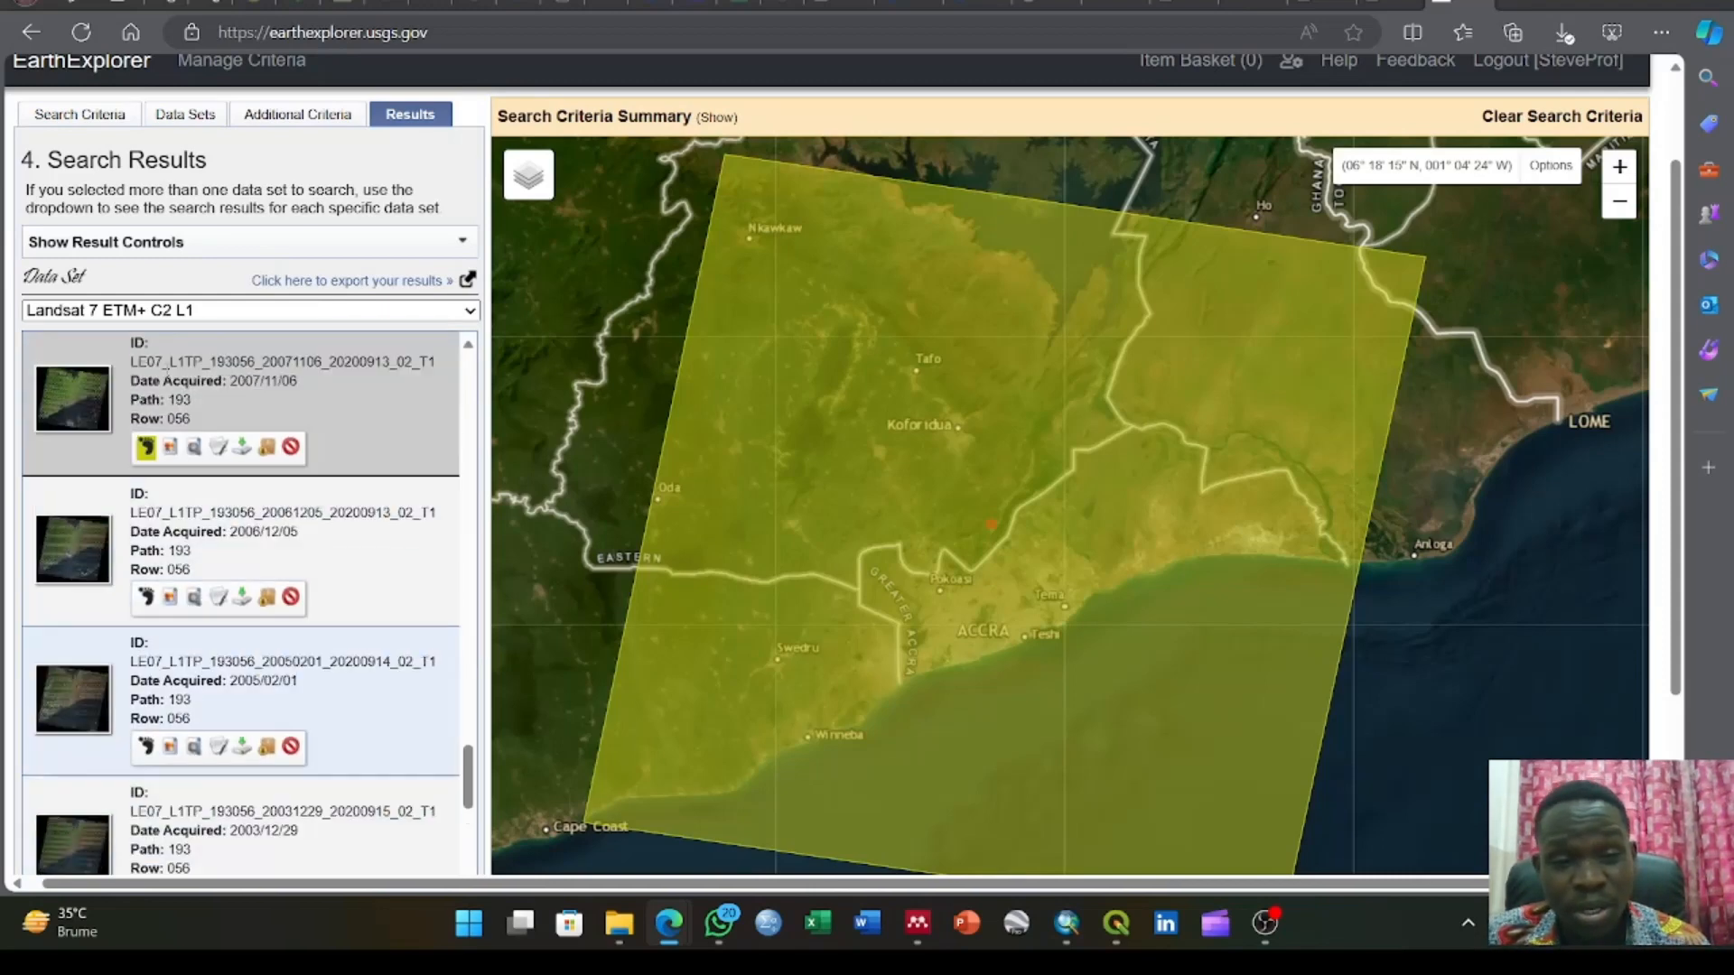
scroll(167, 371, "up", 6)
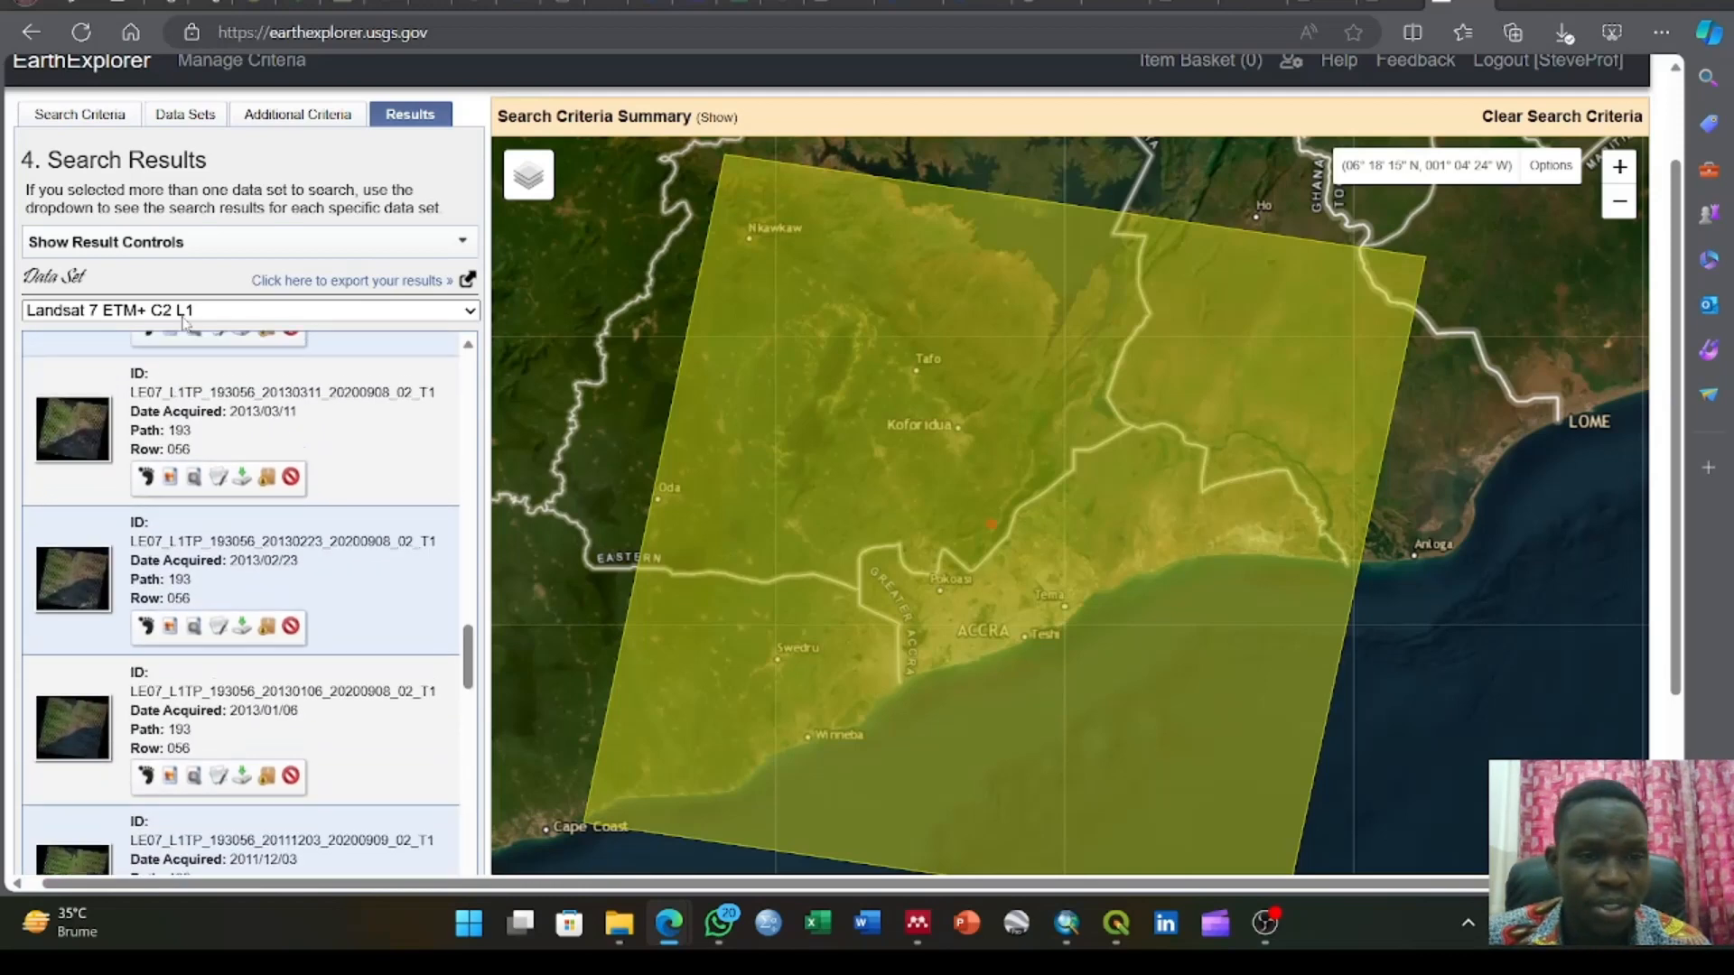
scroll(220, 237, "up", 2)
Review the search criteria, including the polygon coordinates and cloud cover range, and check the selected data sets
left_click(82, 237)
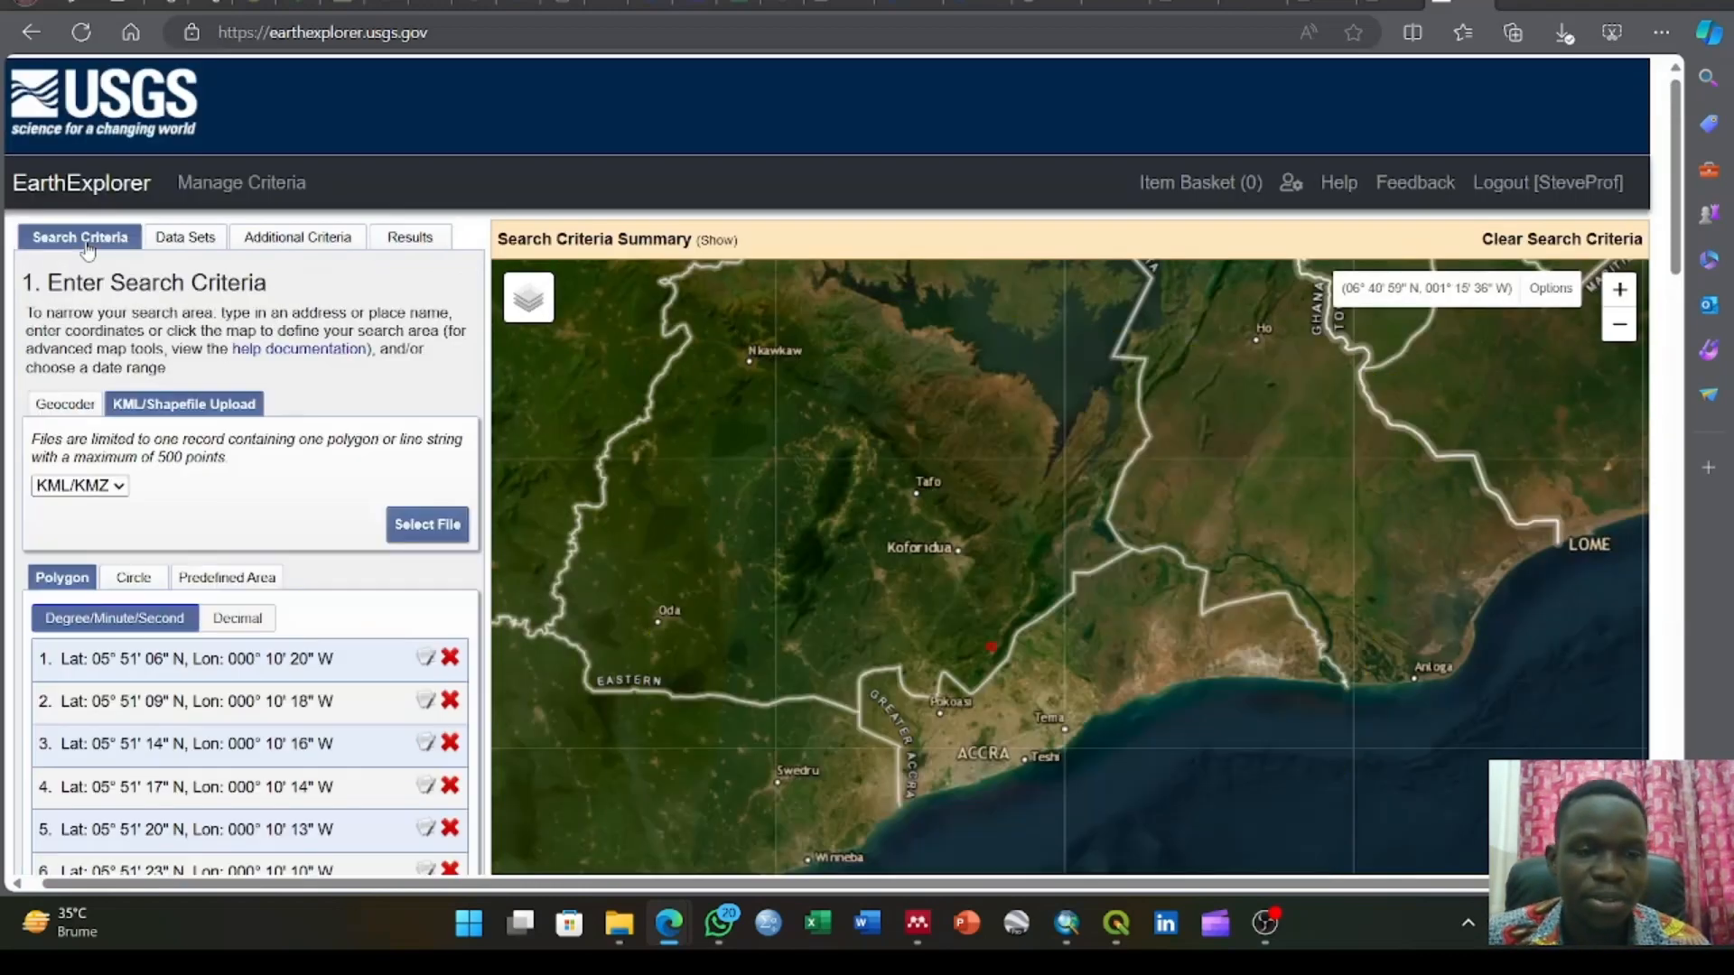
scroll(297, 437, "down", 15)
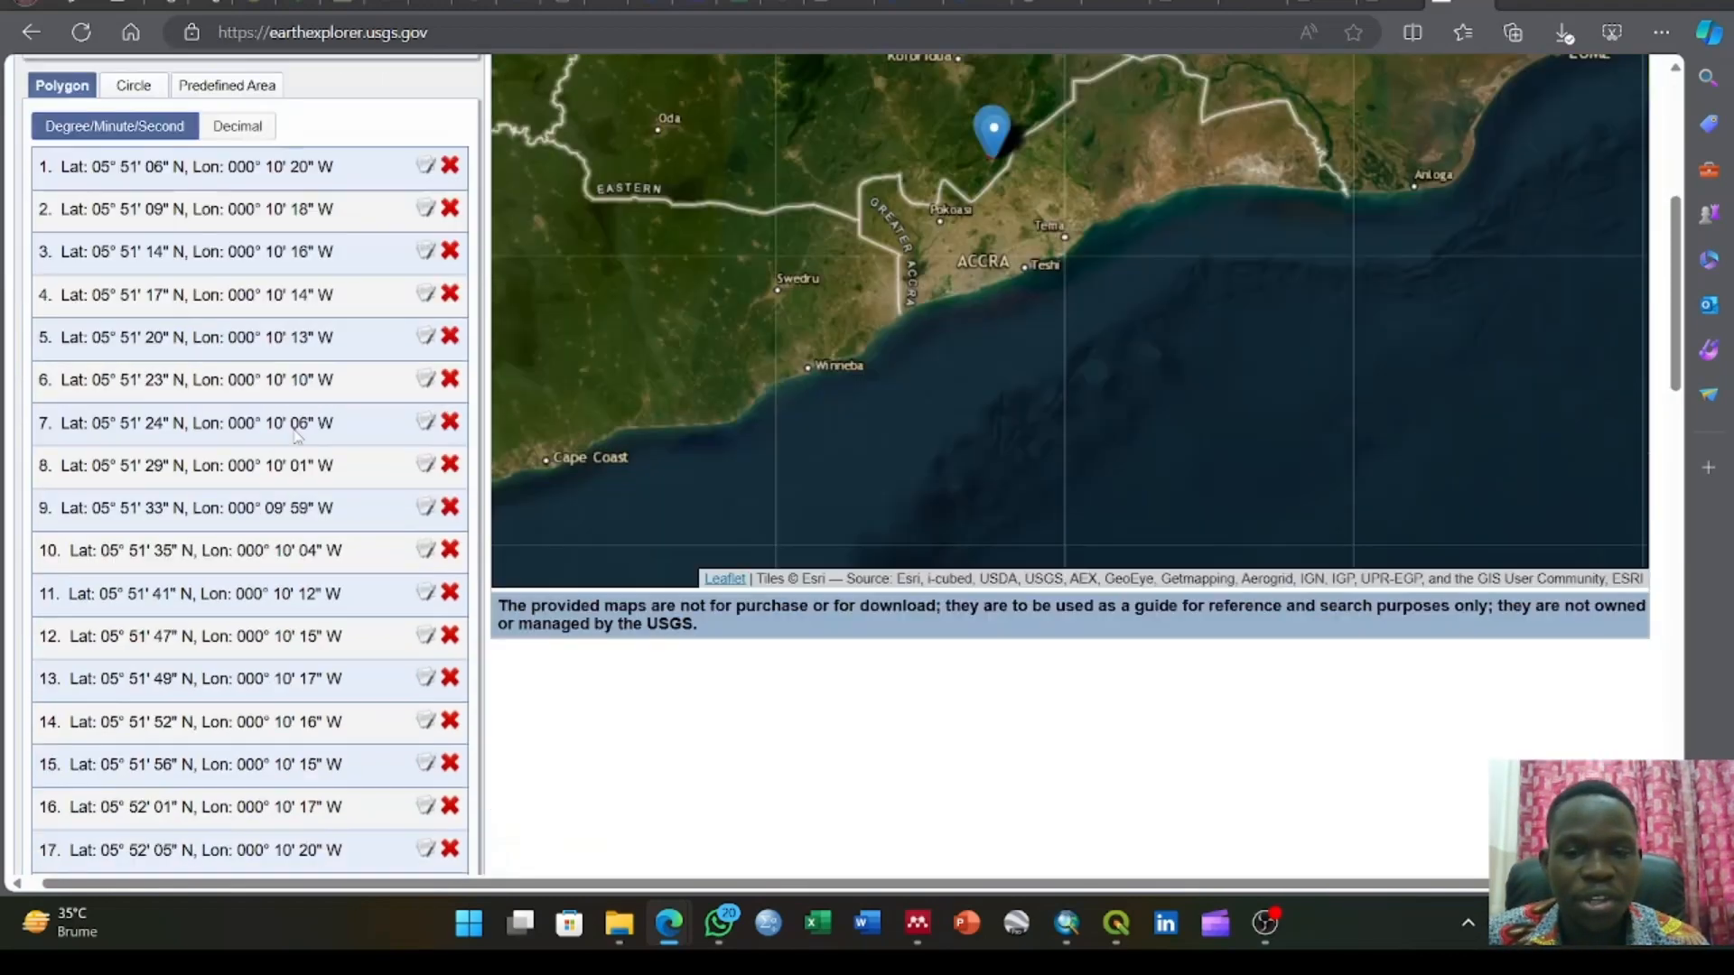
scroll(297, 437, "down", 3)
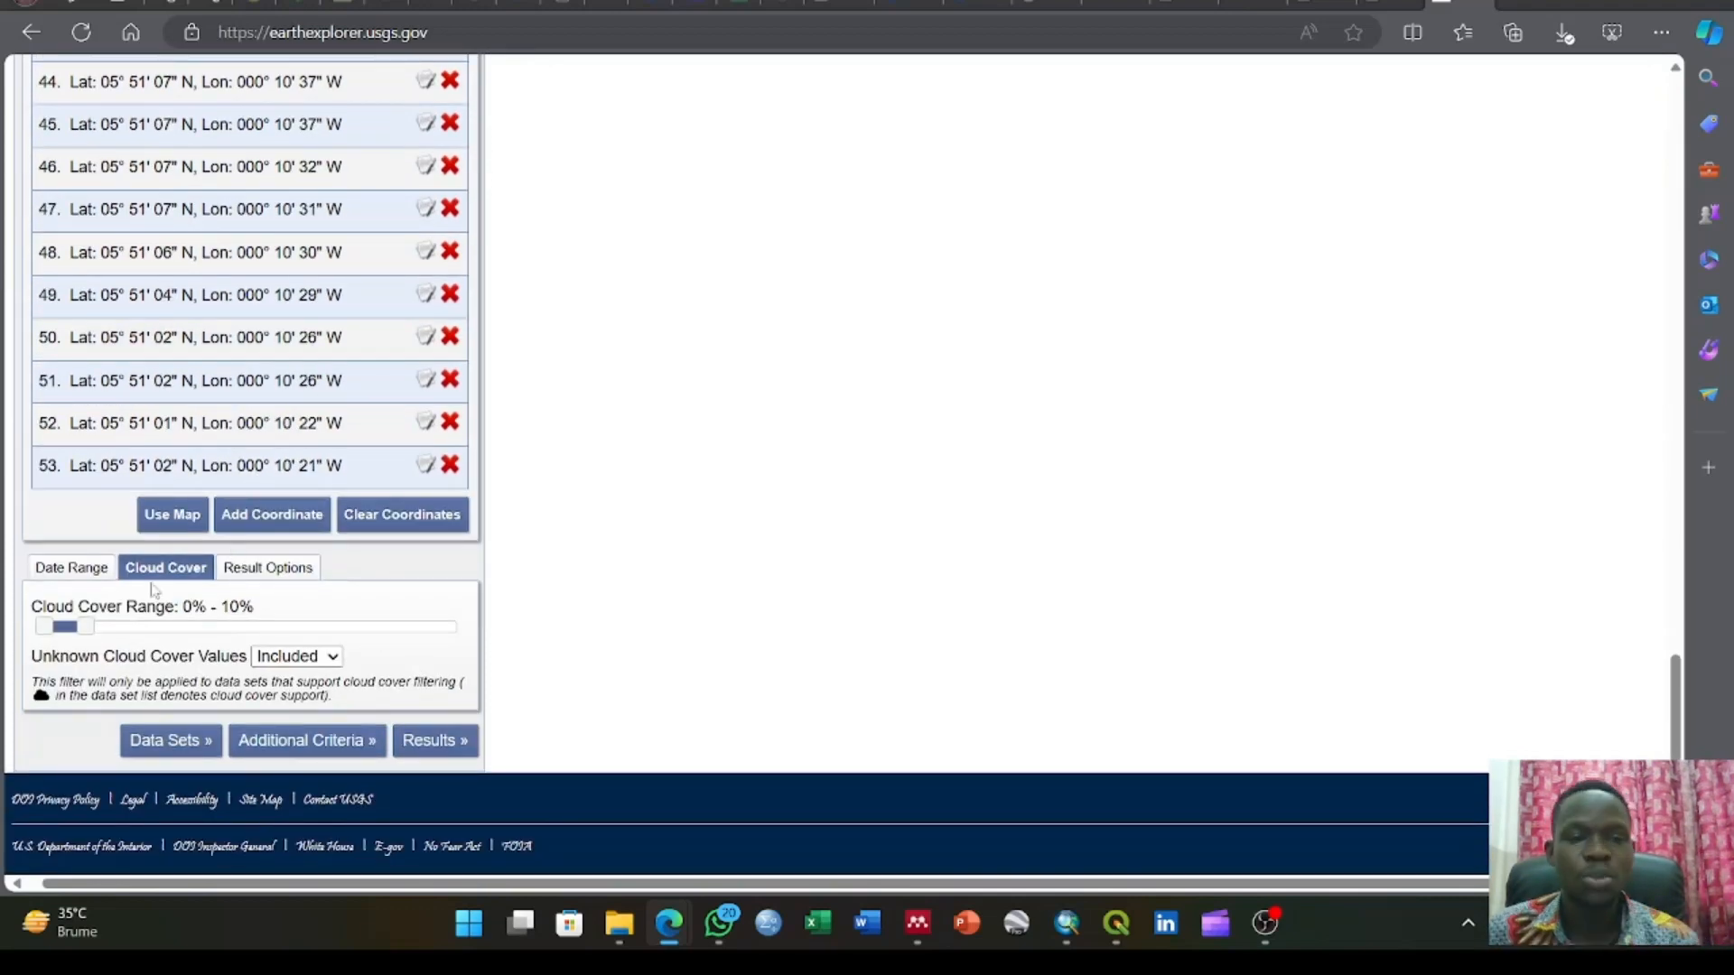
scroll(96, 552, "up", 18)
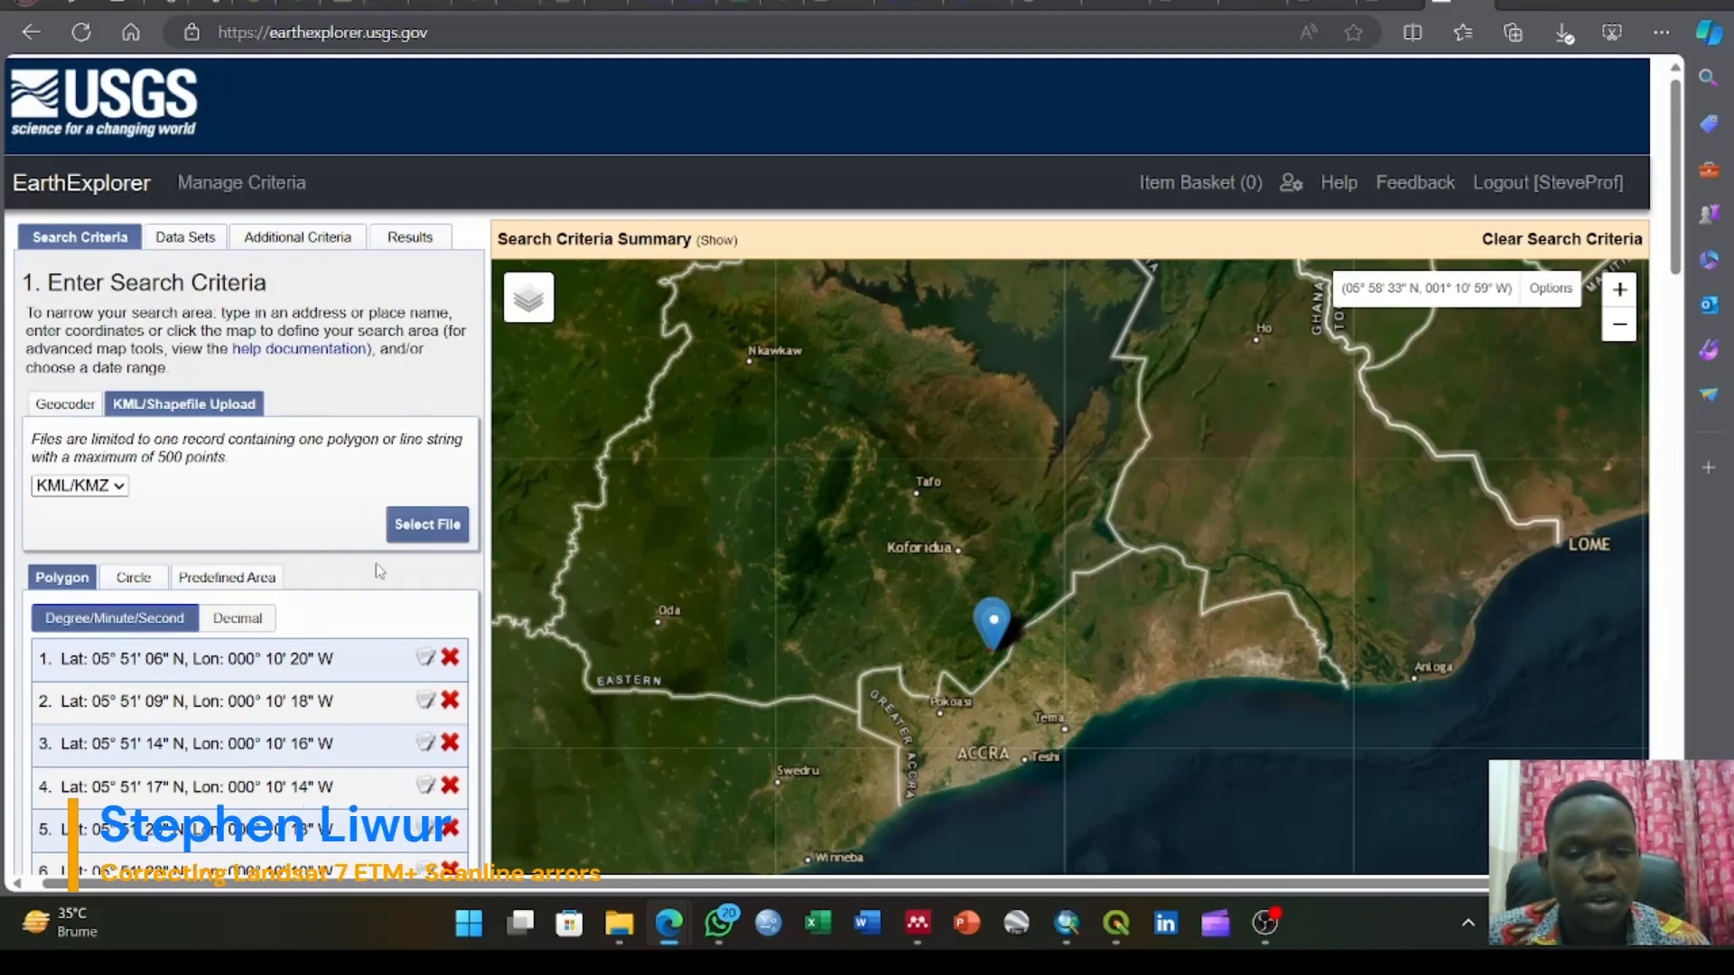
scroll(279, 534, "down", 15)
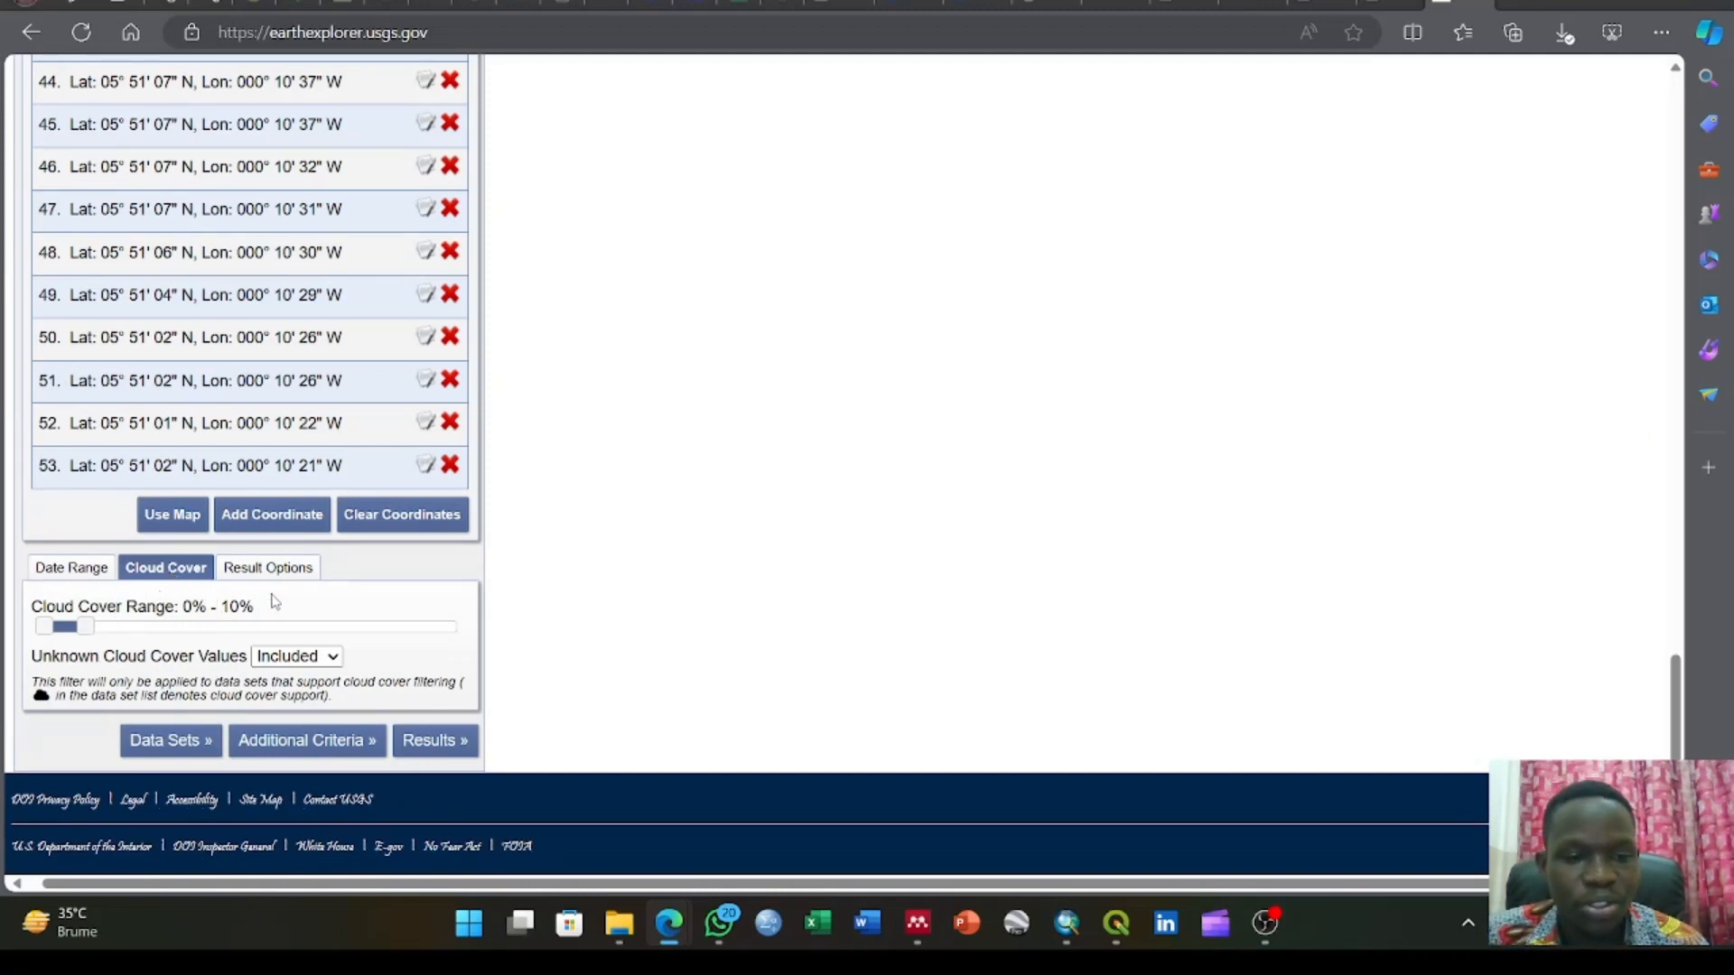
scroll(279, 598, "up", 15)
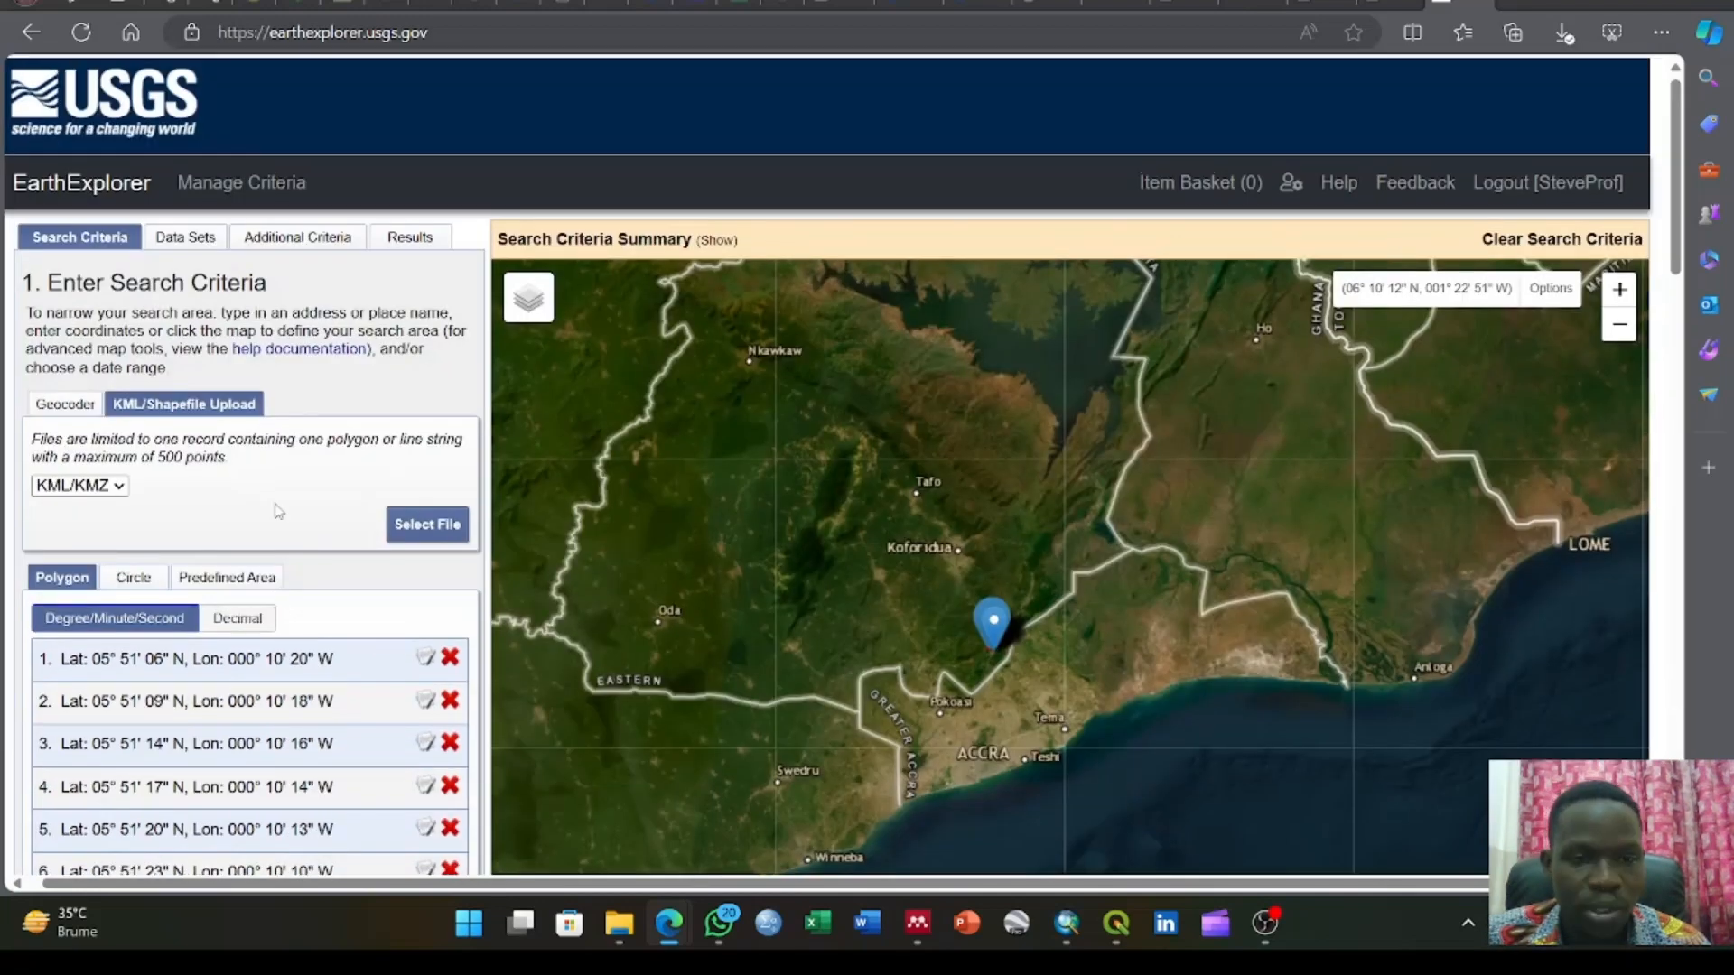
left_click(199, 244)
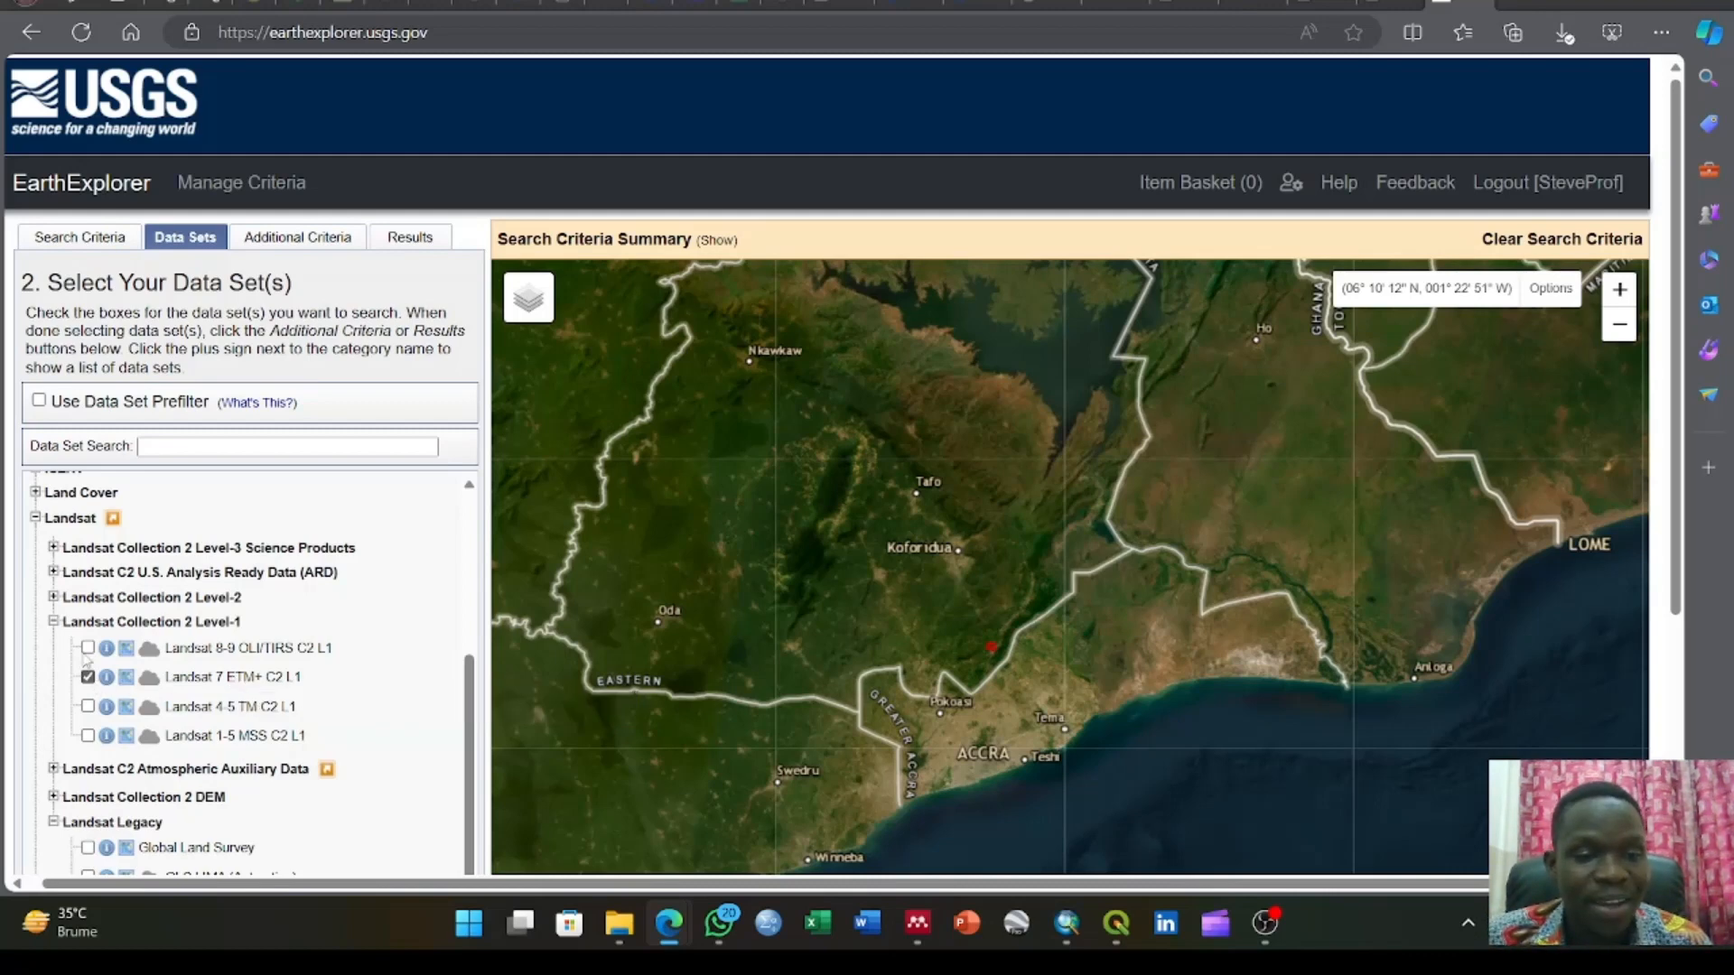
Return to the search results and examine the red study area near Accra close up on the map
left_click(403, 240)
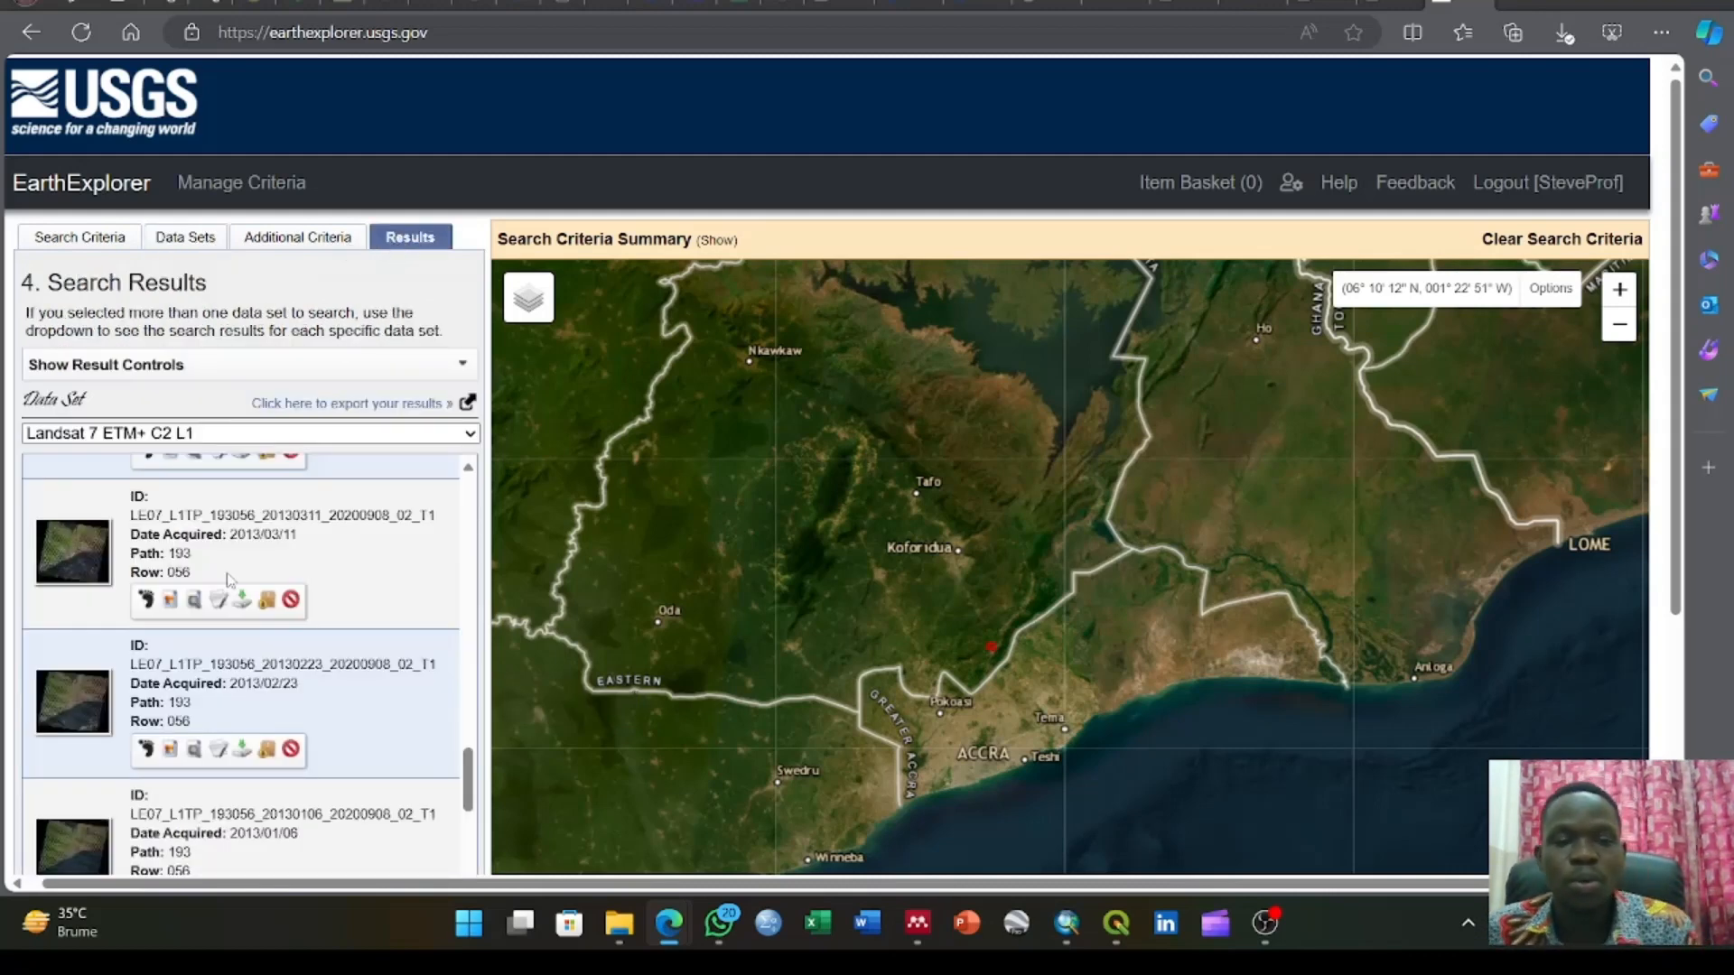
scroll(220, 653, "down", 1)
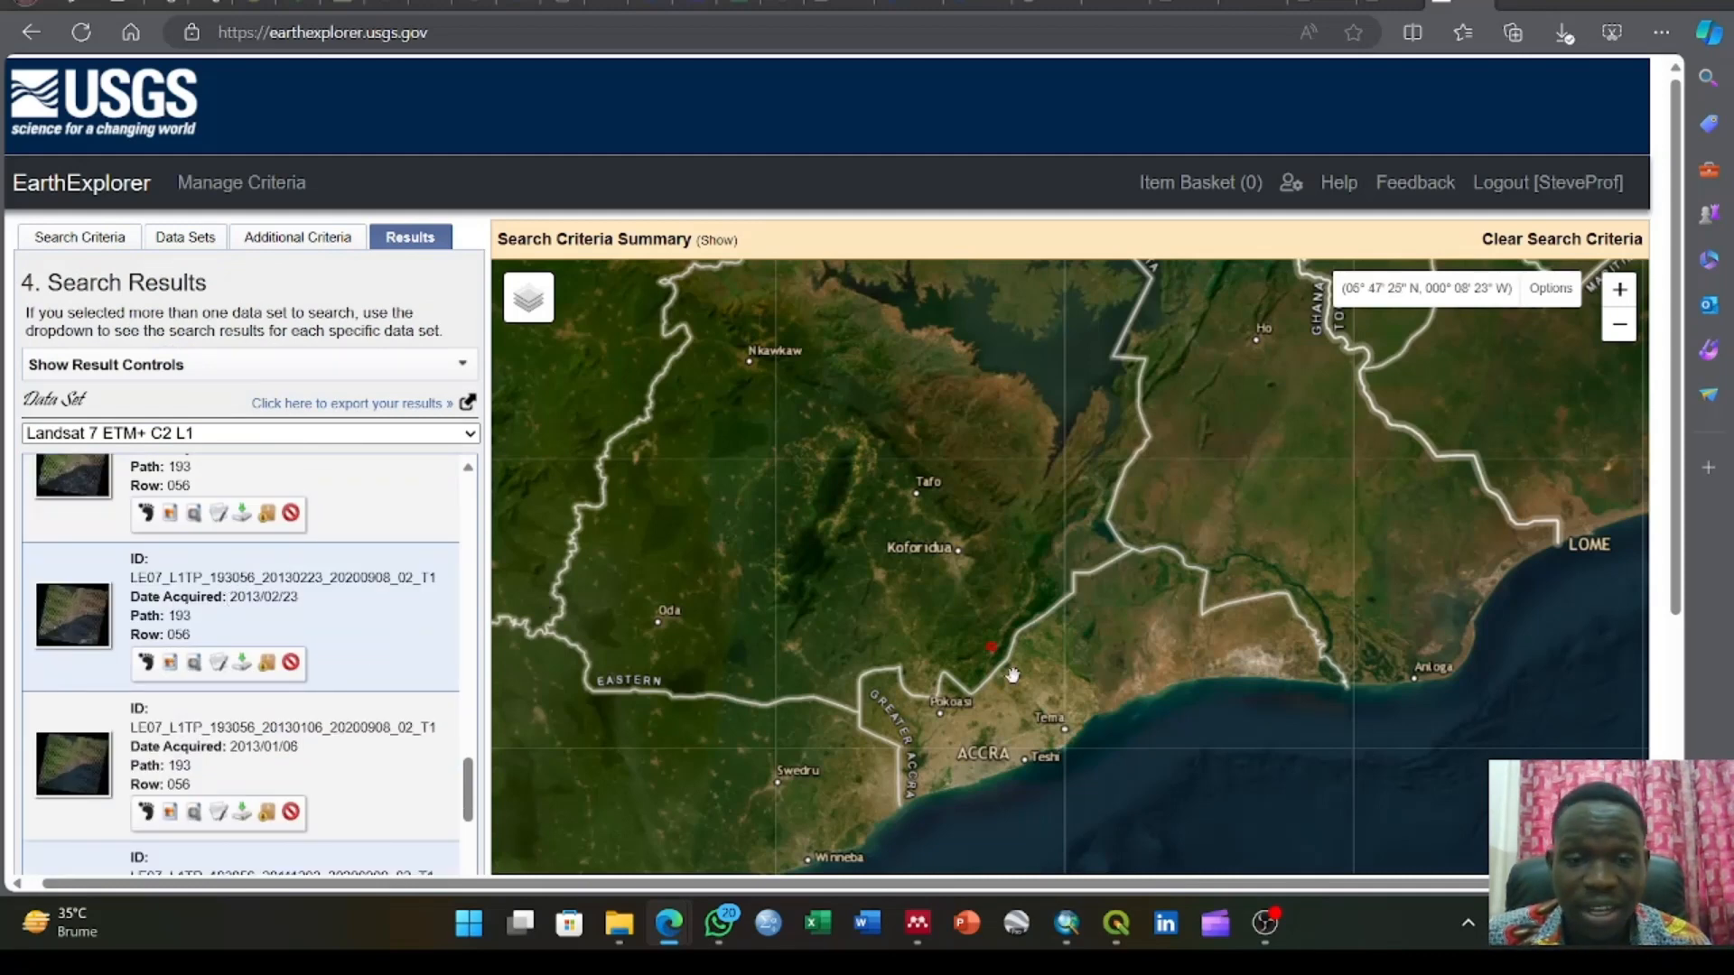
left_click_drag(1010, 674, 925, 550)
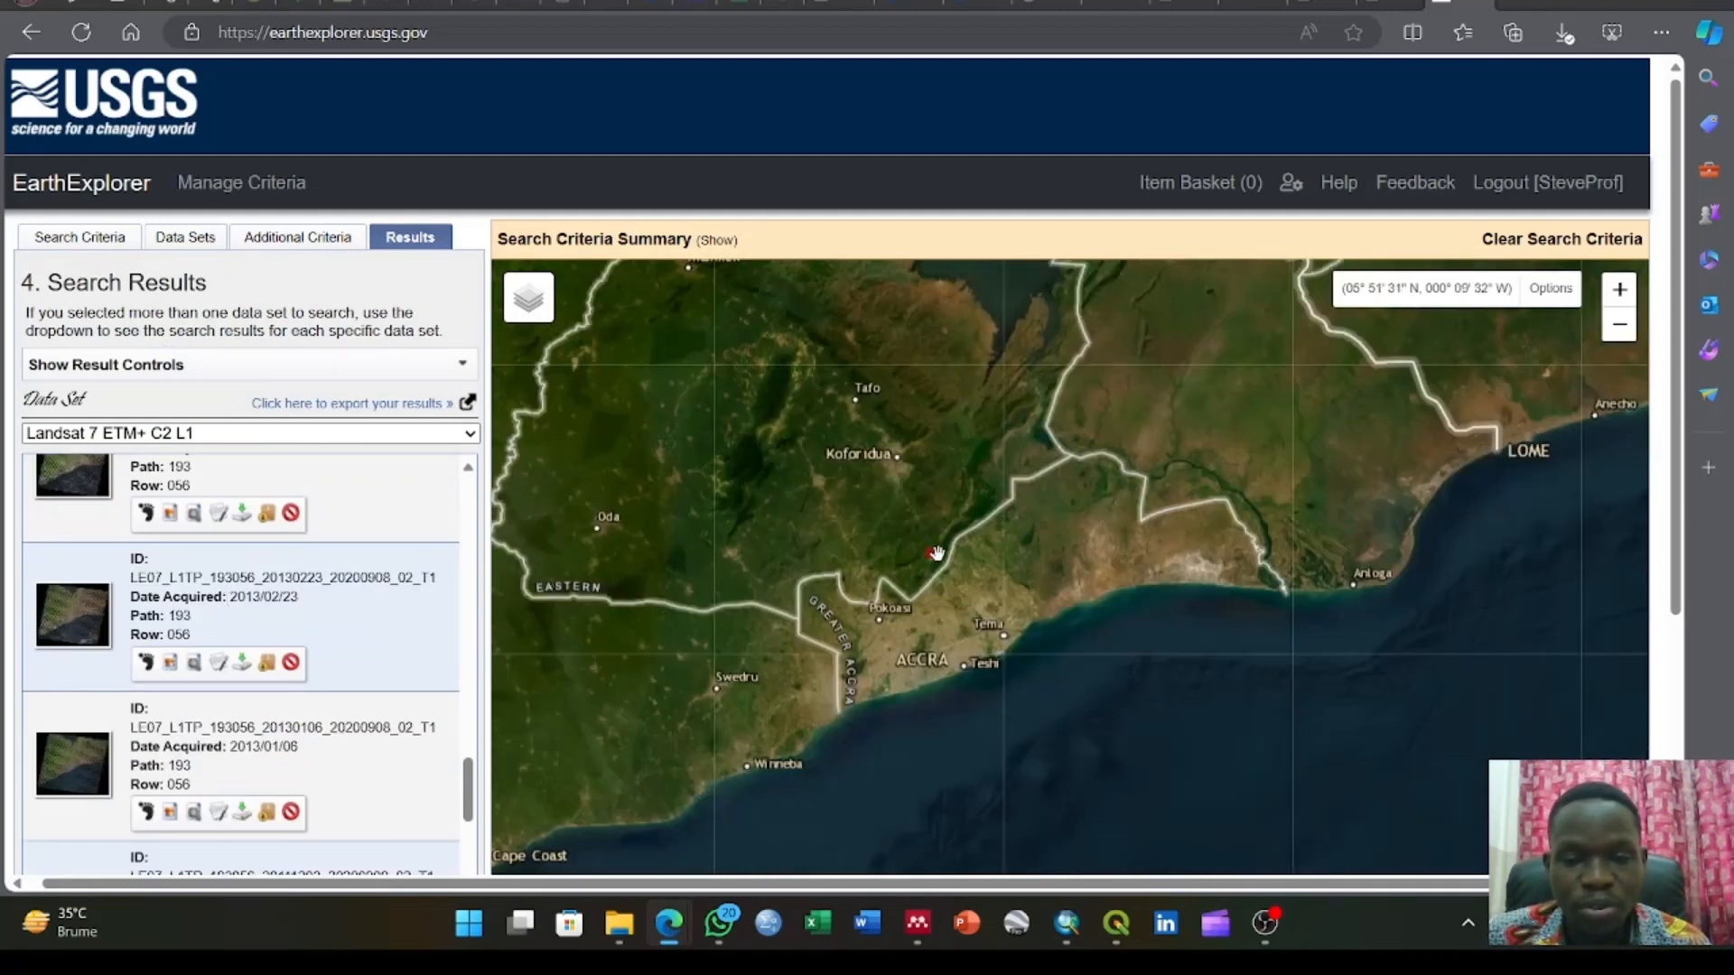
scroll(936, 552, "down", 1)
scroll(938, 553, "down", 1)
scroll(938, 552, "up", 3)
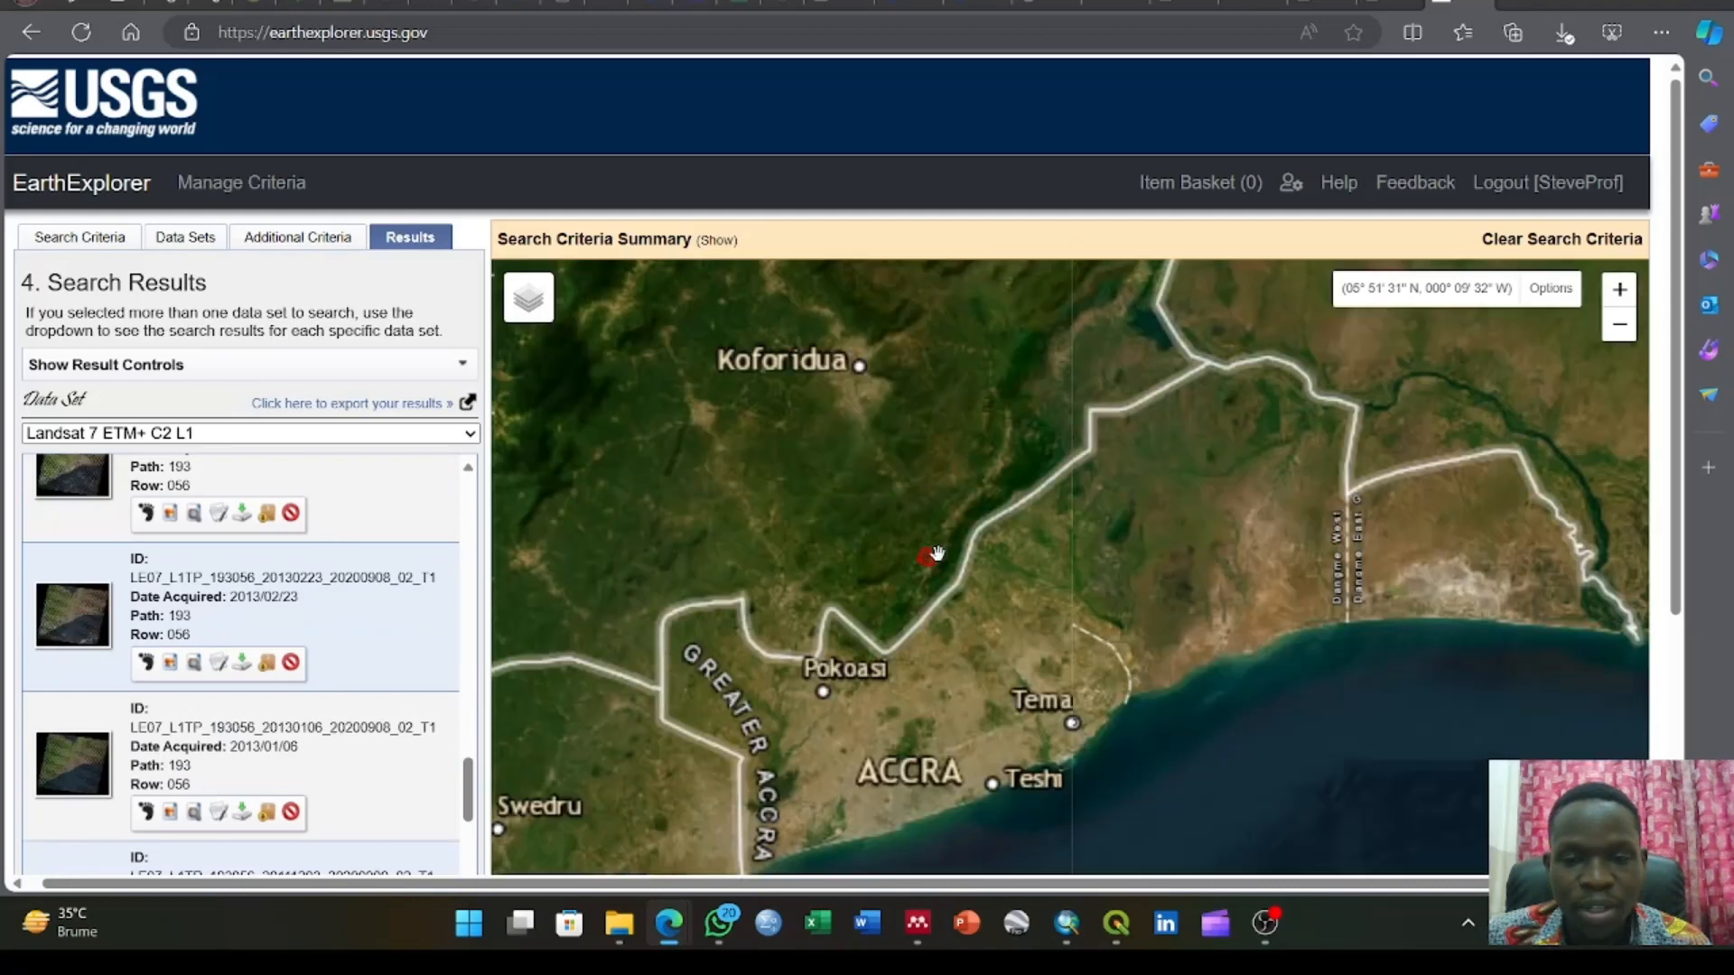
scroll(936, 552, "up", 2)
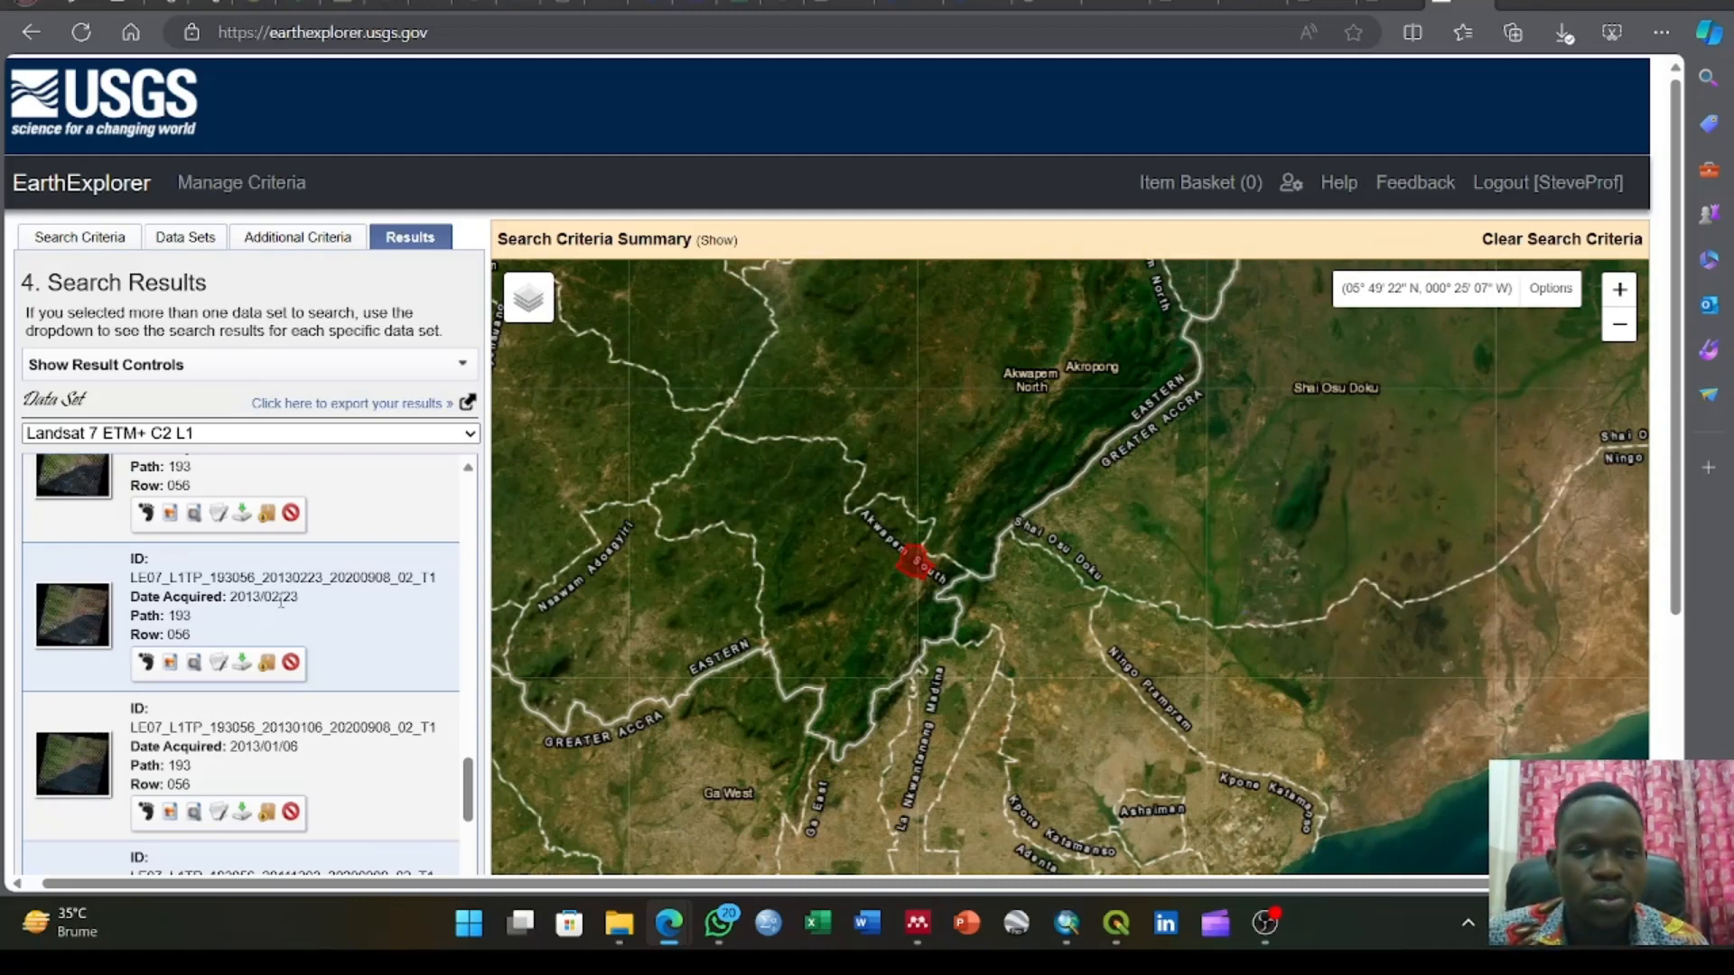
mouse_move(912, 571)
left_mouse_down()
mouse_move(1035, 616)
mouse_move(922, 567)
left_mouse_up()
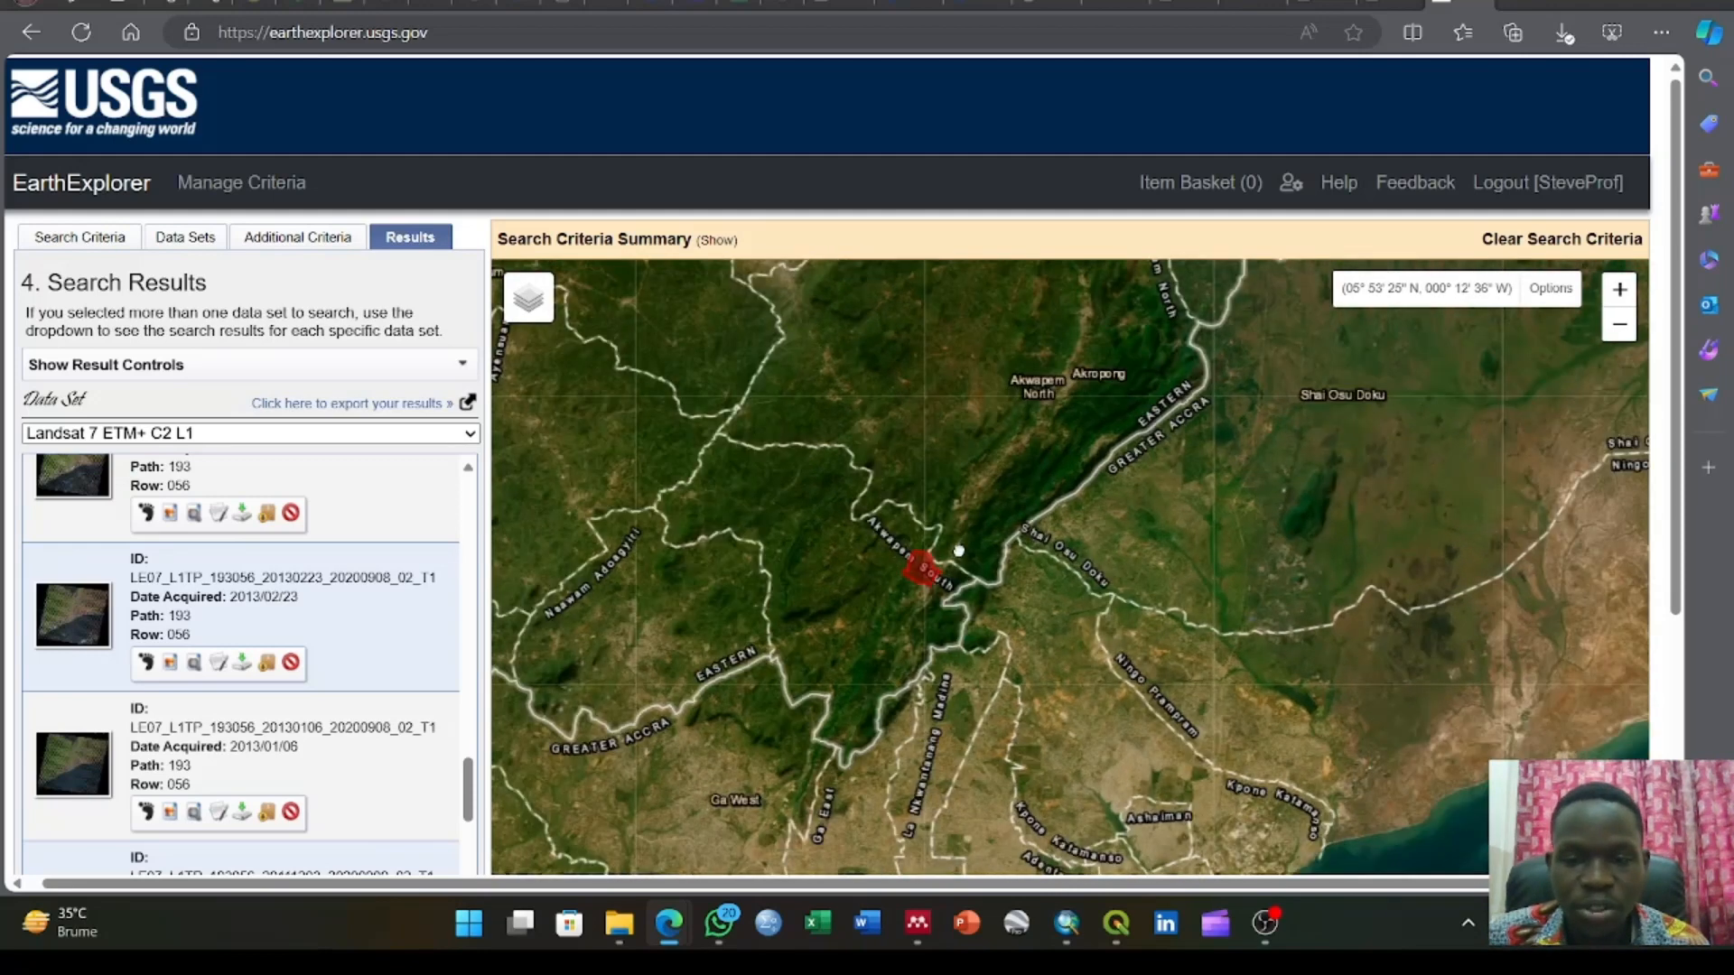
Show the footprint of the 2013/02/23 scene to examine its coverage on the map, and hide it again
left_click(145, 665)
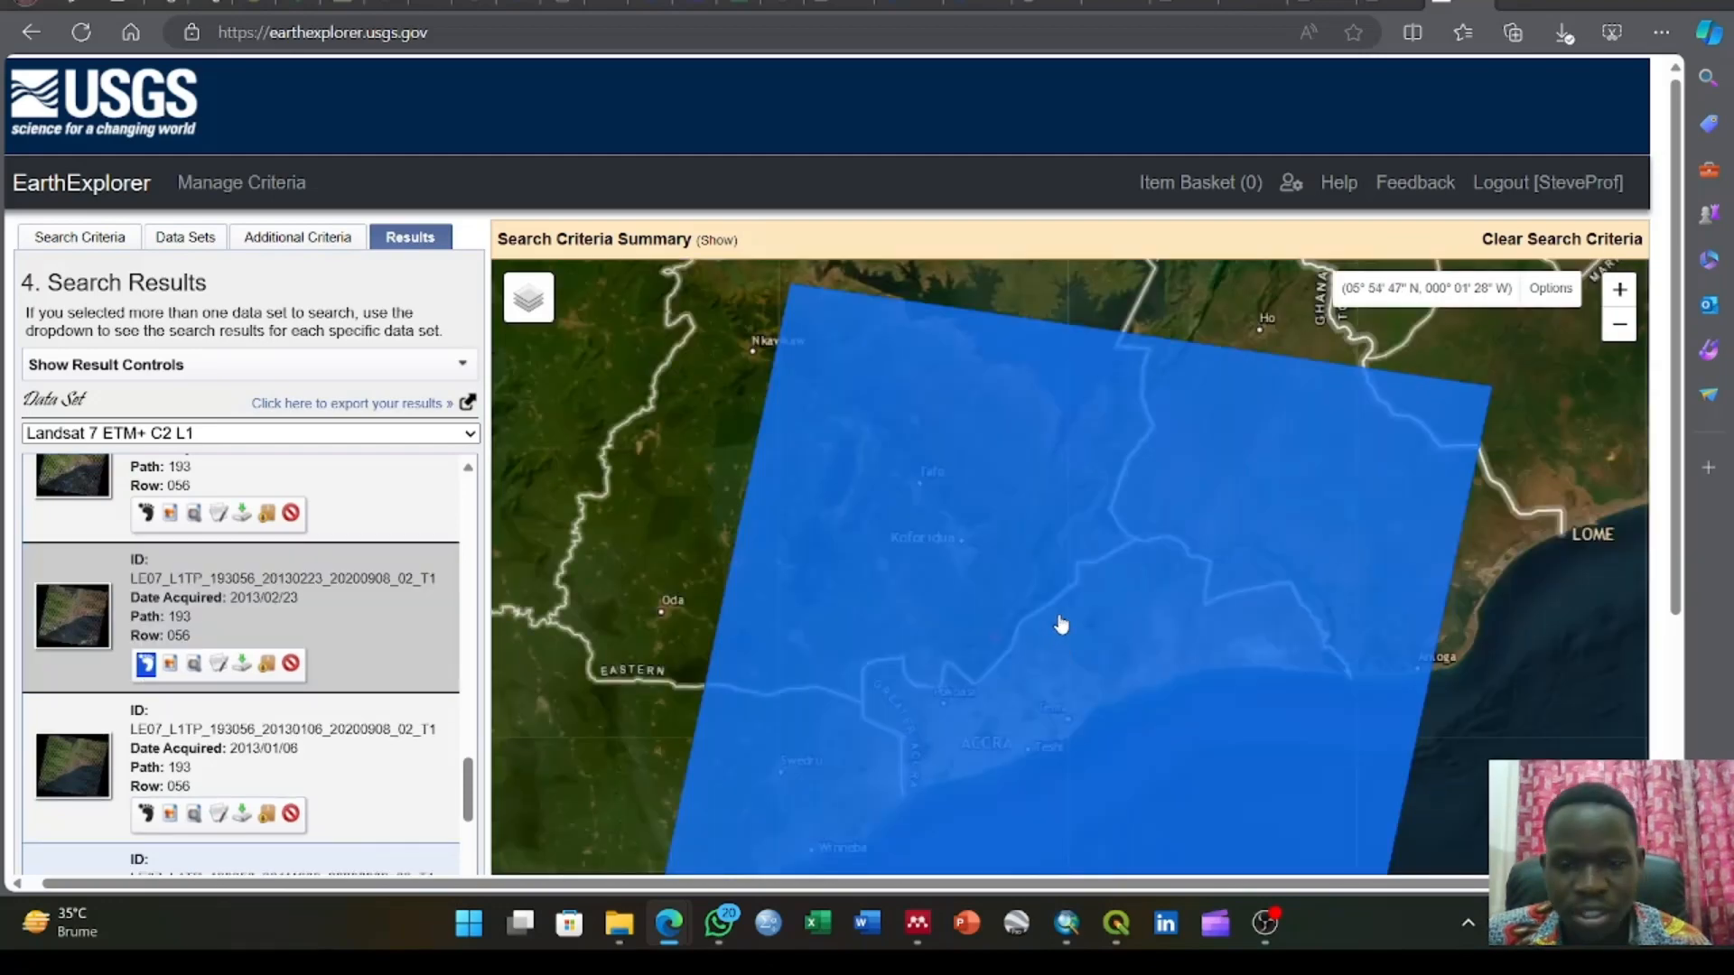
left_click_drag(1056, 627, 868, 473)
scroll(869, 473, "down", 1)
scroll(894, 628, "down", 1)
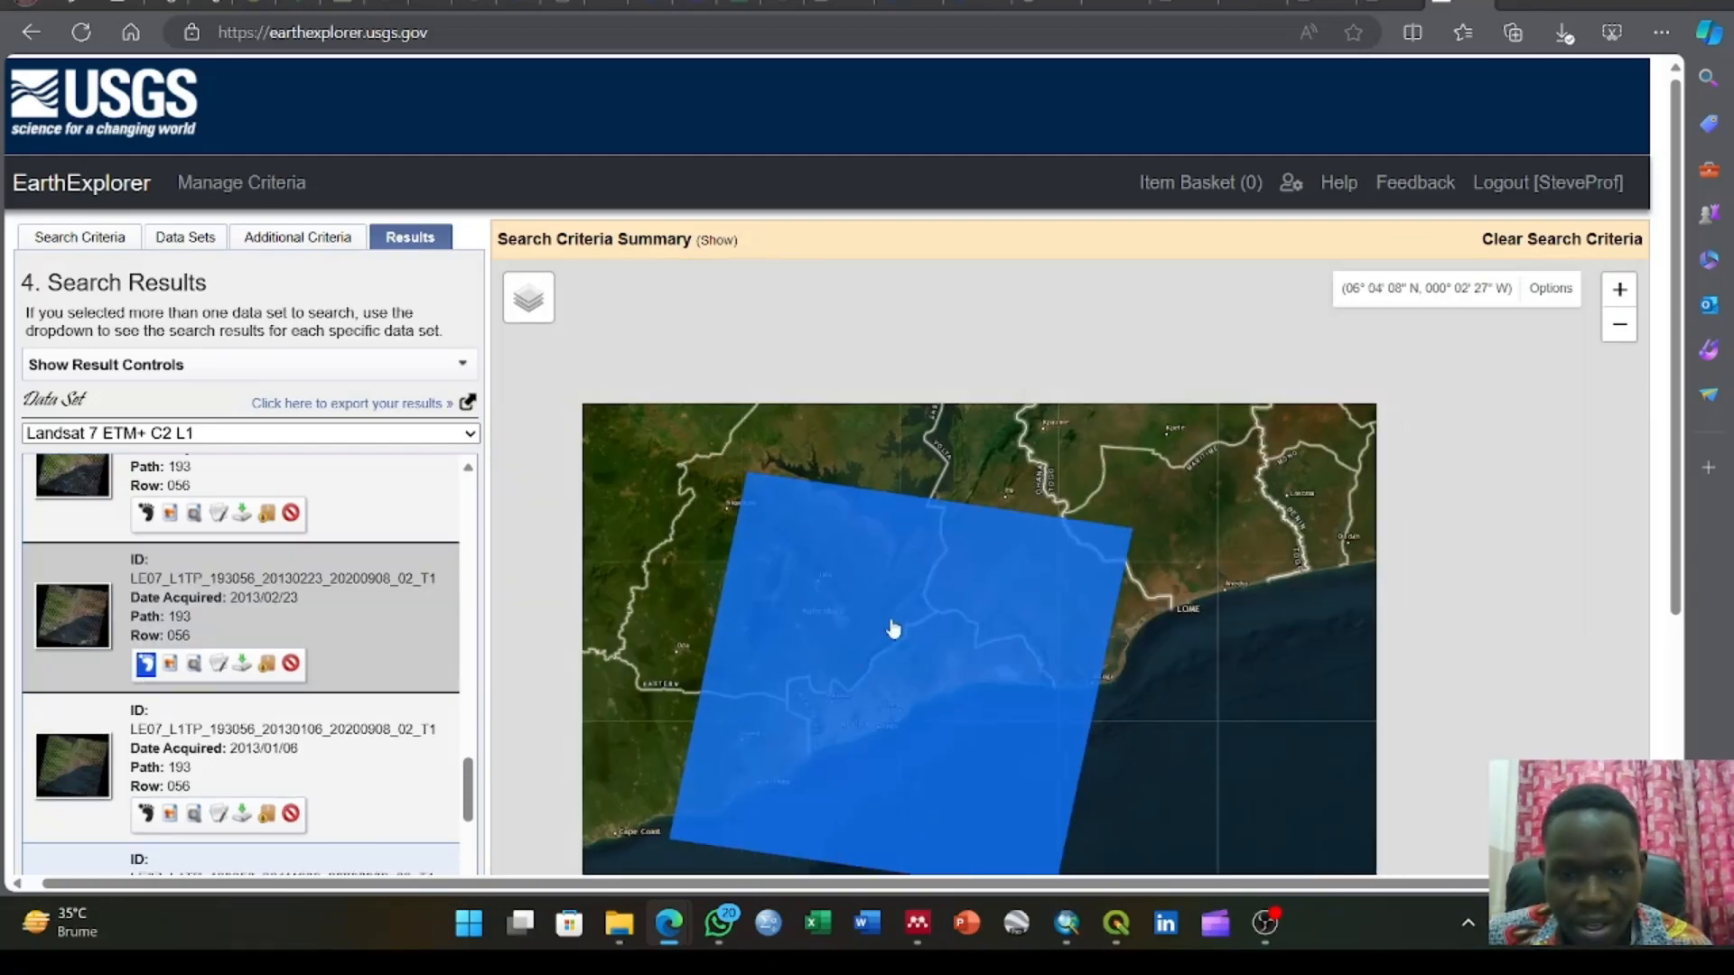
scroll(893, 630, "down", 1)
scroll(893, 629, "up", 1)
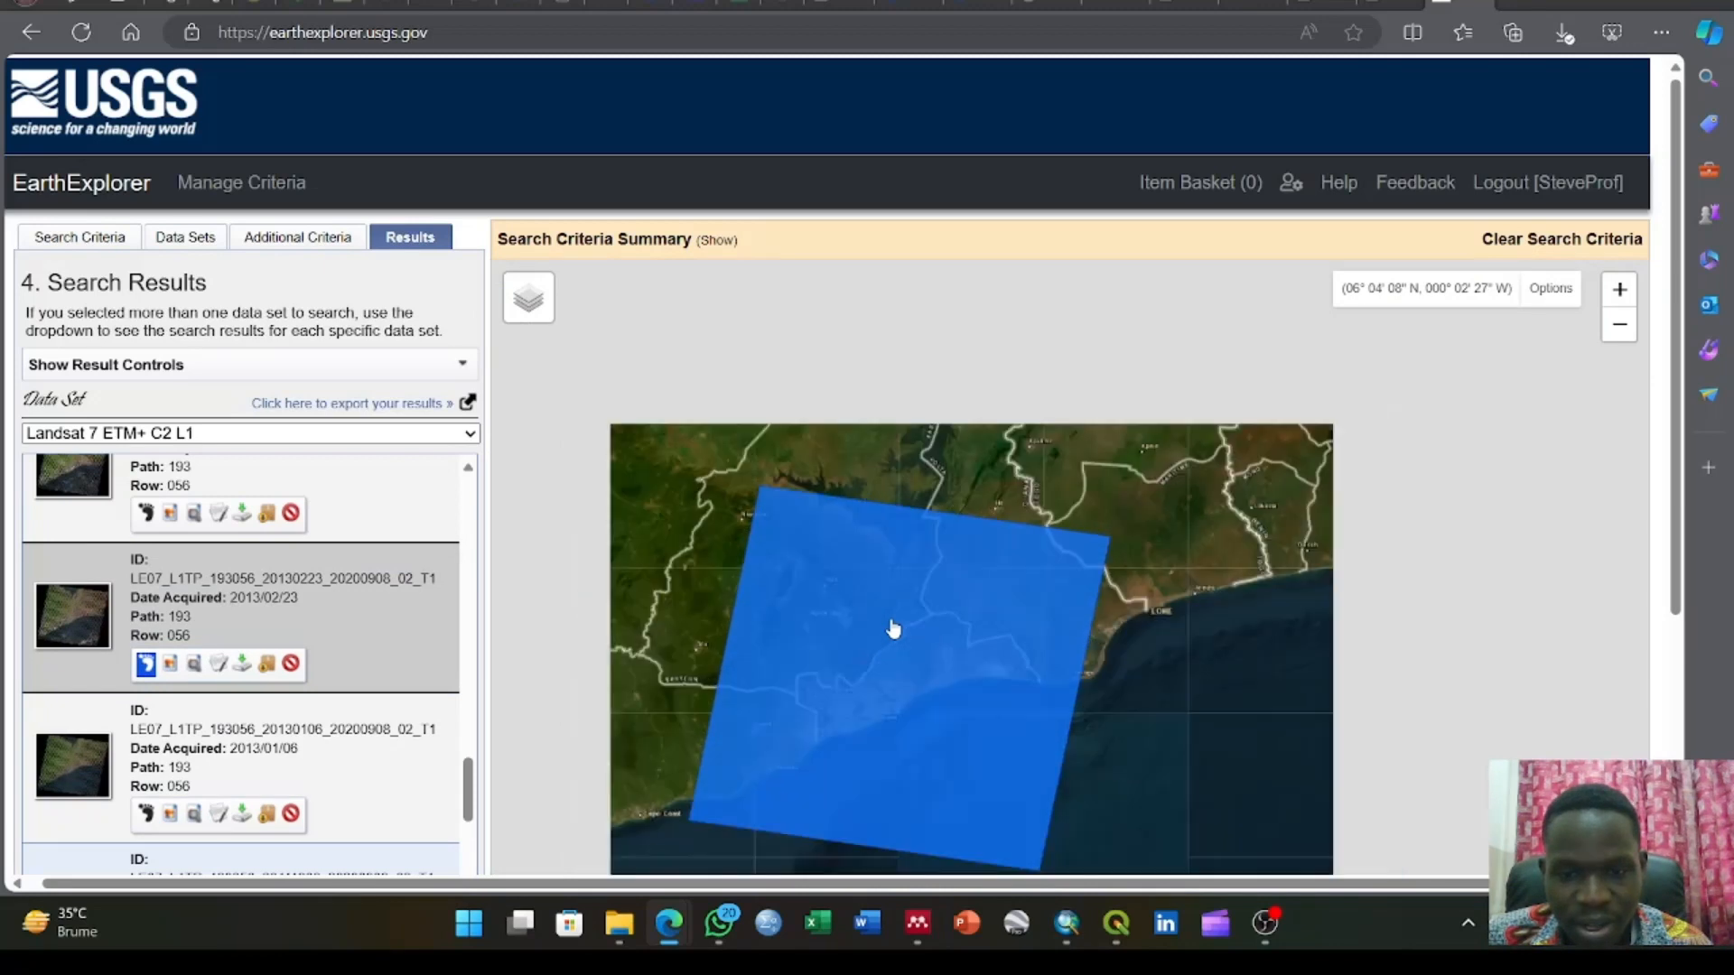
scroll(893, 629, "down", 1)
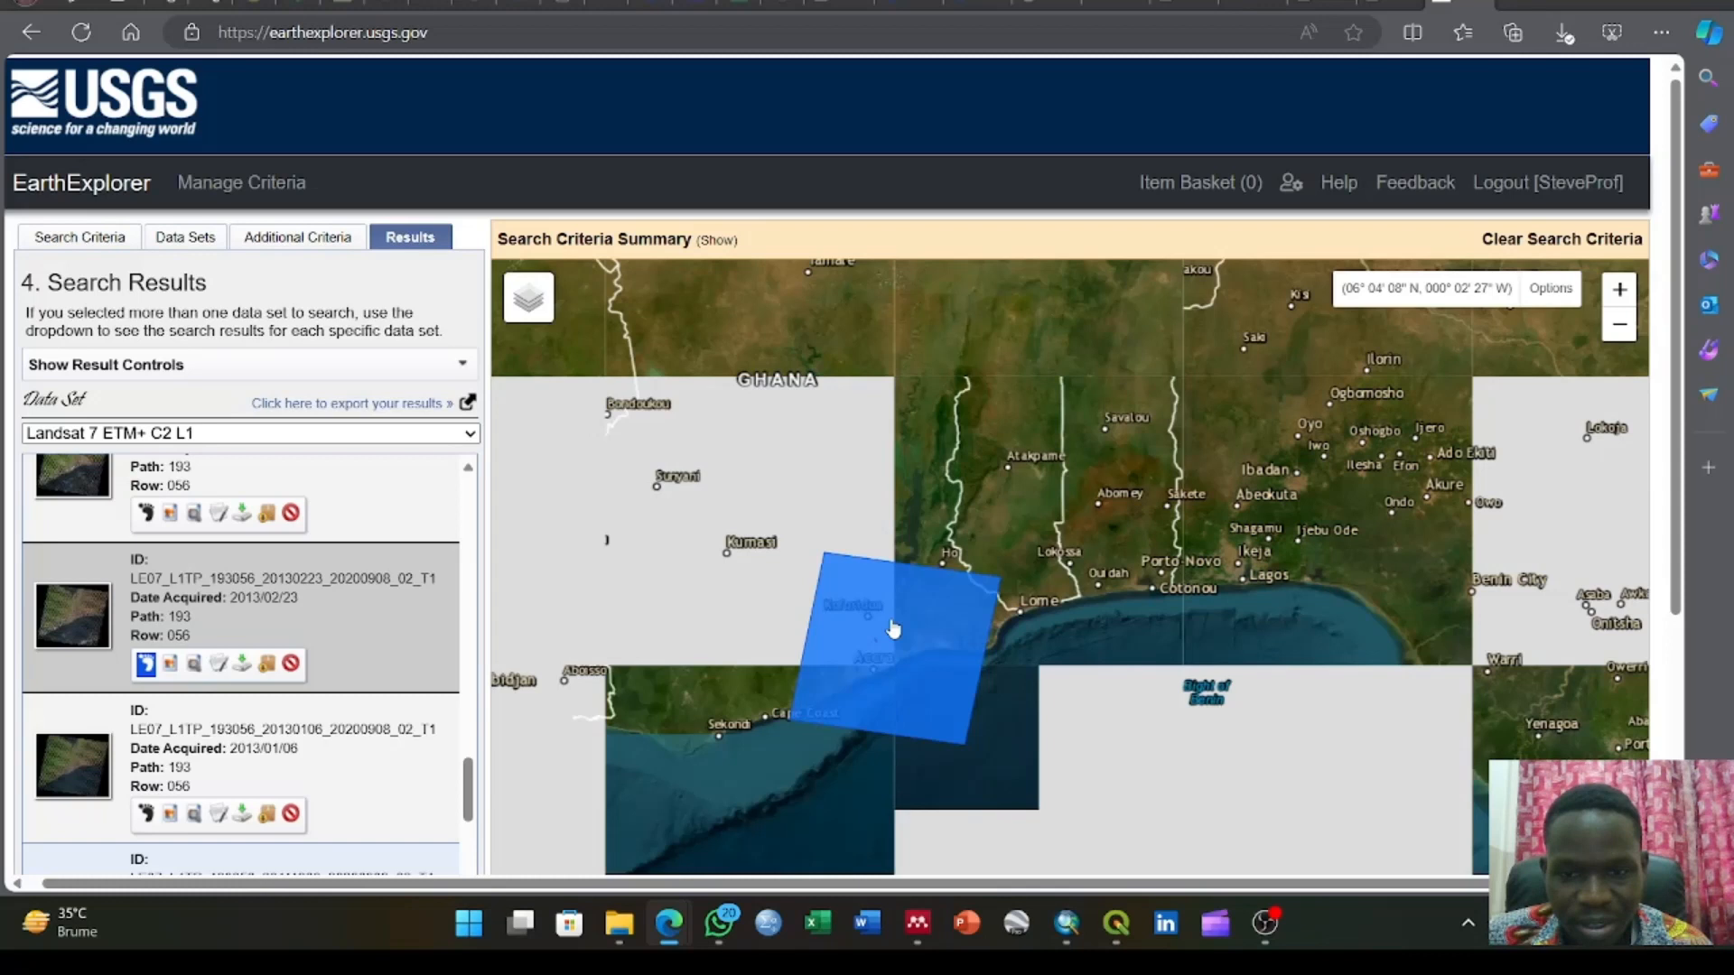
left_click(149, 666)
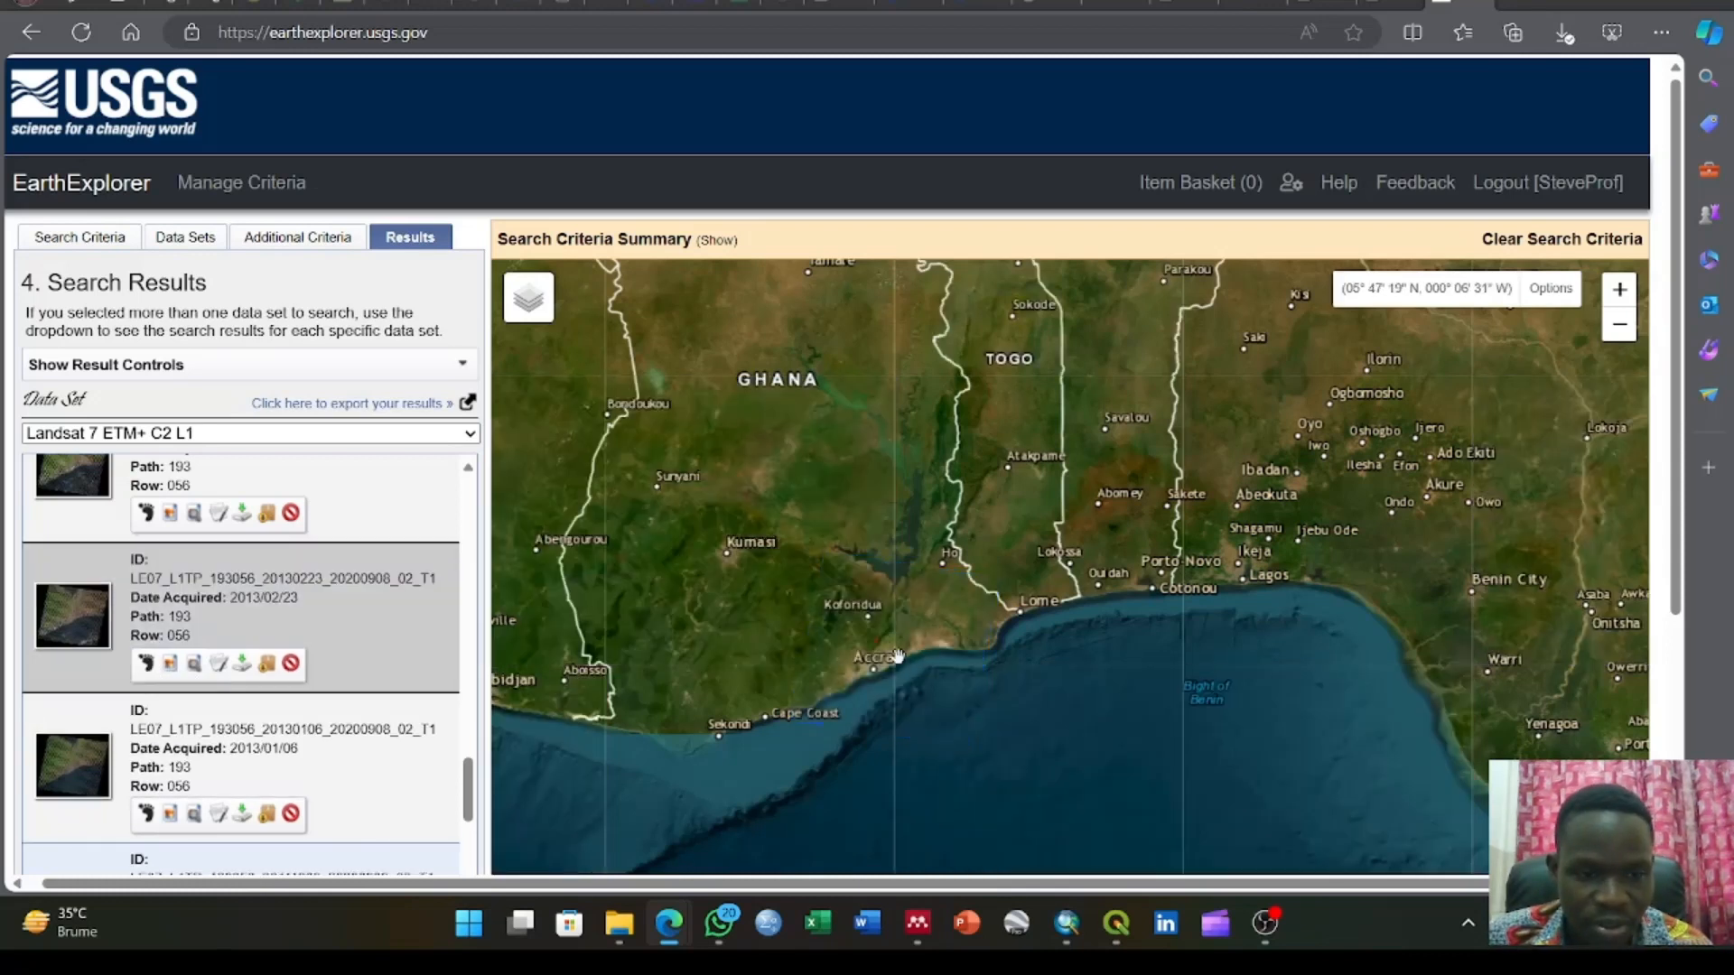
left_click(143, 666)
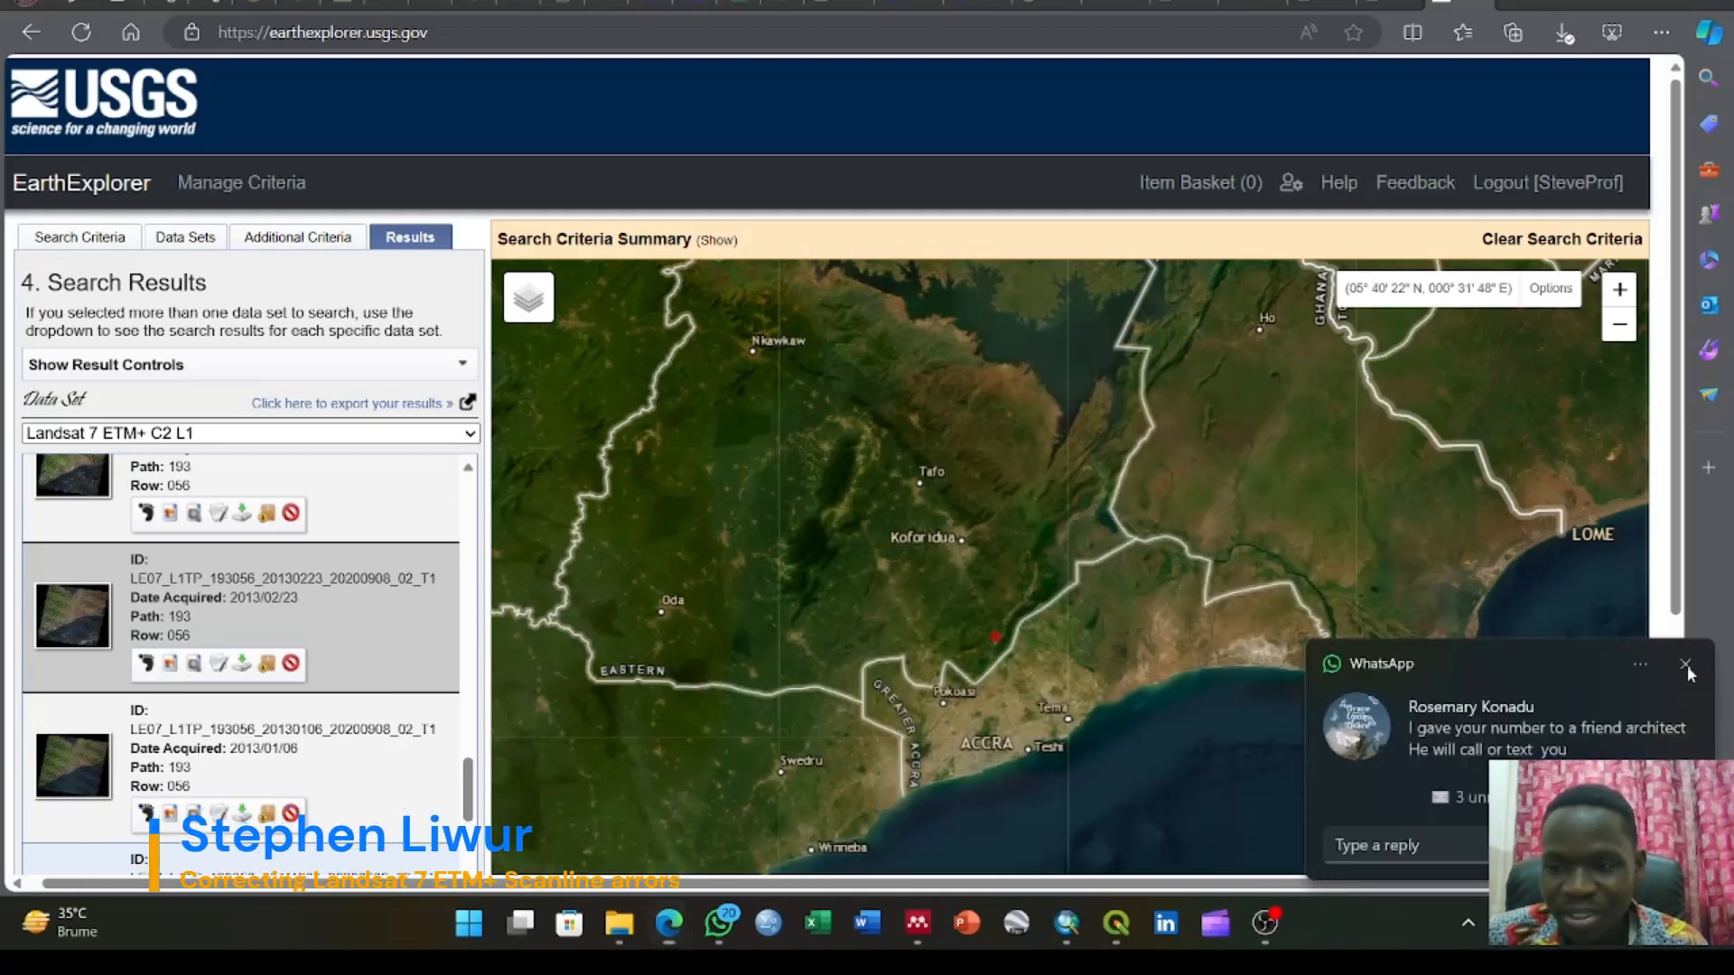
Open the individual Level-1 file selection for downloading the 2013/02/23 scene and deselect all files
left_click(244, 667)
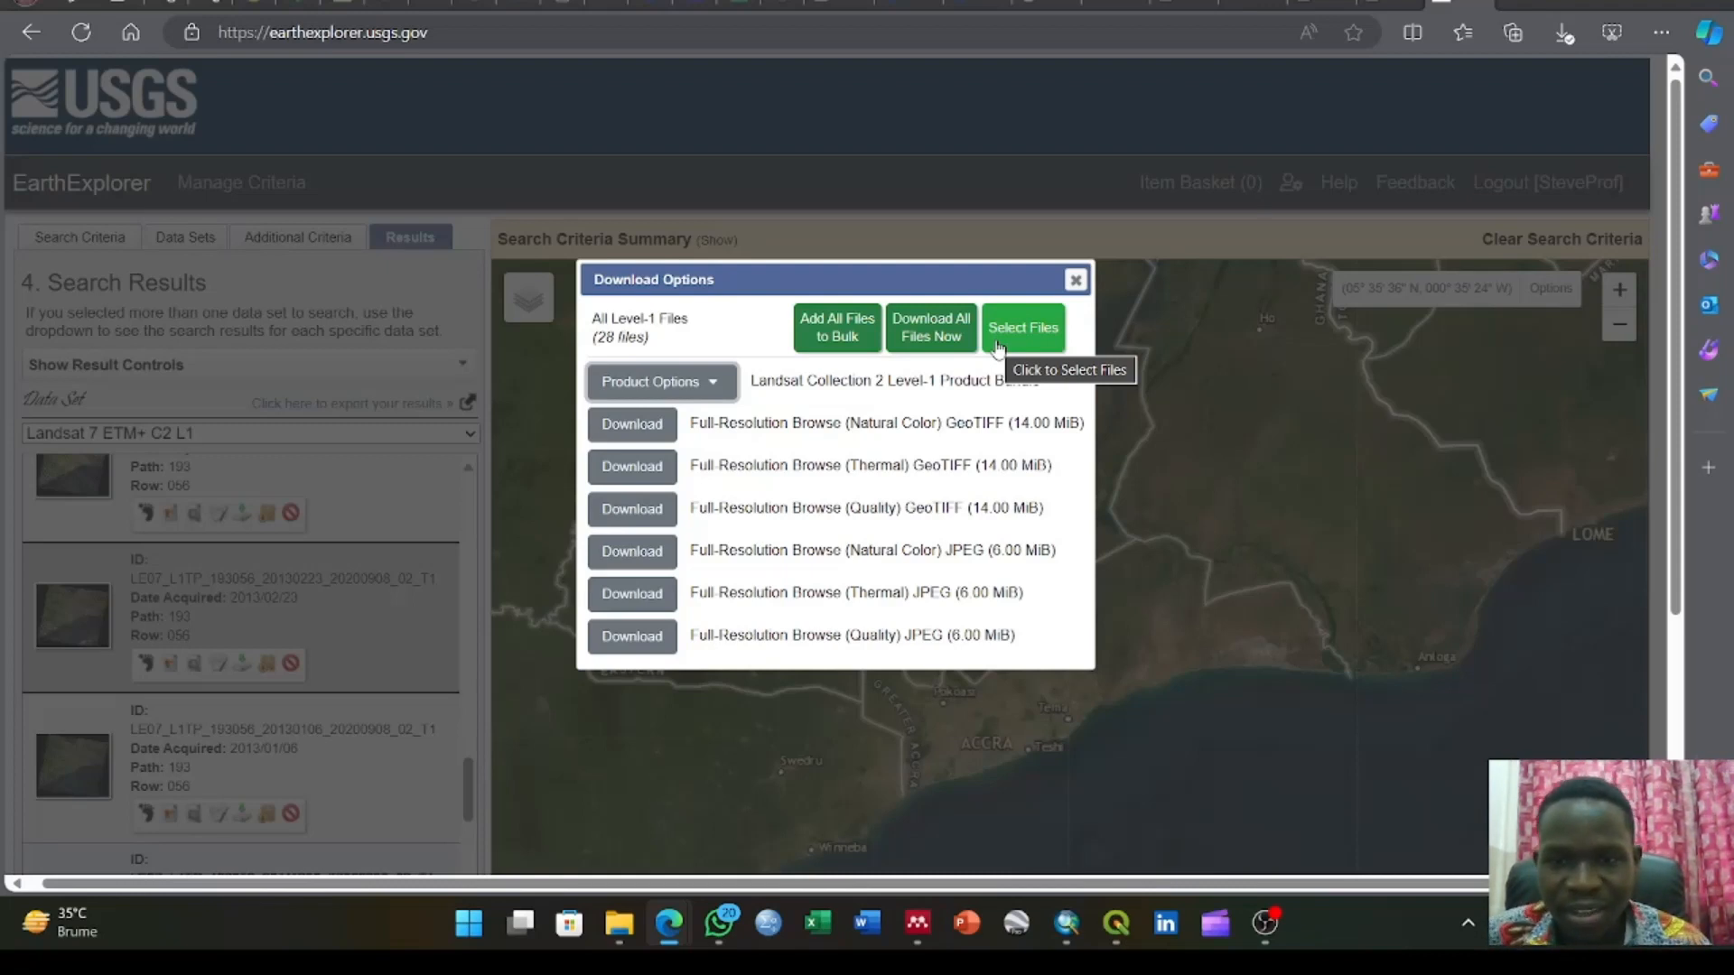
left_click(997, 330)
left_click(1091, 268)
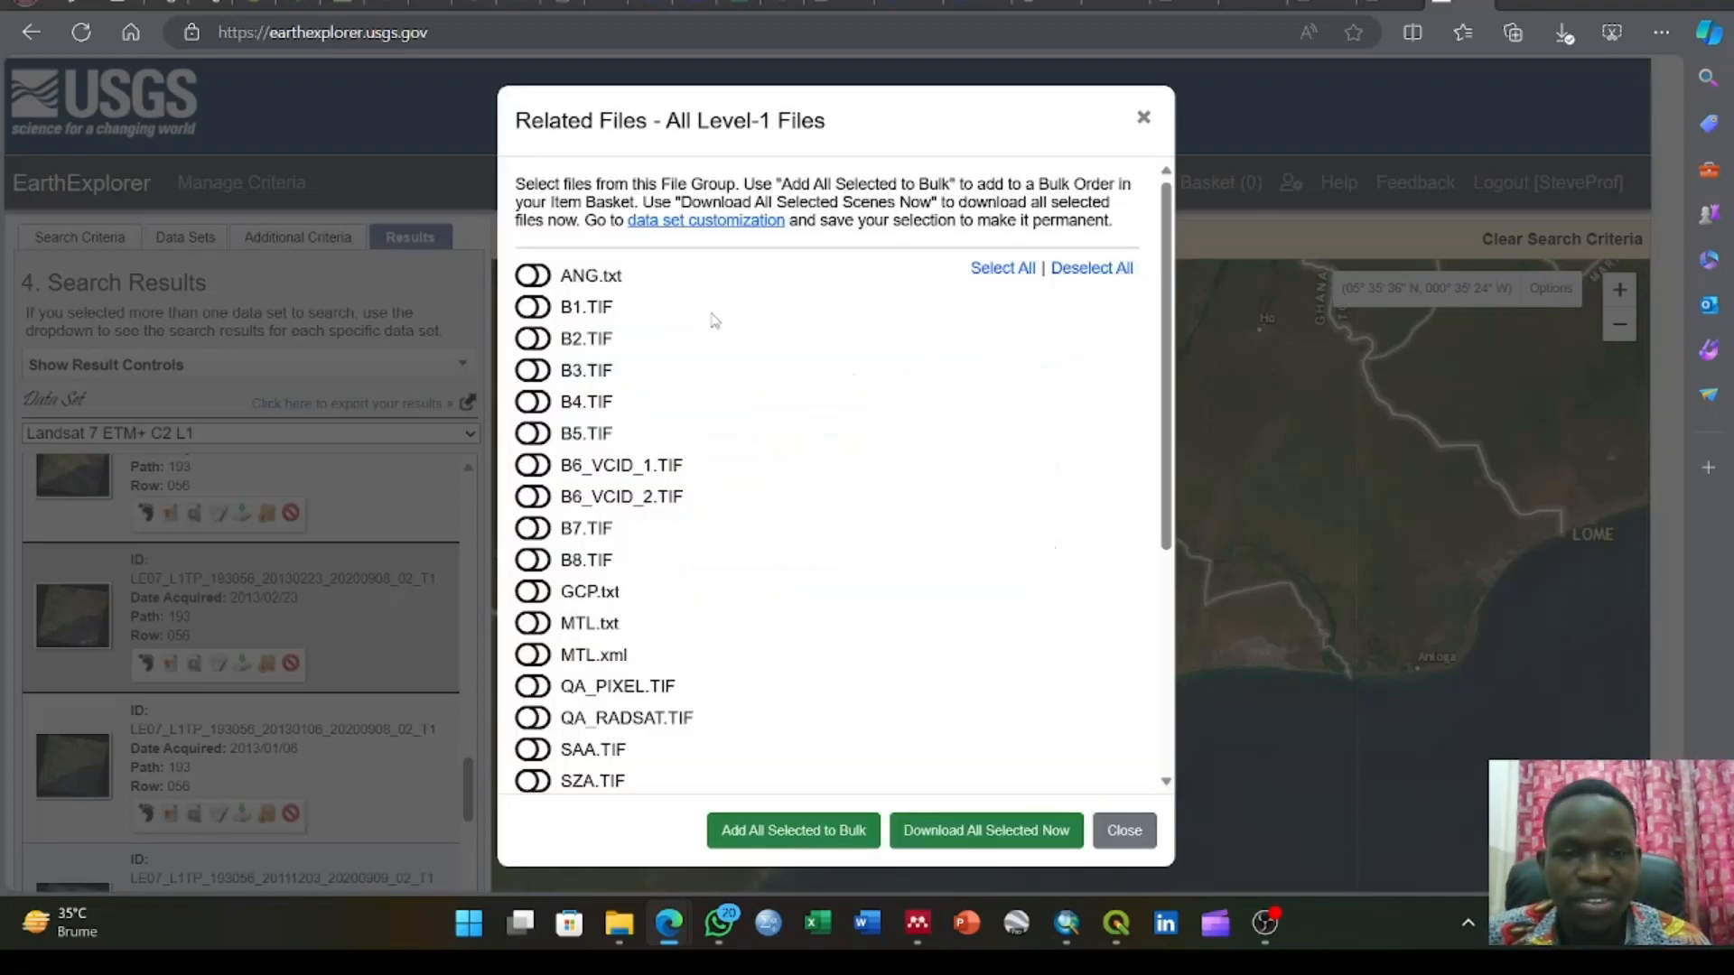
Select the band 1 file B1.TIF and its gap mask GM_B1.TIF in the Level-1 file list
left_click(531, 308)
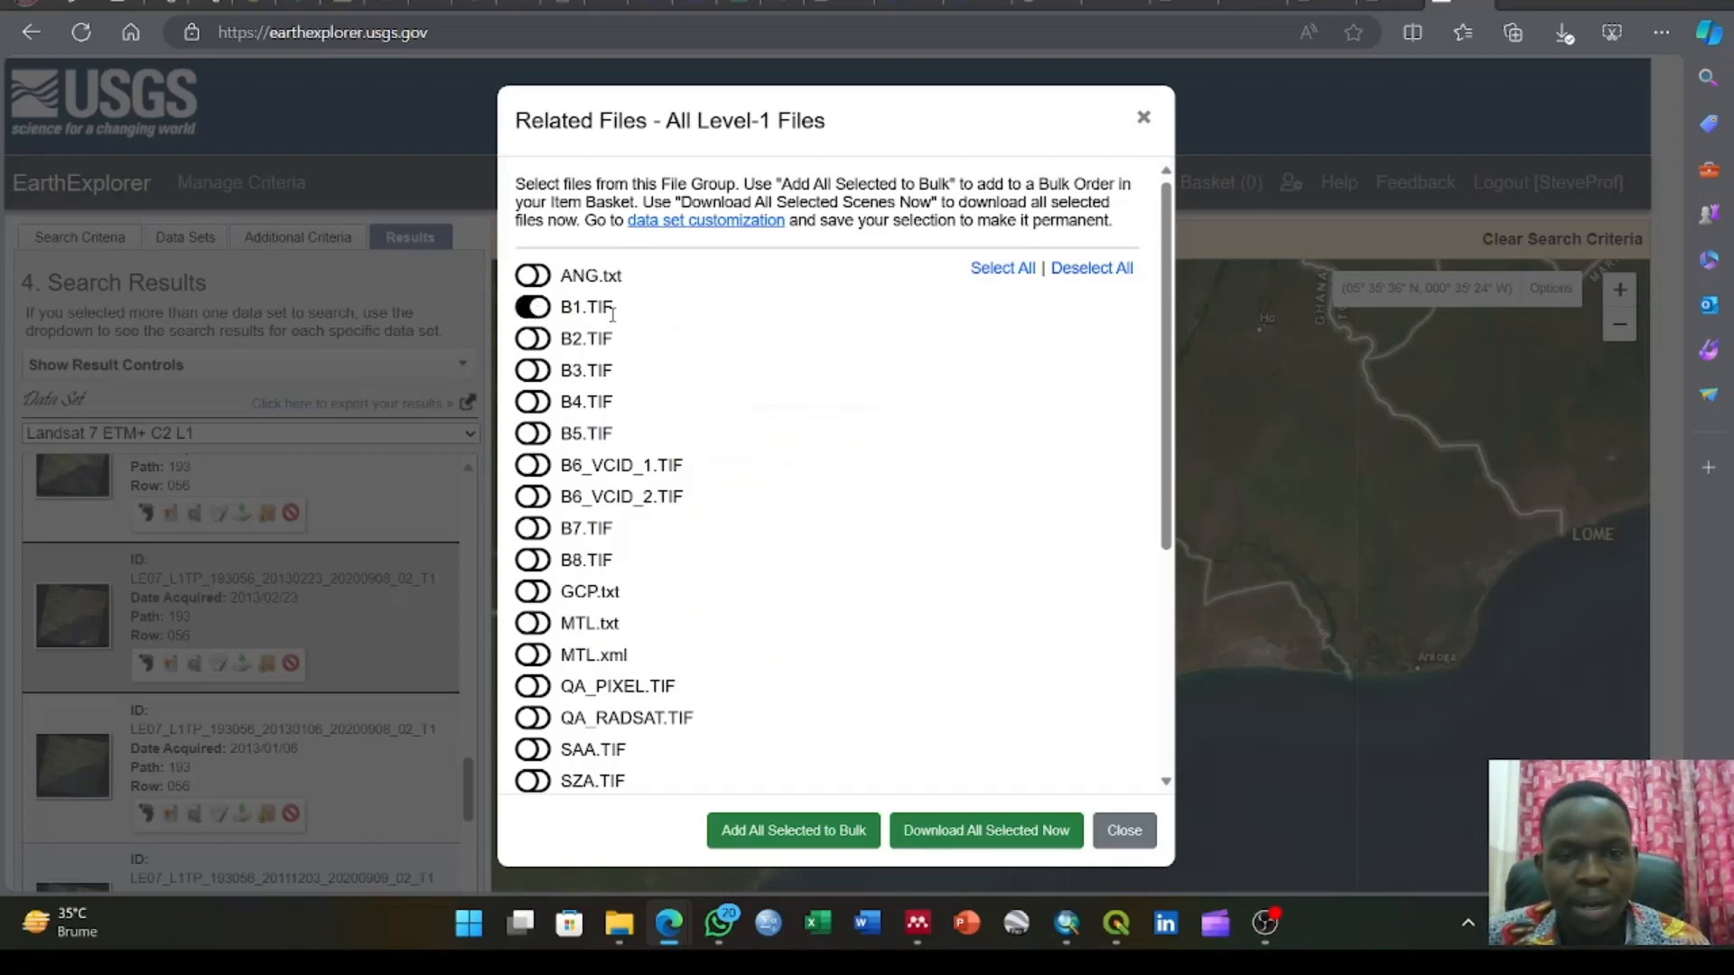
scroll(680, 388, "down", 4)
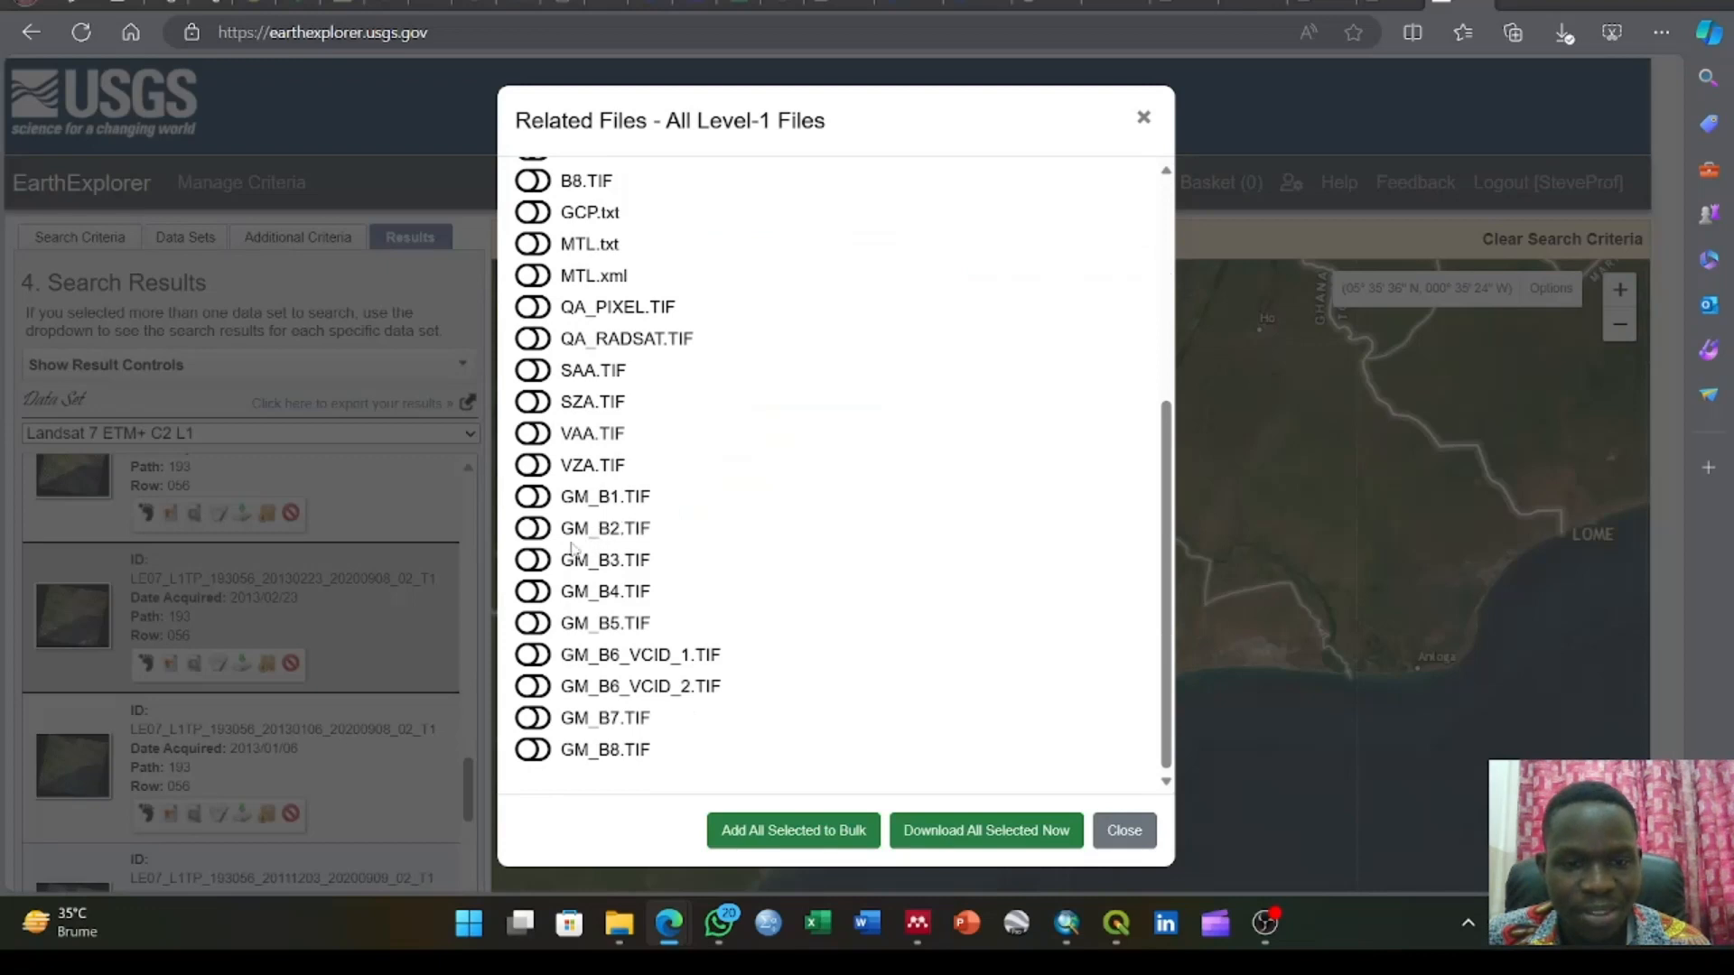
scroll(837, 398, "up", 5)
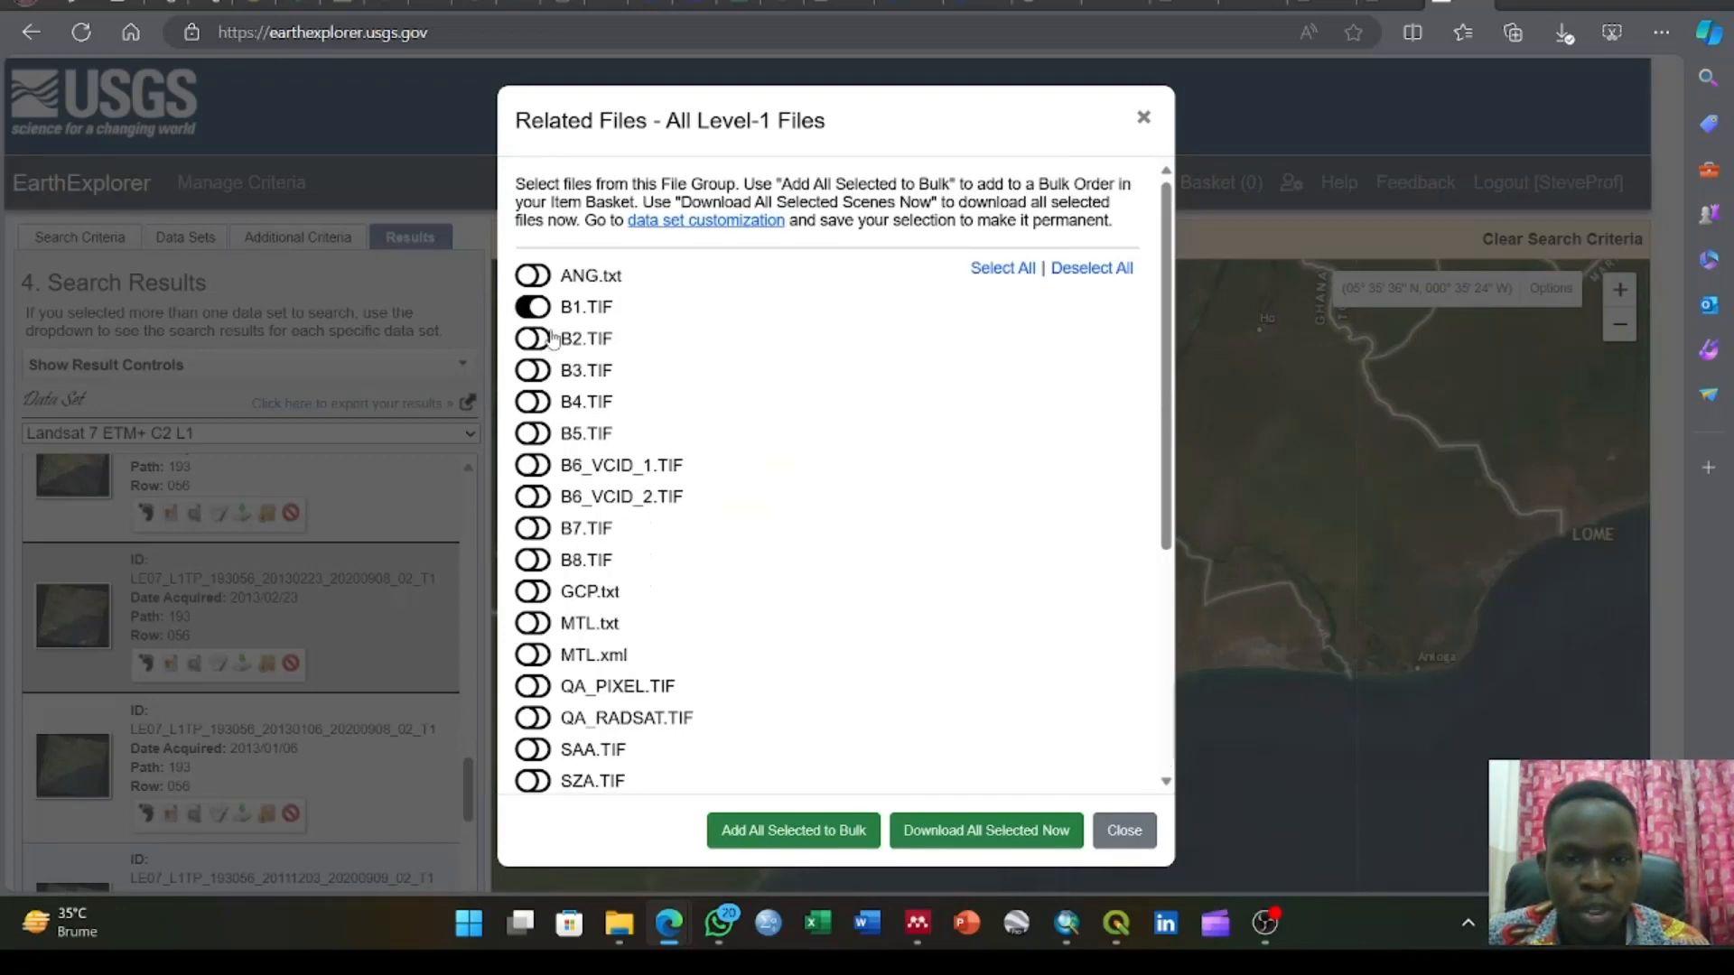
scroll(801, 491, "down", 5)
left_click(532, 497)
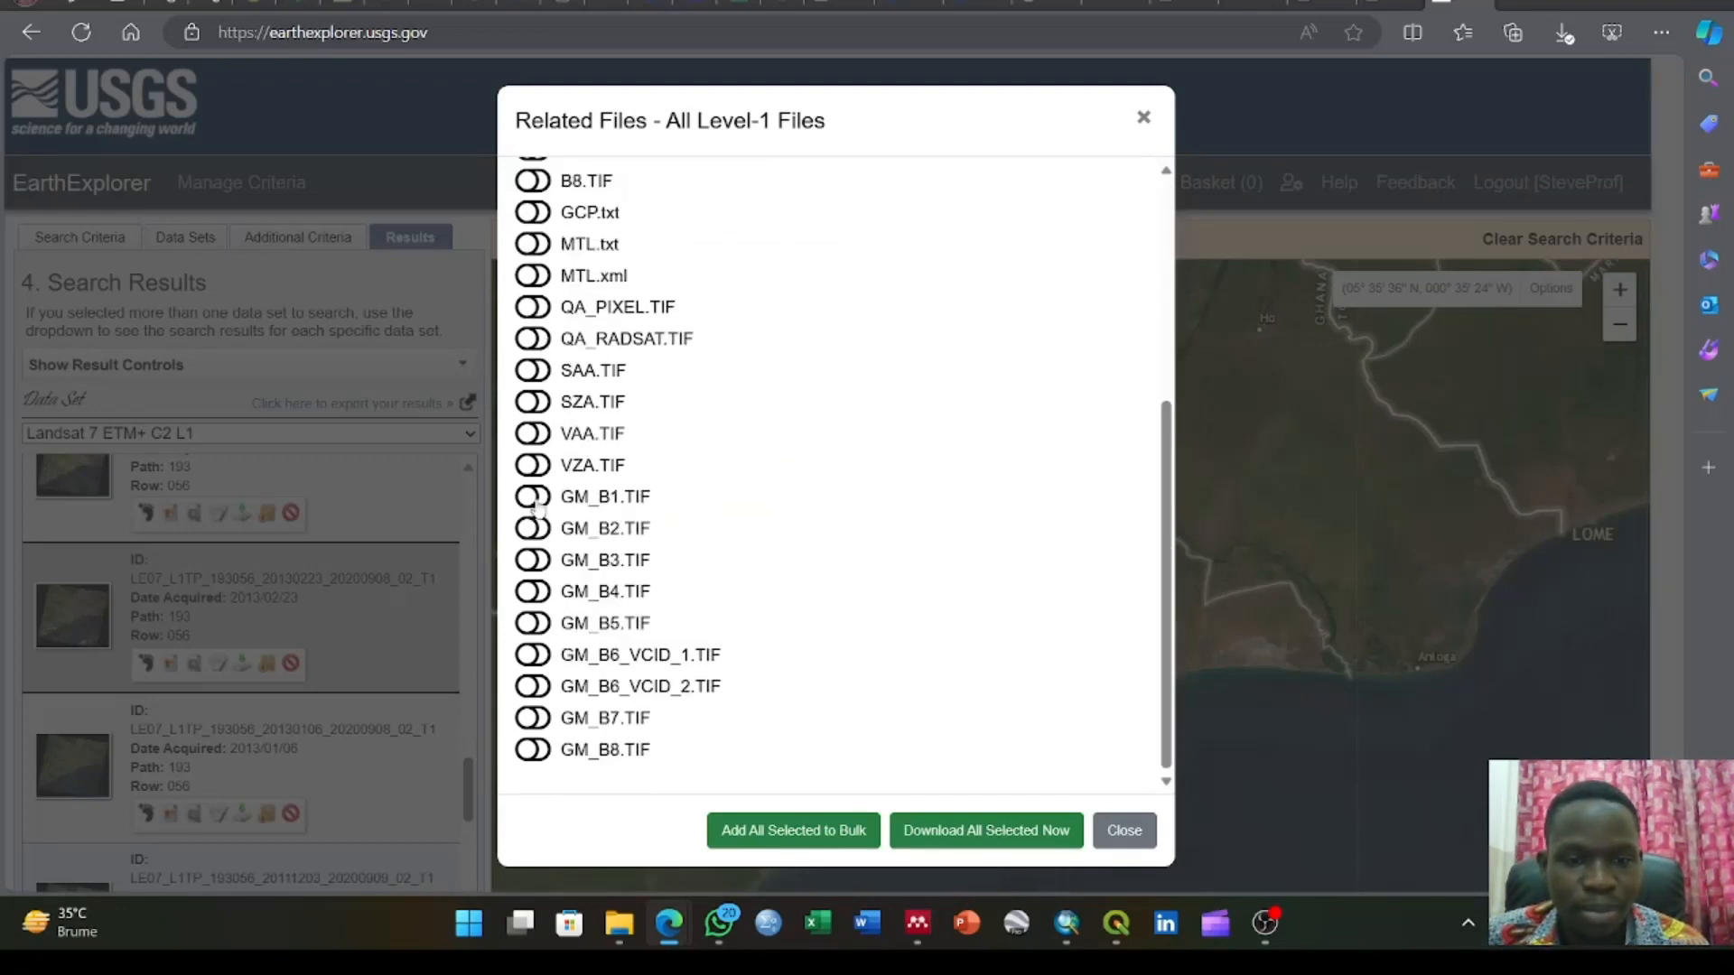
scroll(828, 473, "up", 5)
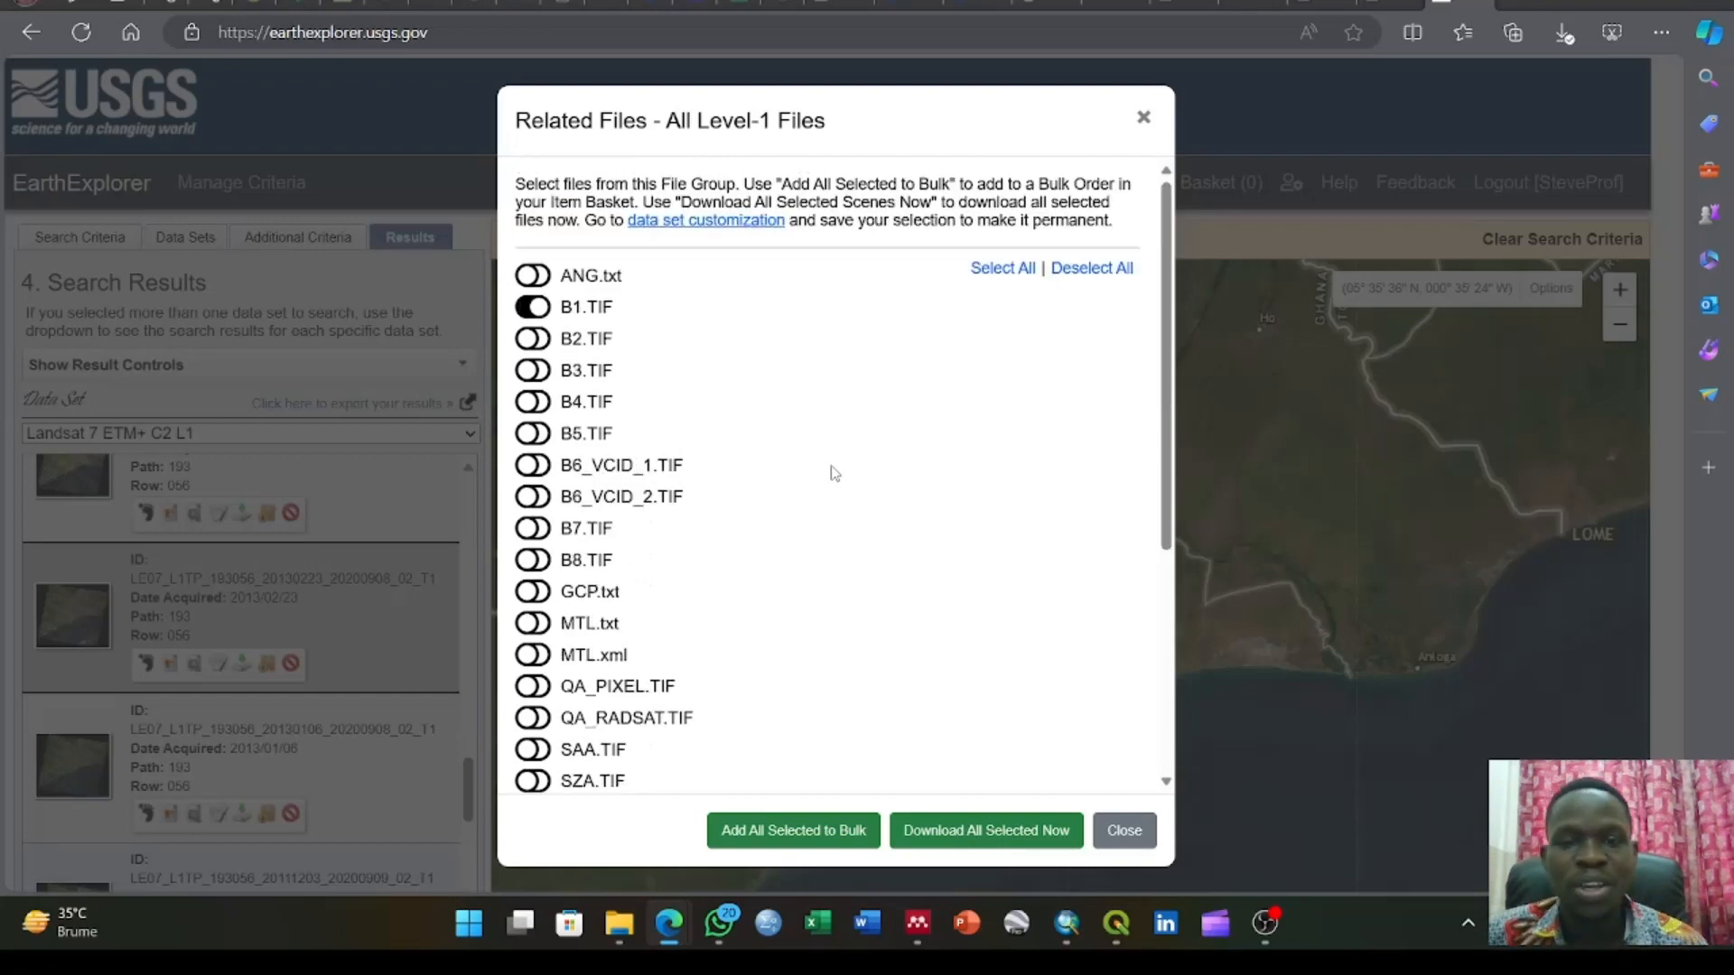
Download the selected files, confirming the request, and close the related files list
scroll(833, 472, "down", 5)
left_click(952, 826)
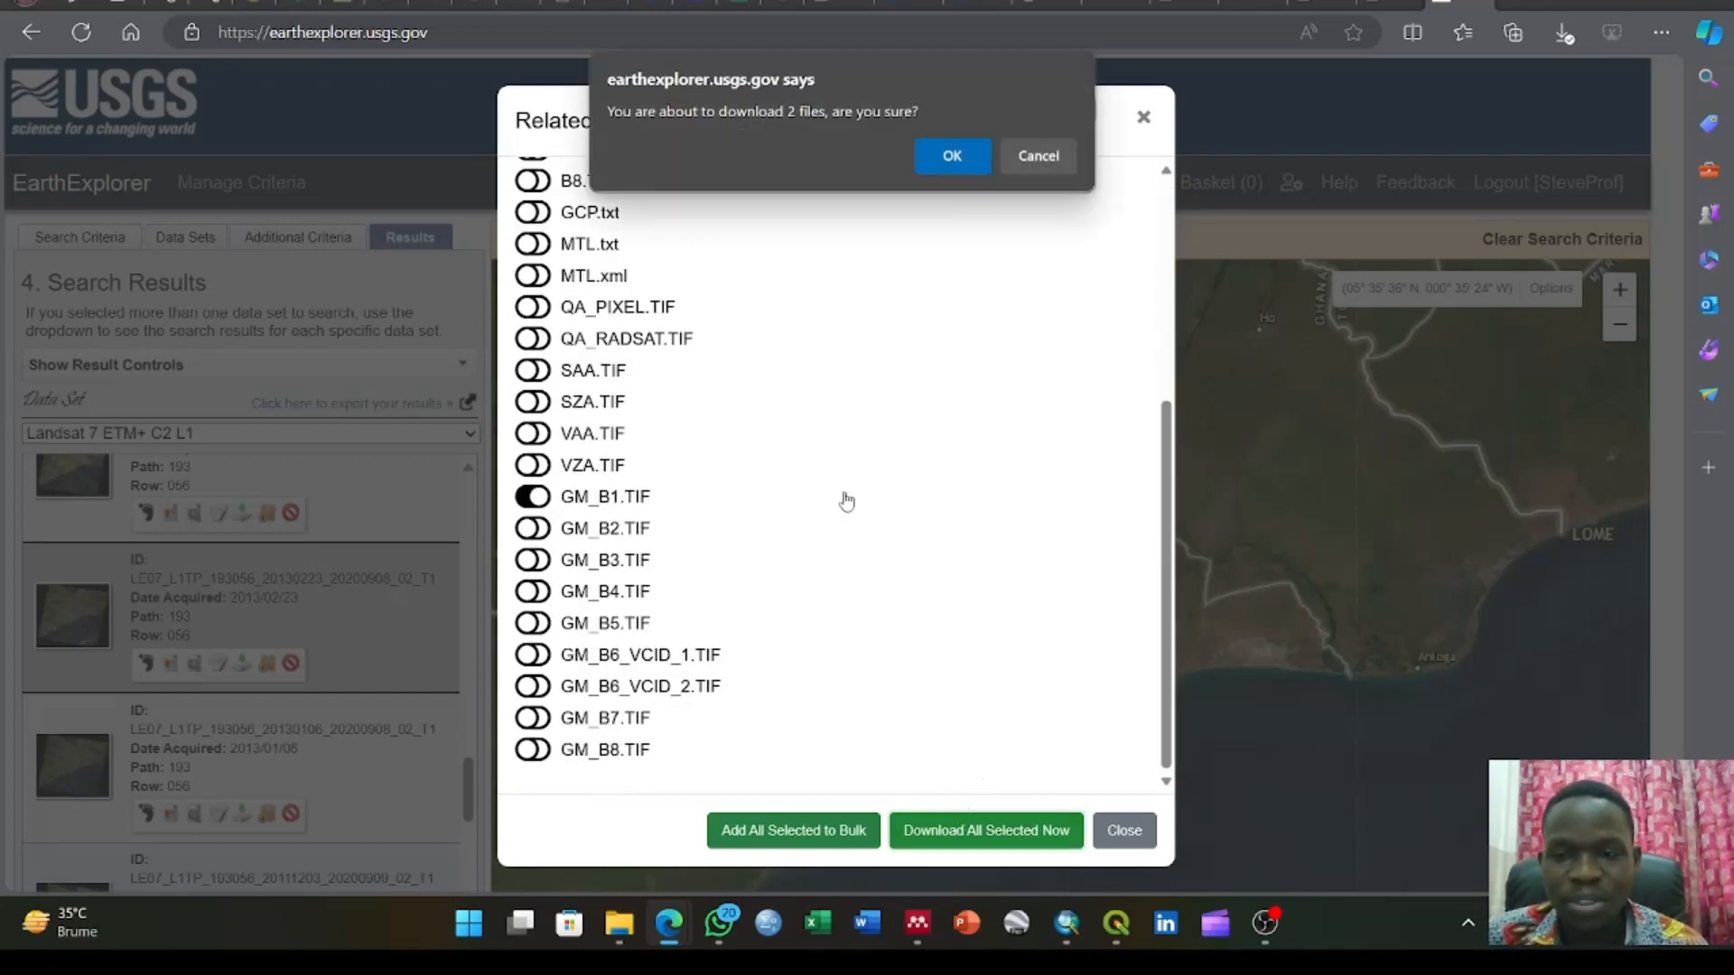
left_click(952, 157)
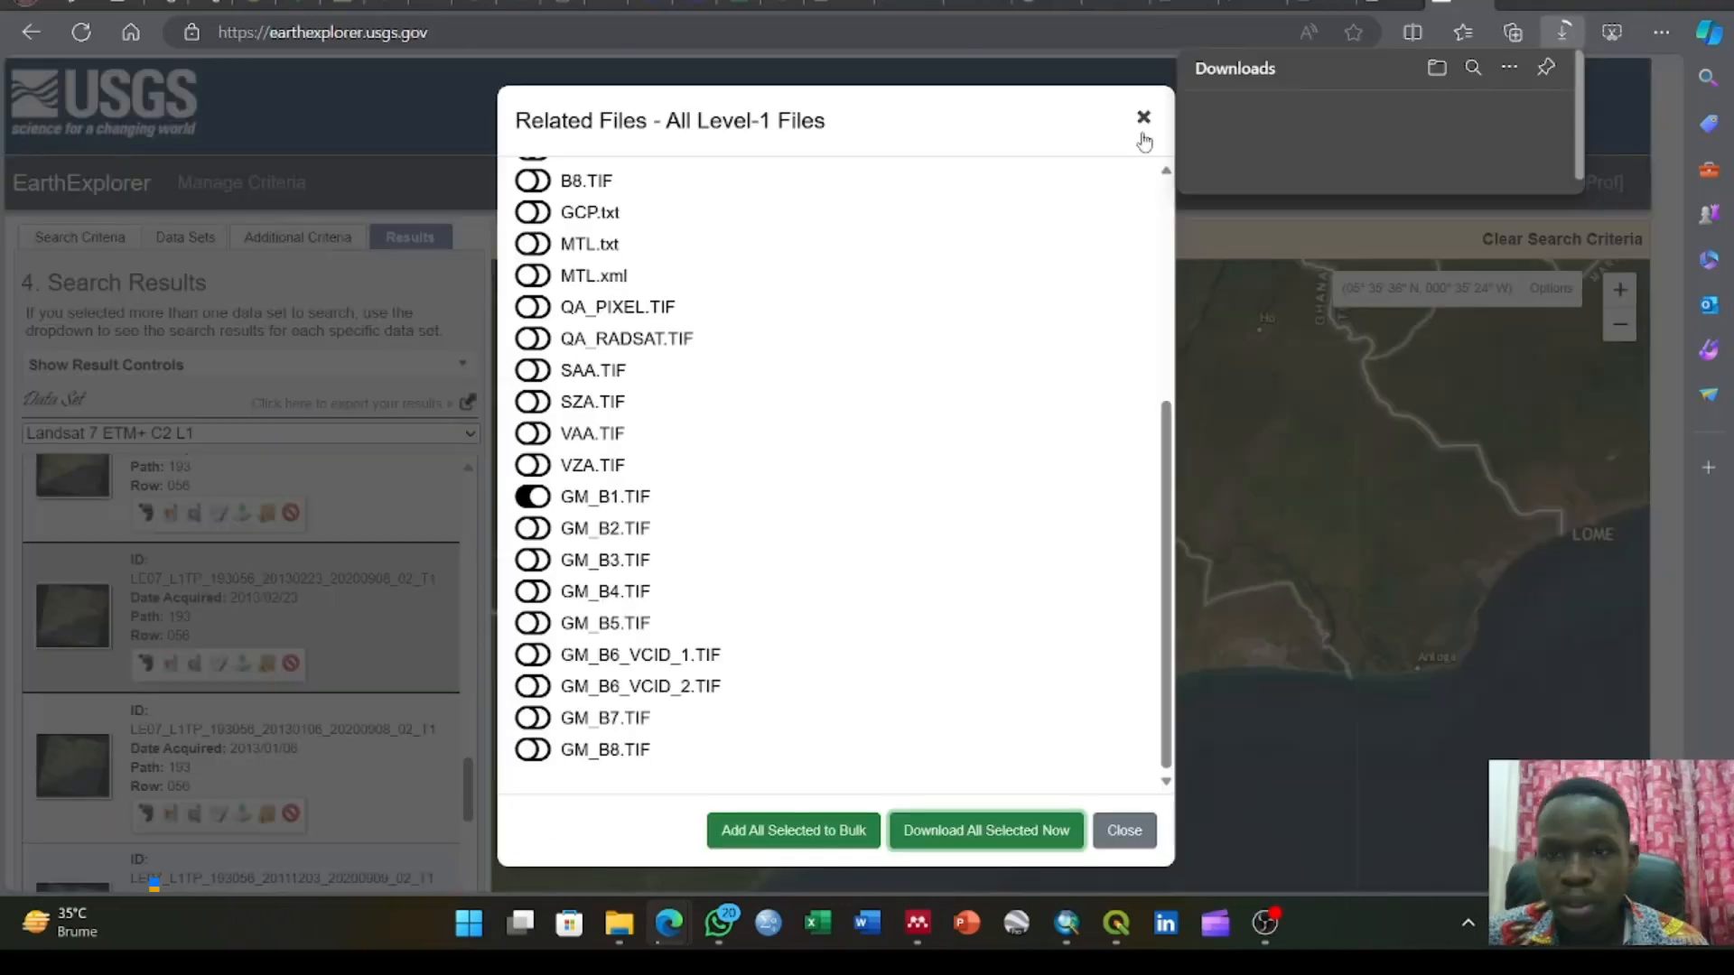
left_click(1440, 5)
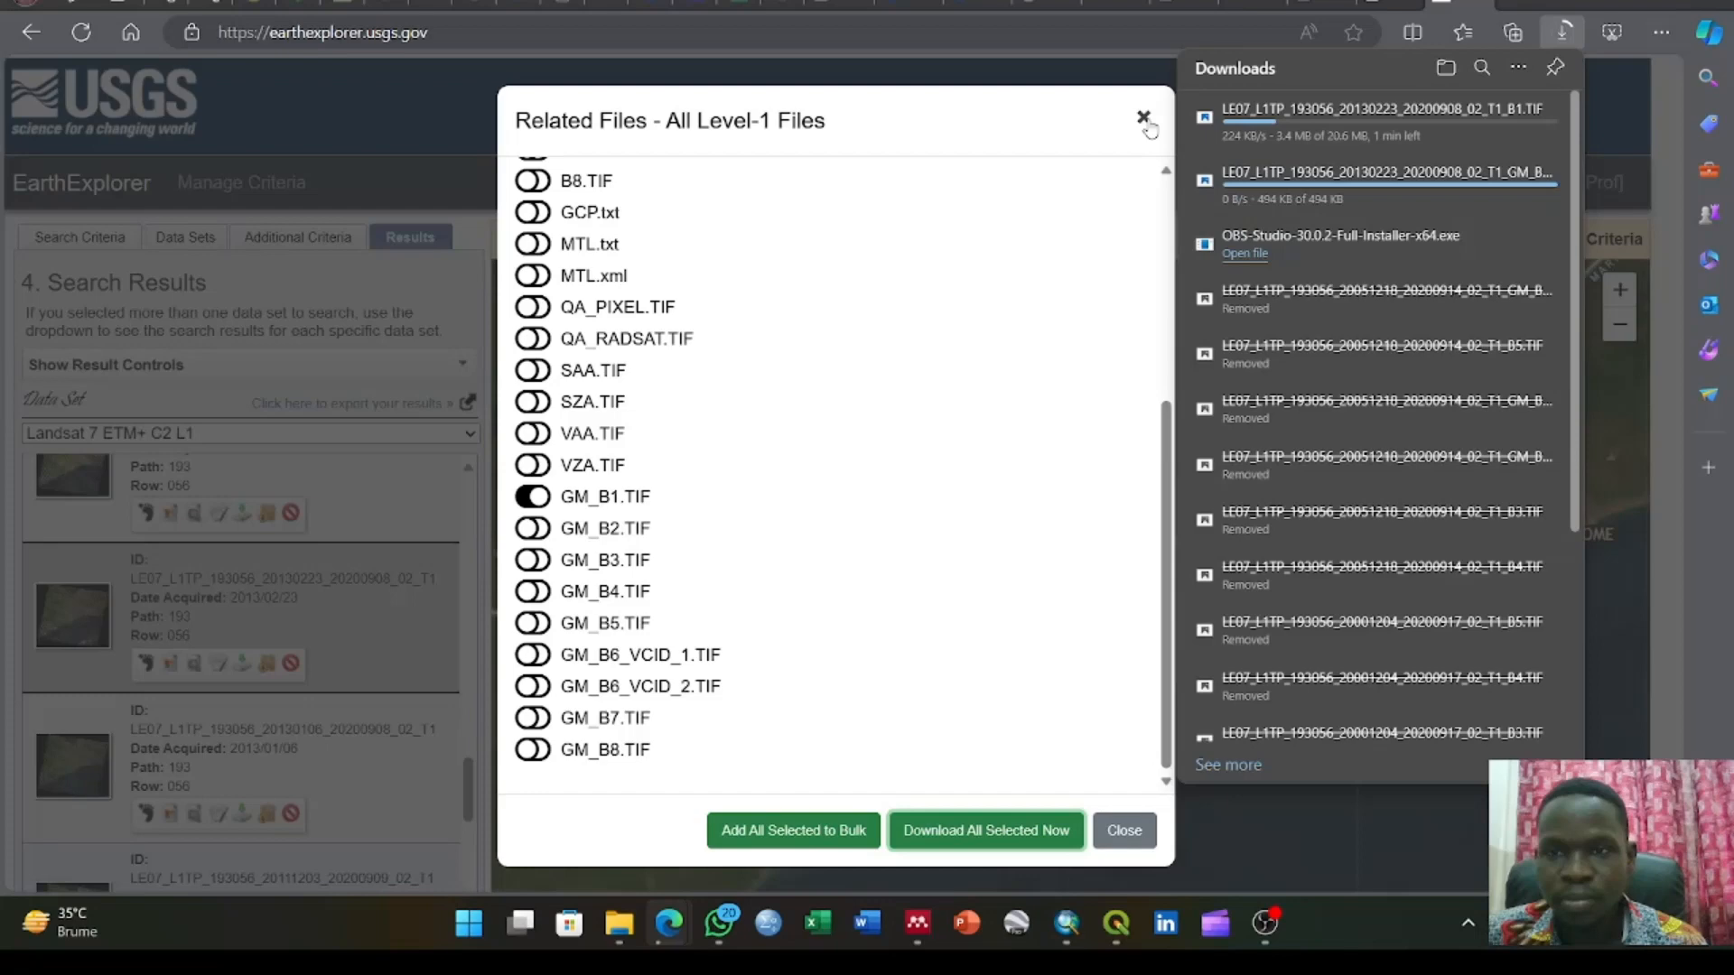
left_click(1145, 121)
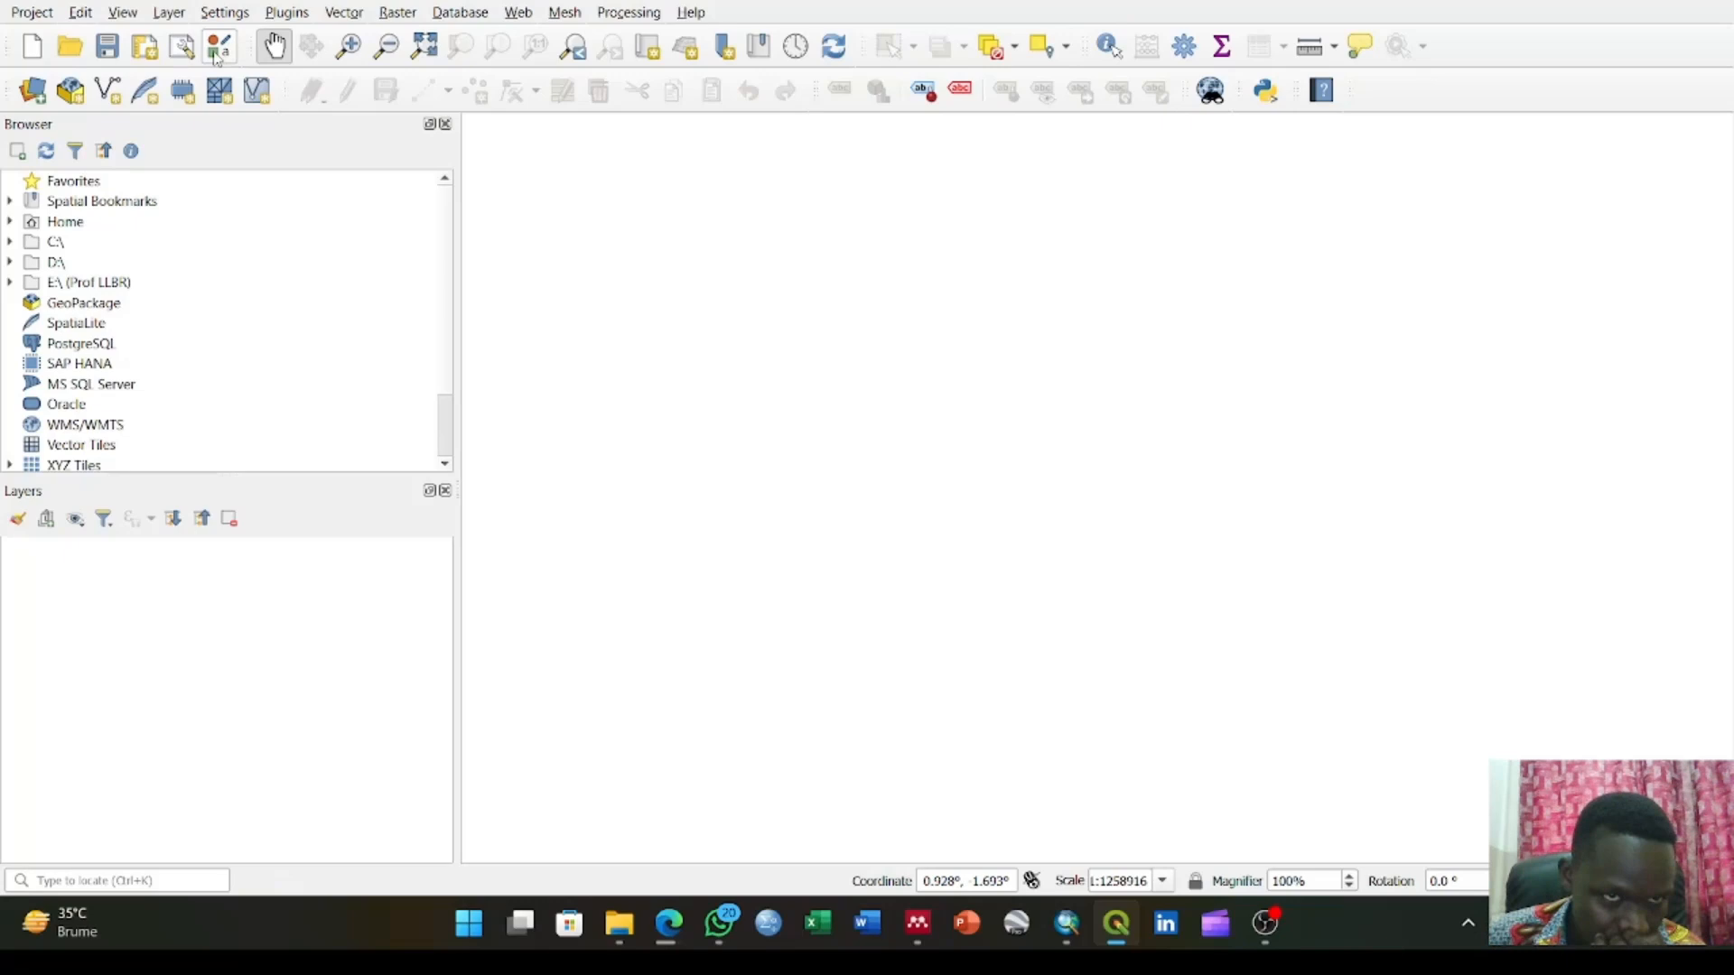
Switch to QGIS, start adding a raster layer and browse to the Downloads folder for the dataset
left_click(171, 14)
left_click(172, 13)
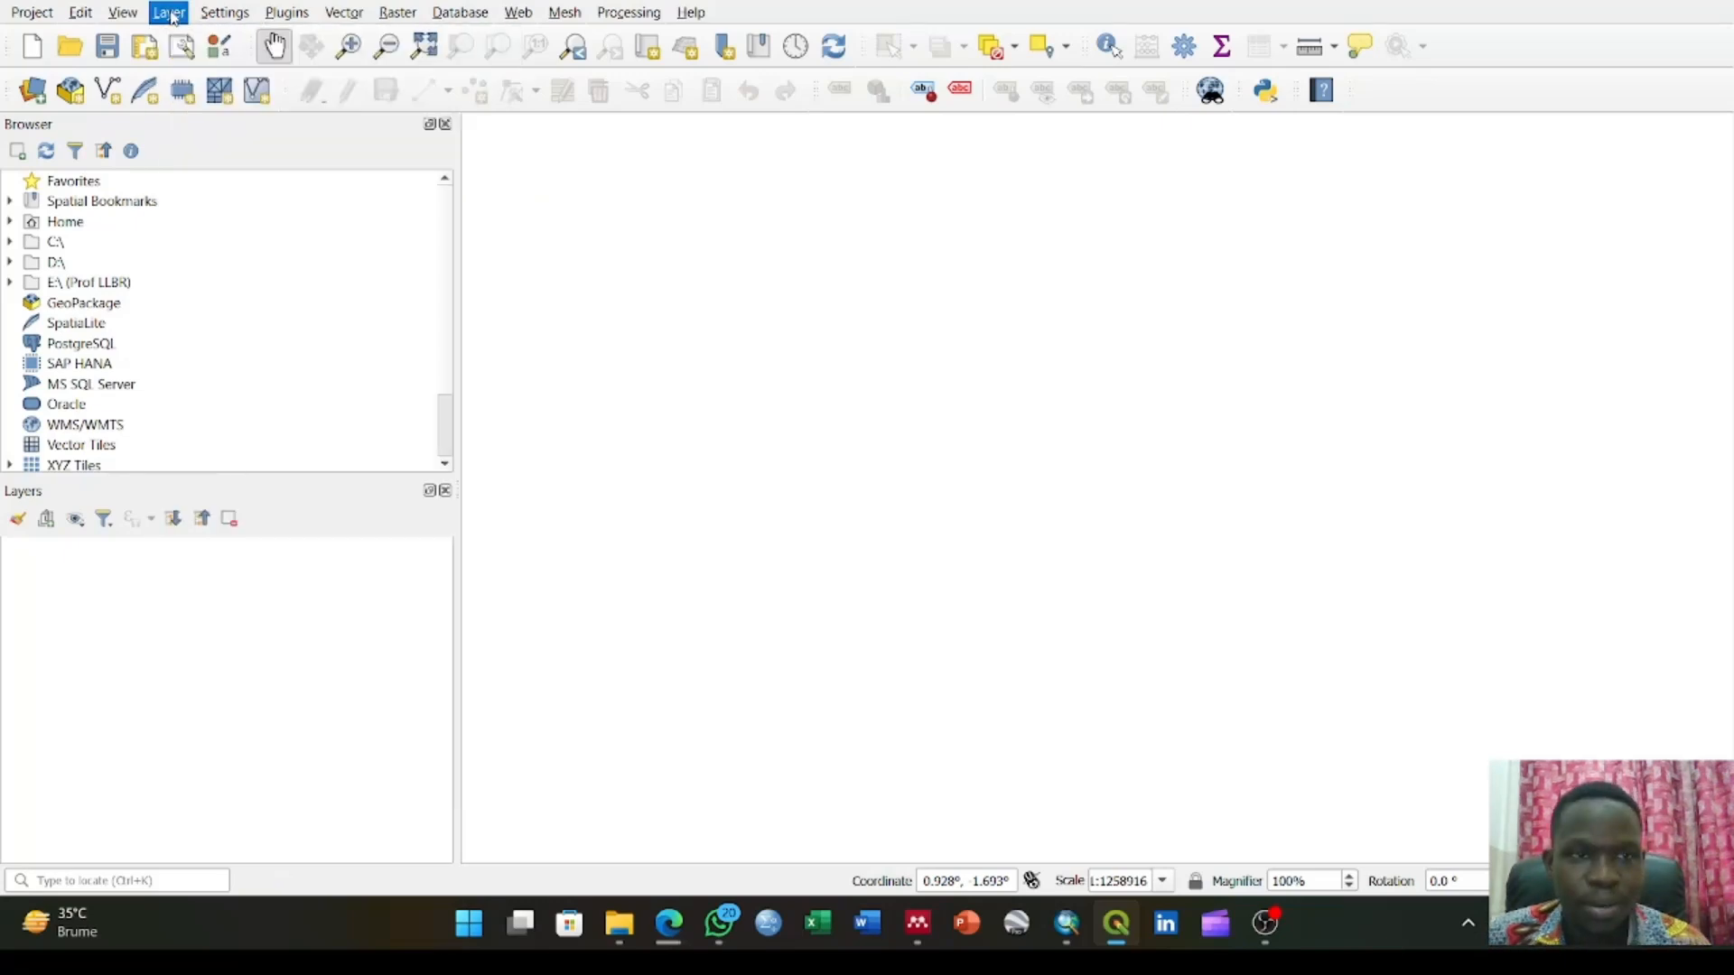
left_click(172, 13)
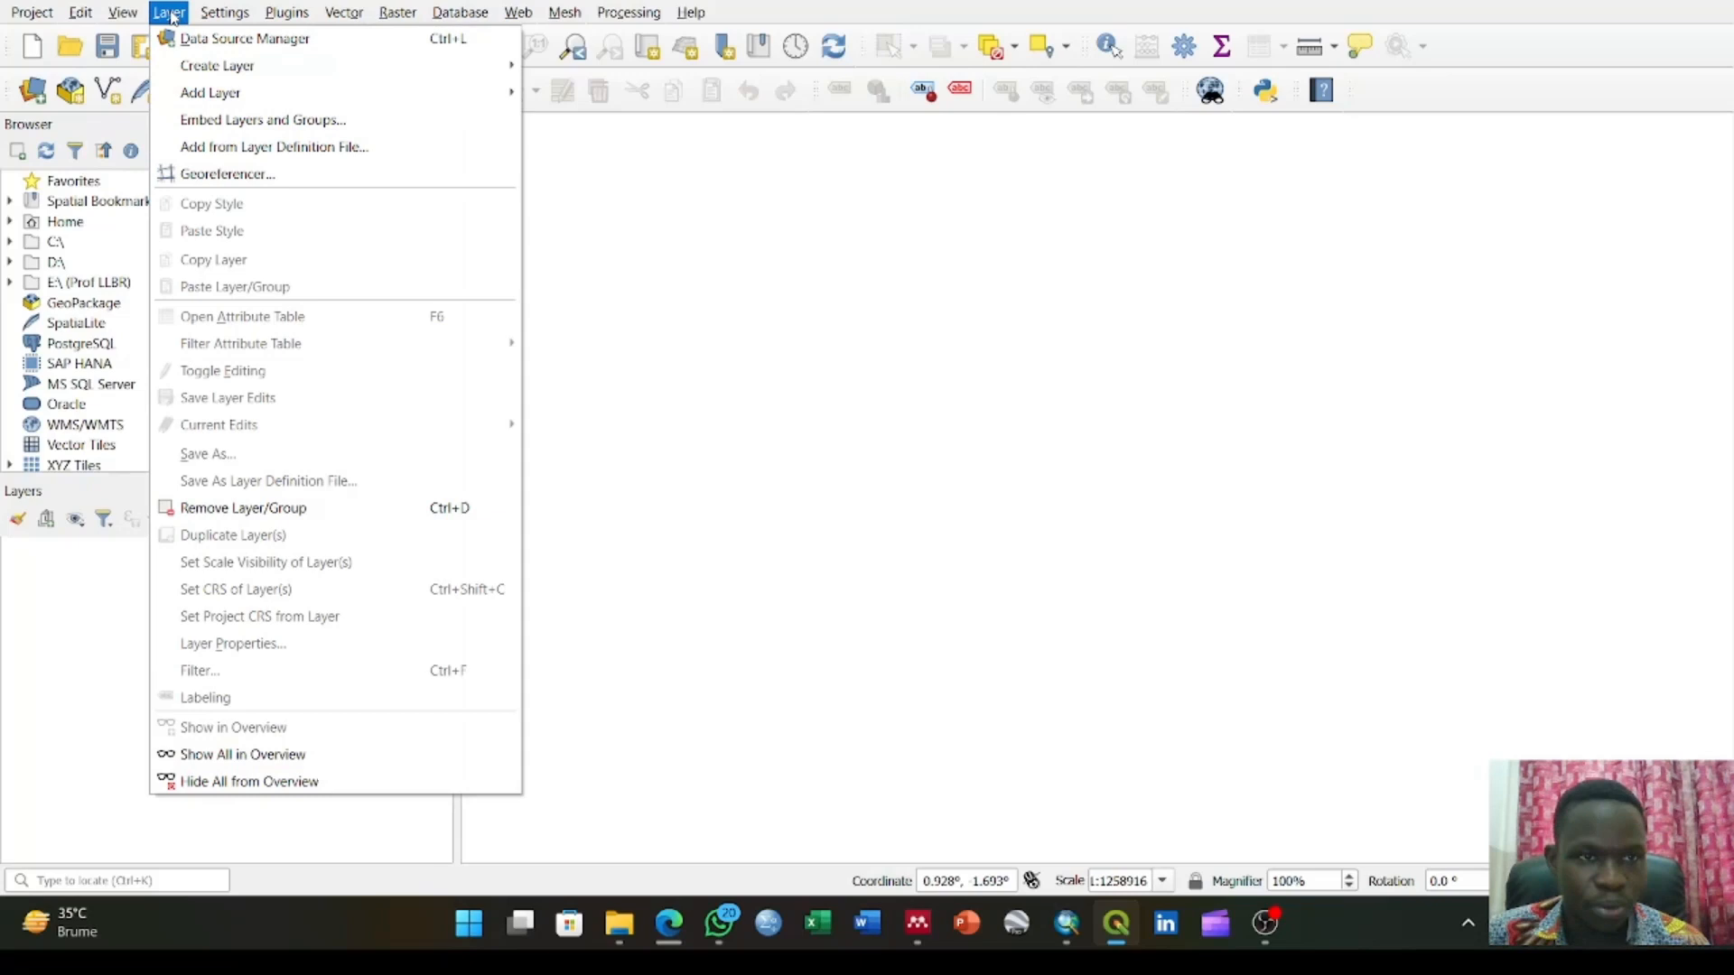
mouse_move(434, 92)
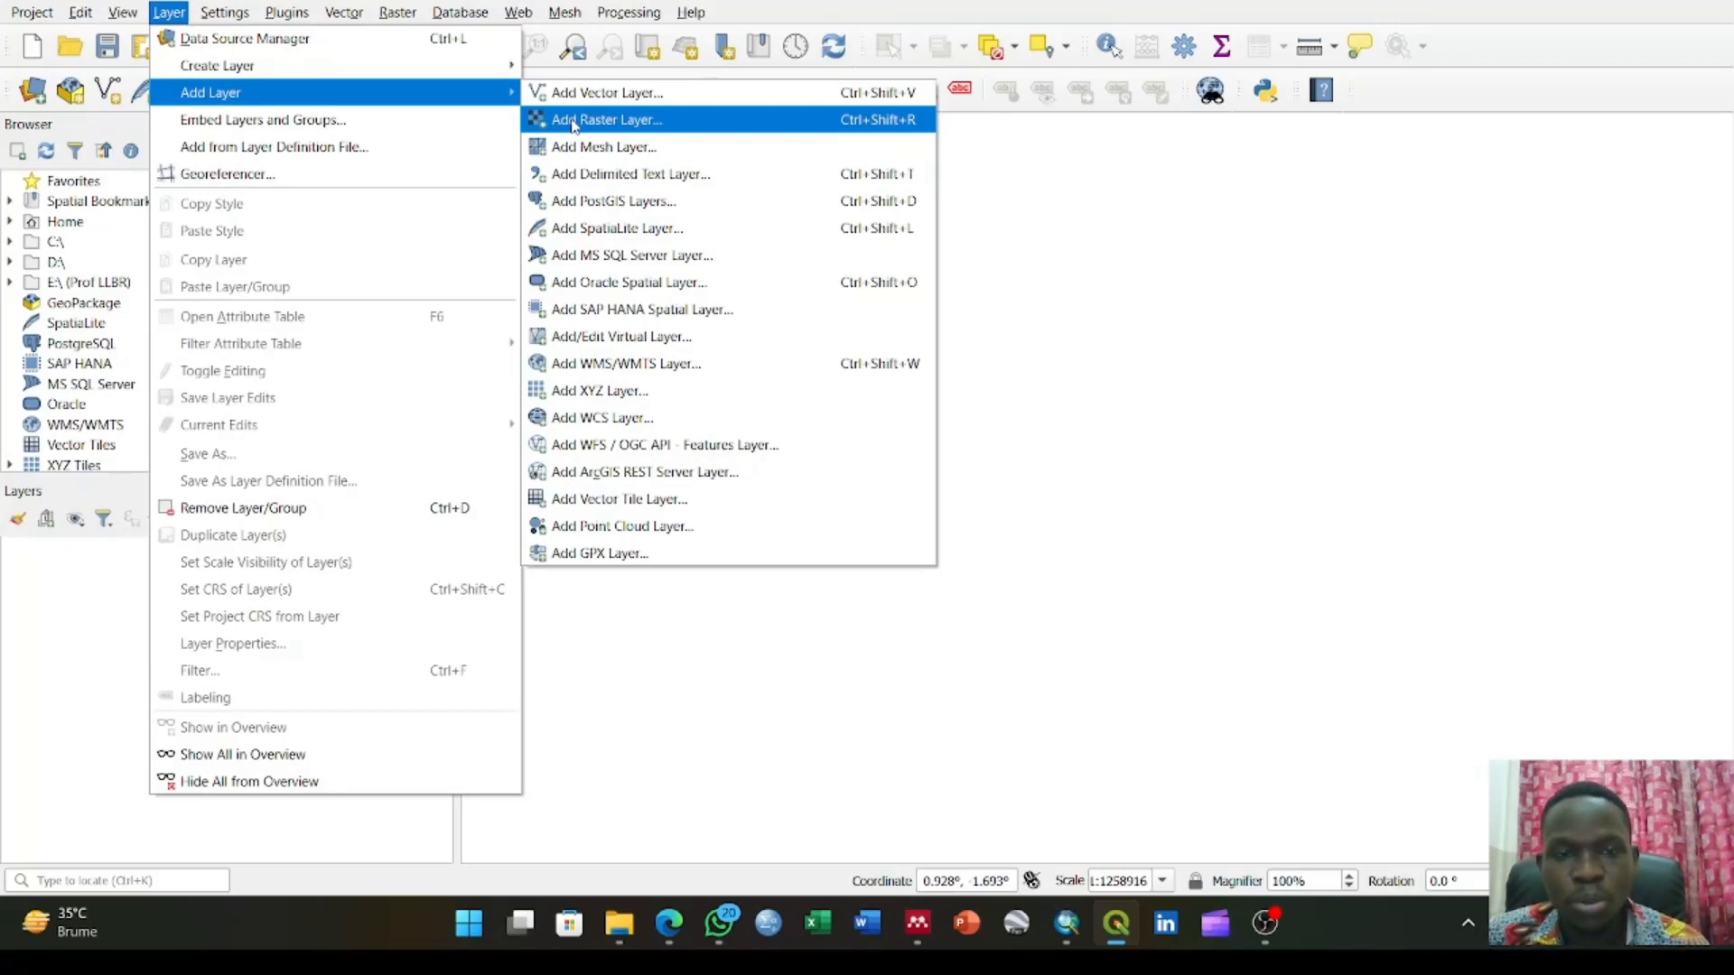
left_click(574, 121)
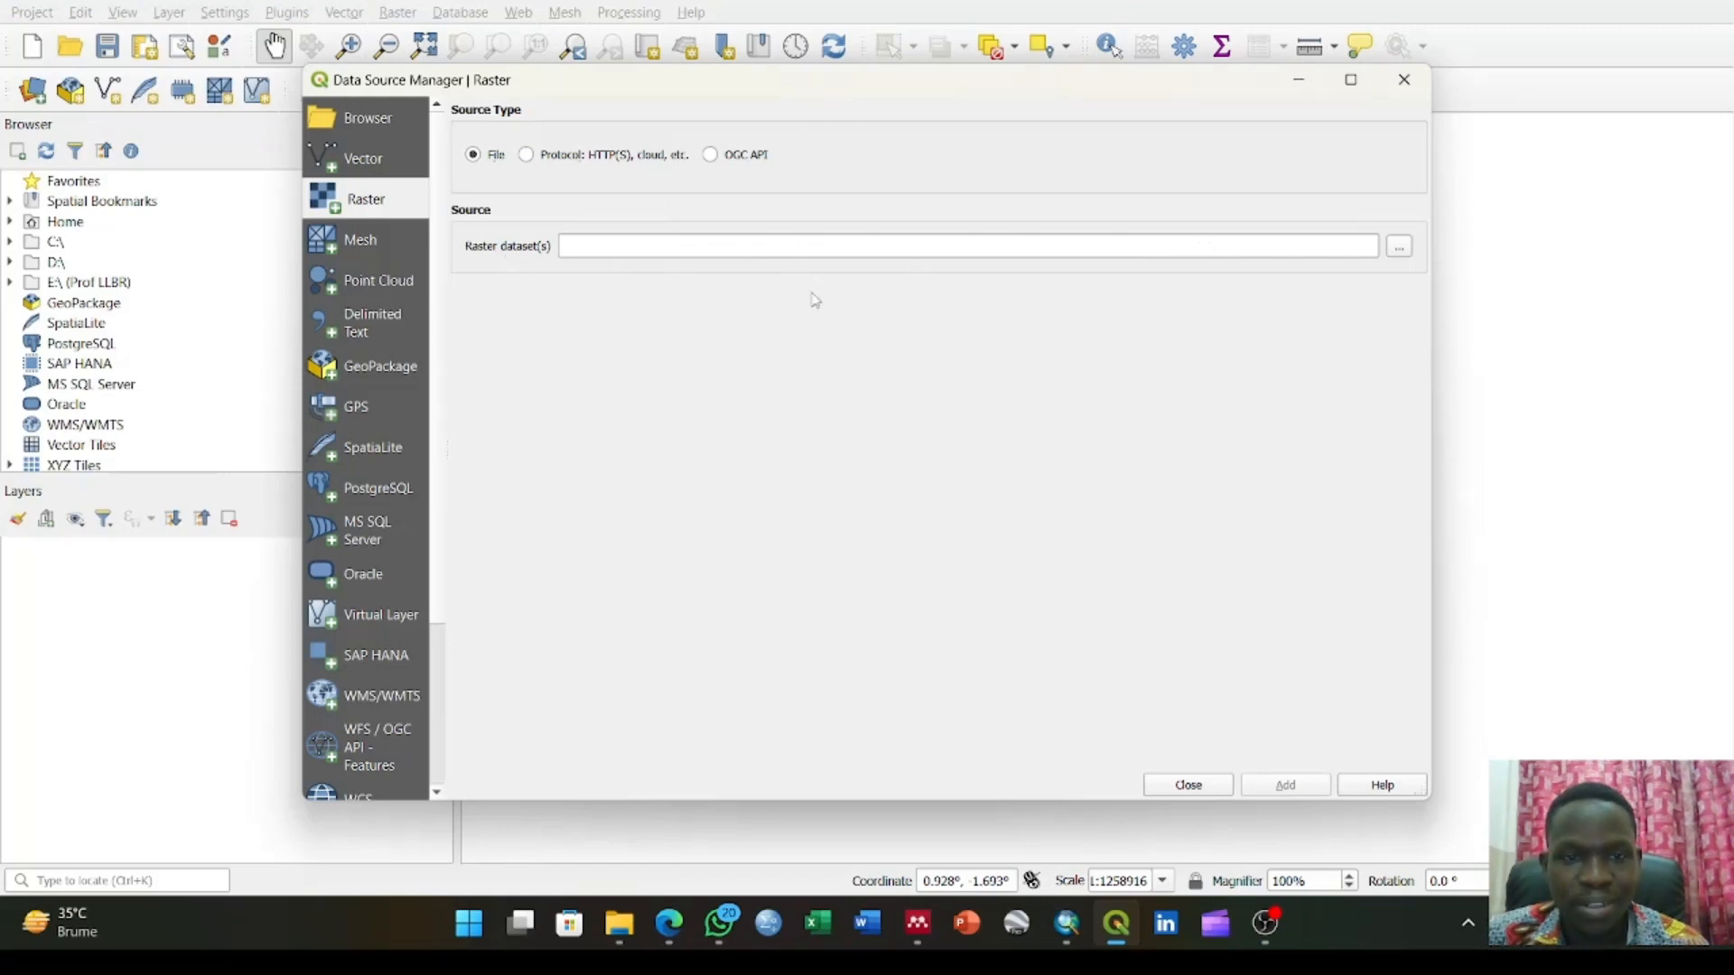
left_click(1400, 249)
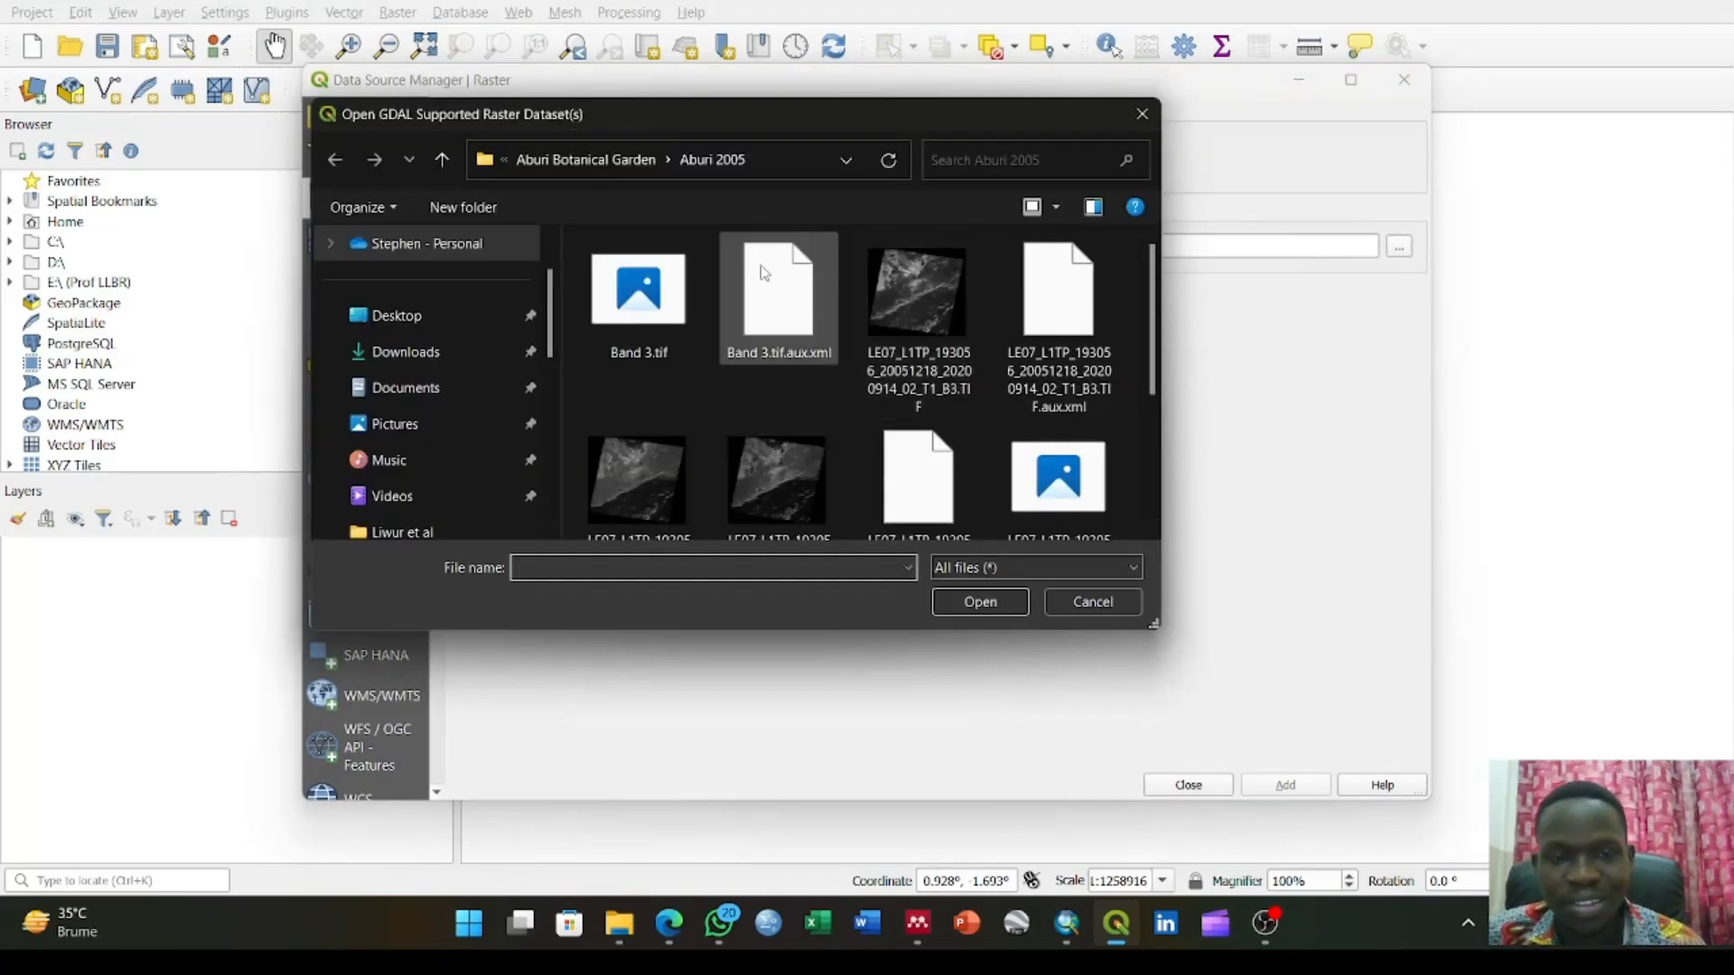
left_click(448, 363)
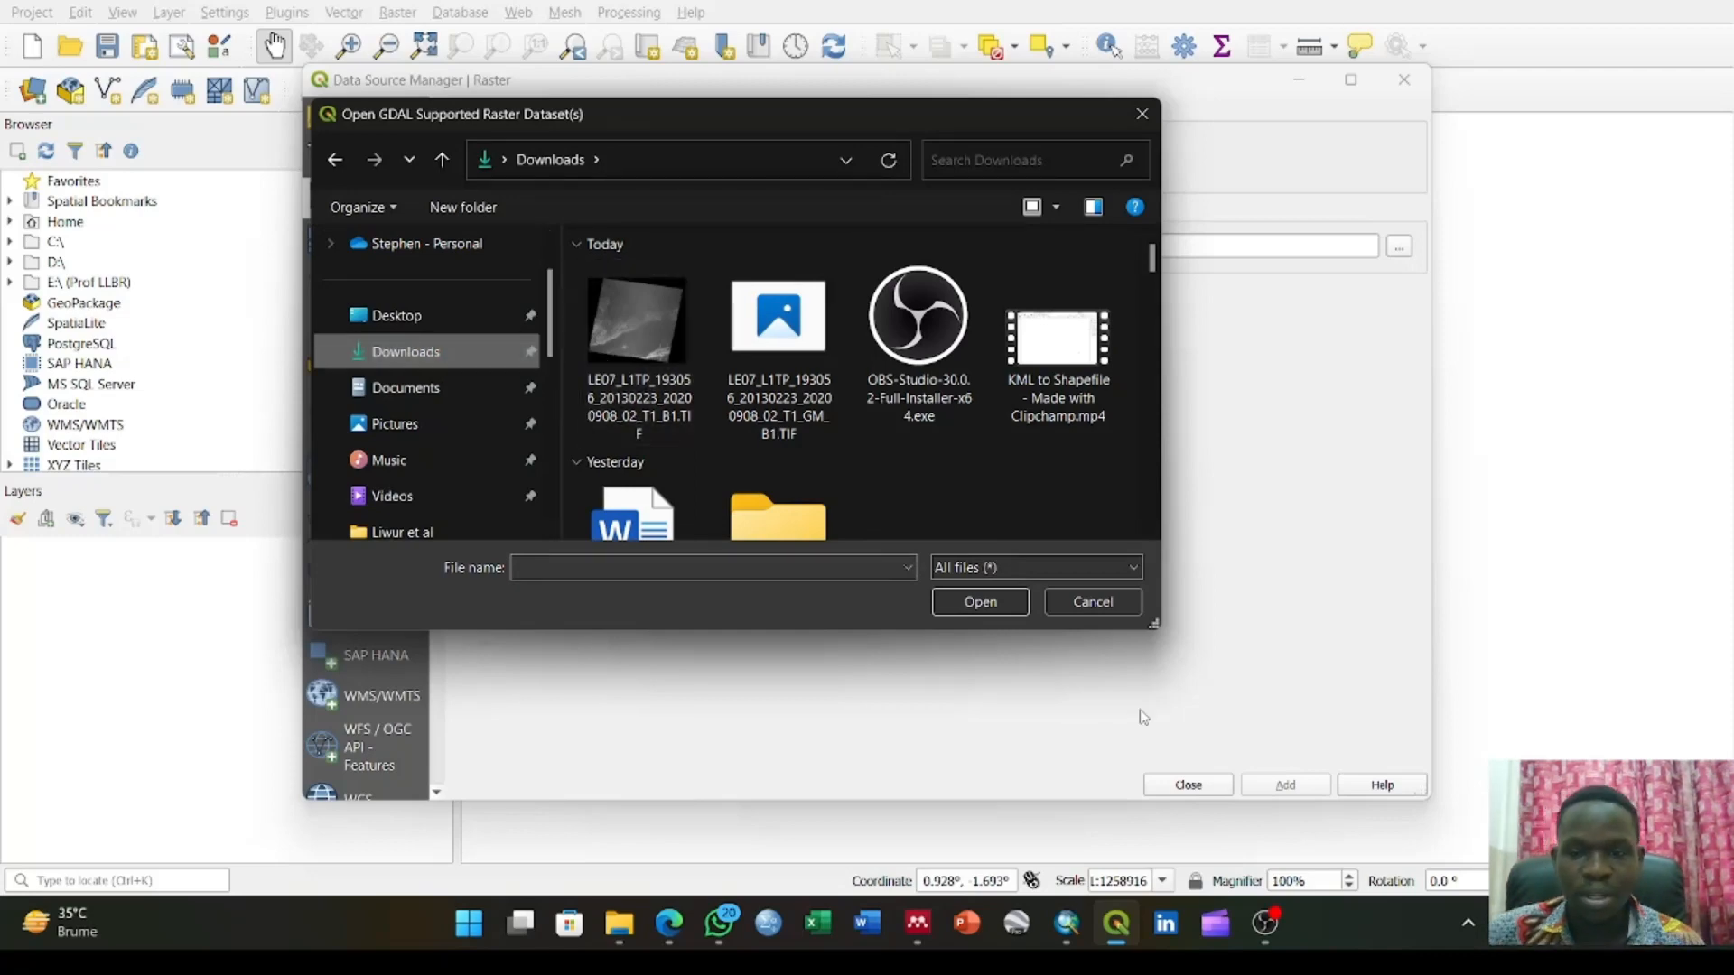
Switch to the Edge browser and check the download list for the progress of the band files
mouse_move(669, 923)
mouse_move(743, 803)
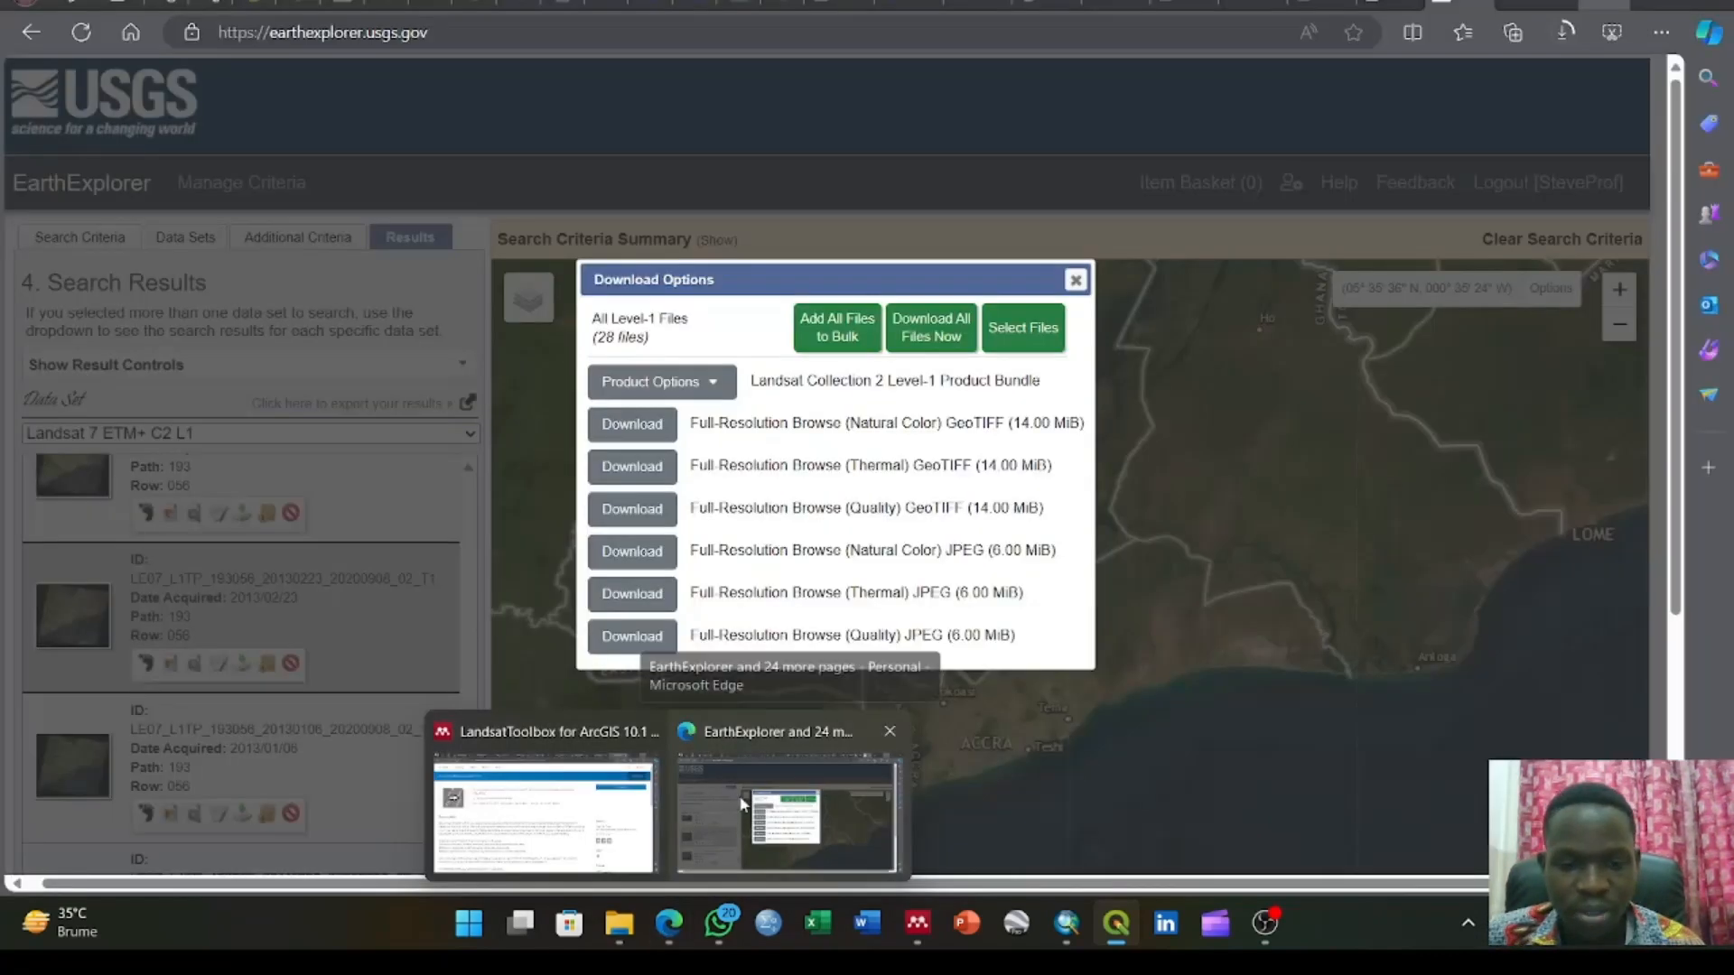
left_click(545, 803)
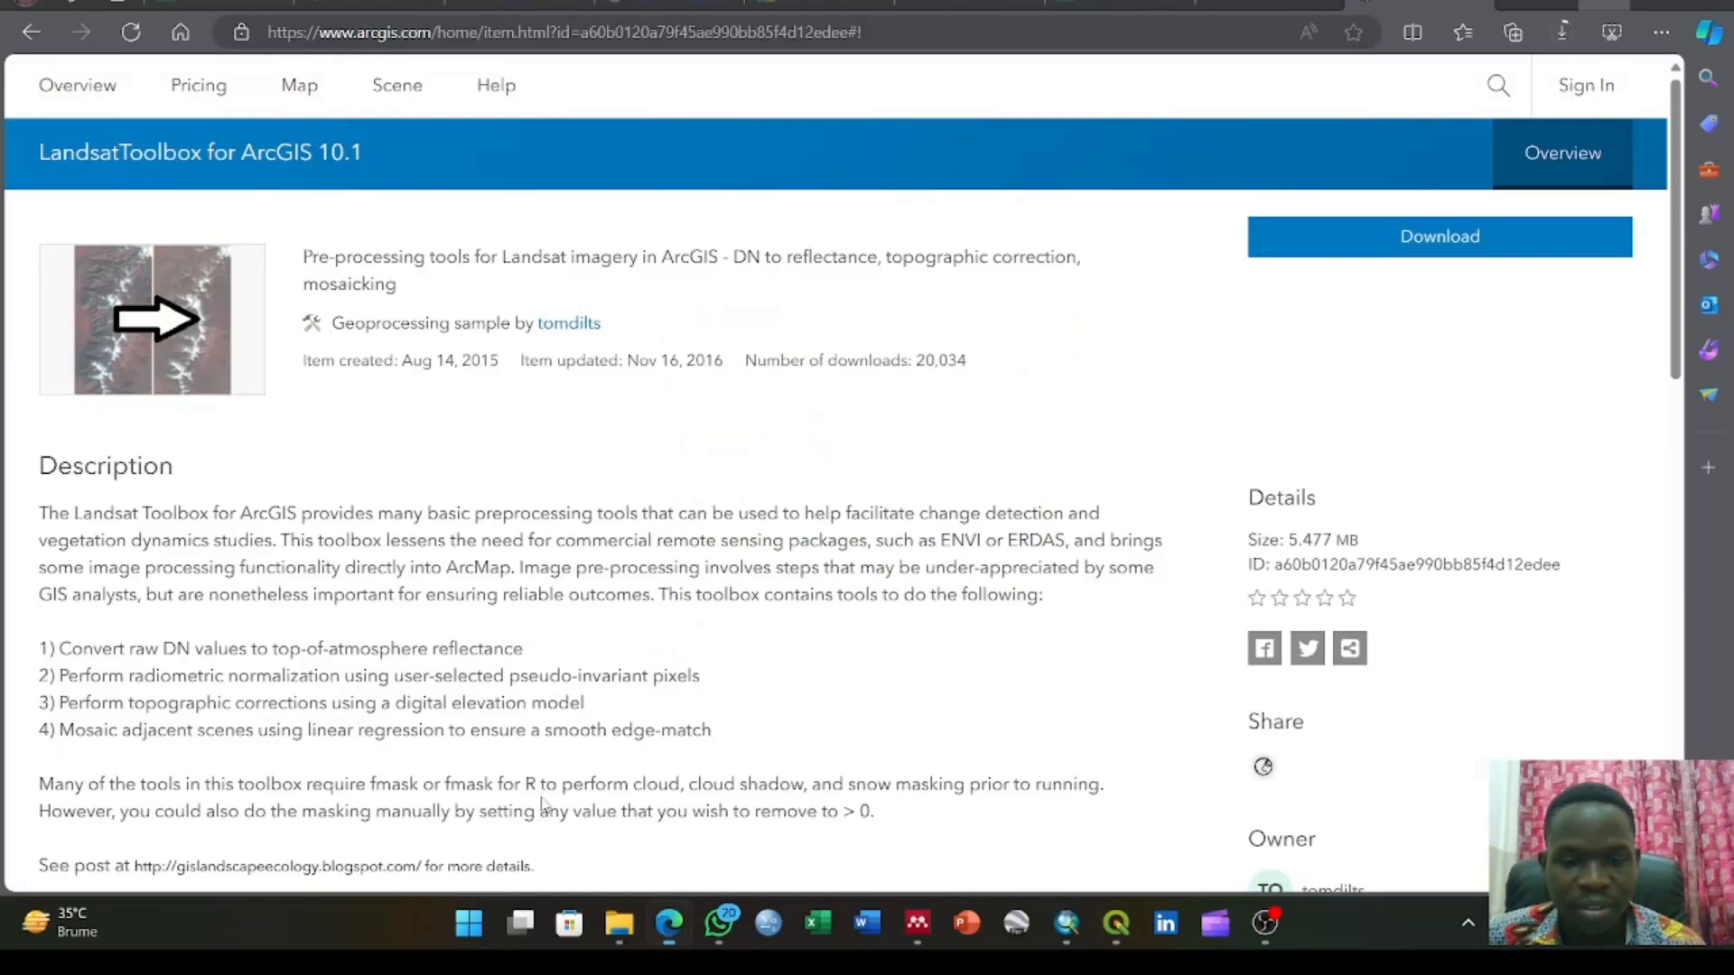
left_click(1562, 36)
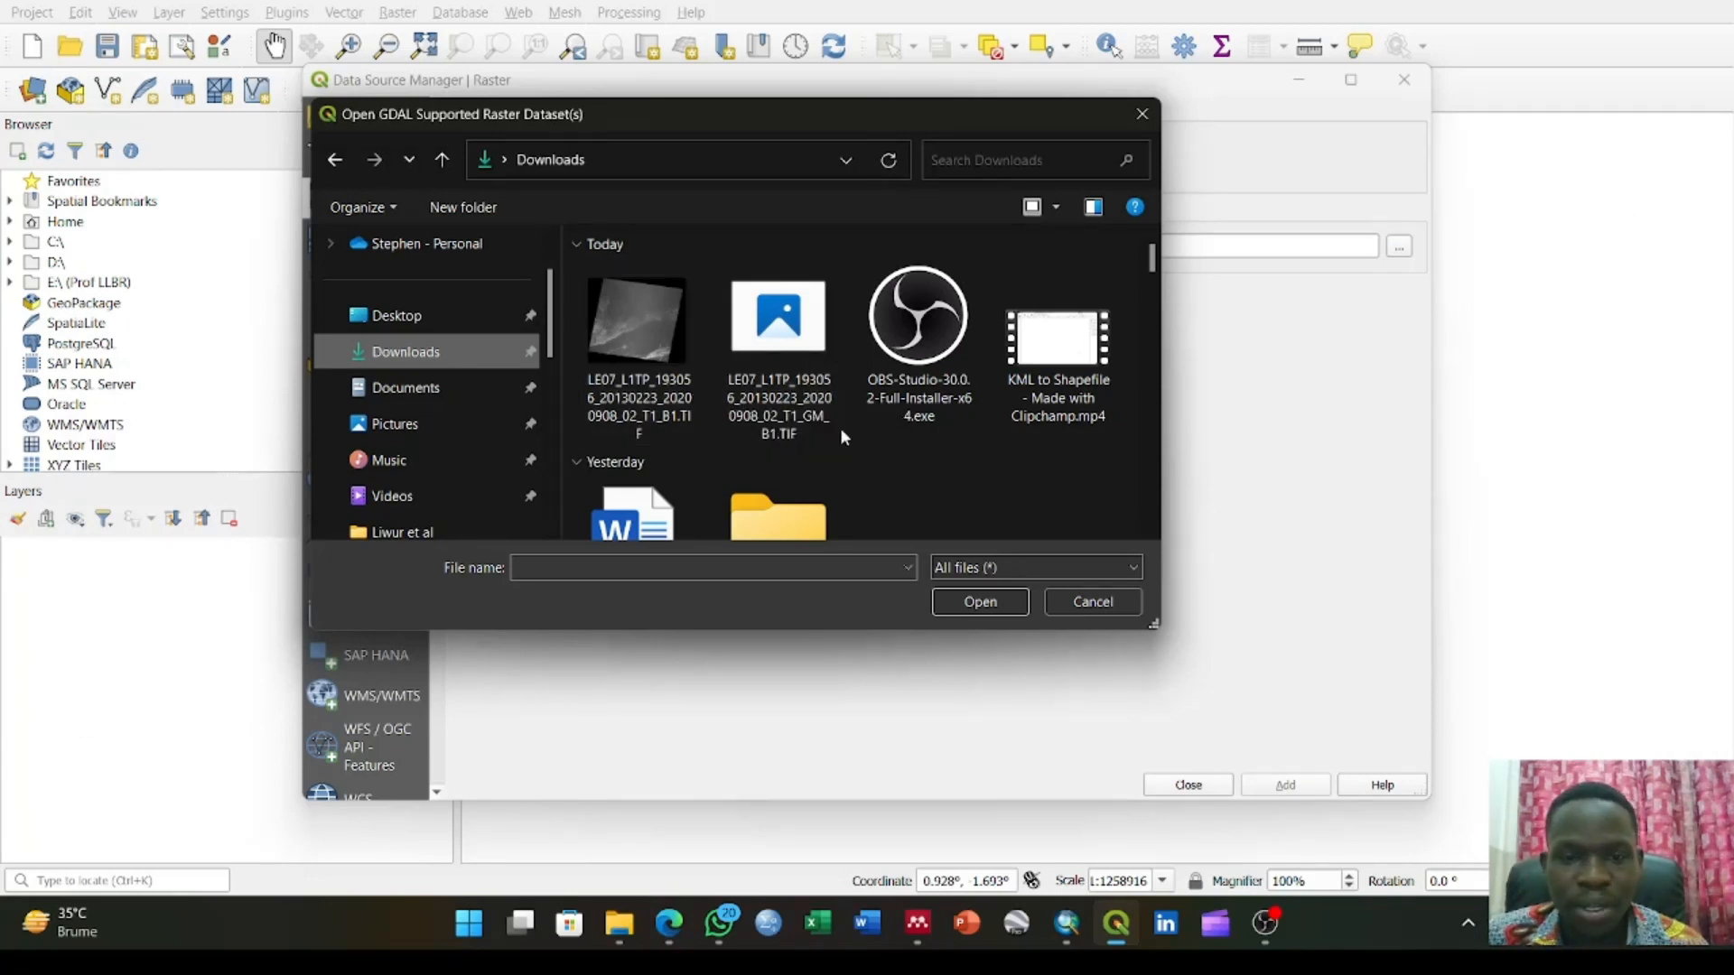
Return to QGIS and add LE07_L1TP_193056_20130223_20200908_02_T1_B1.TIF from Downloads as a raster layer
left_click(637, 352)
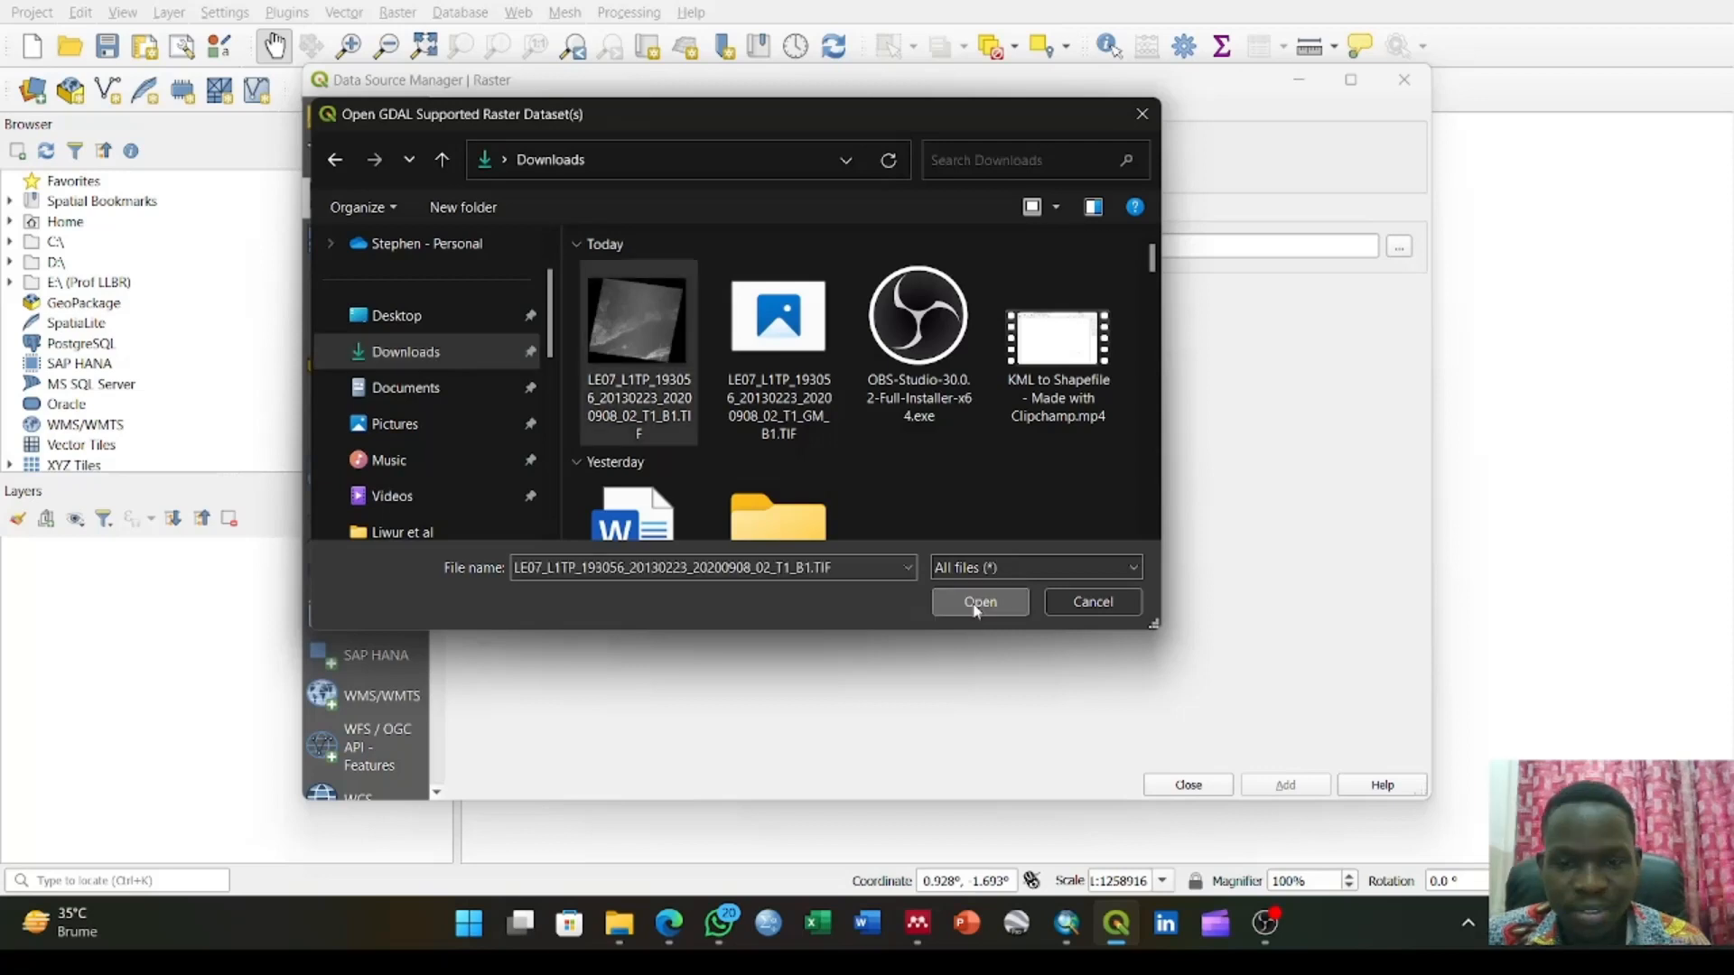
left_click(977, 606)
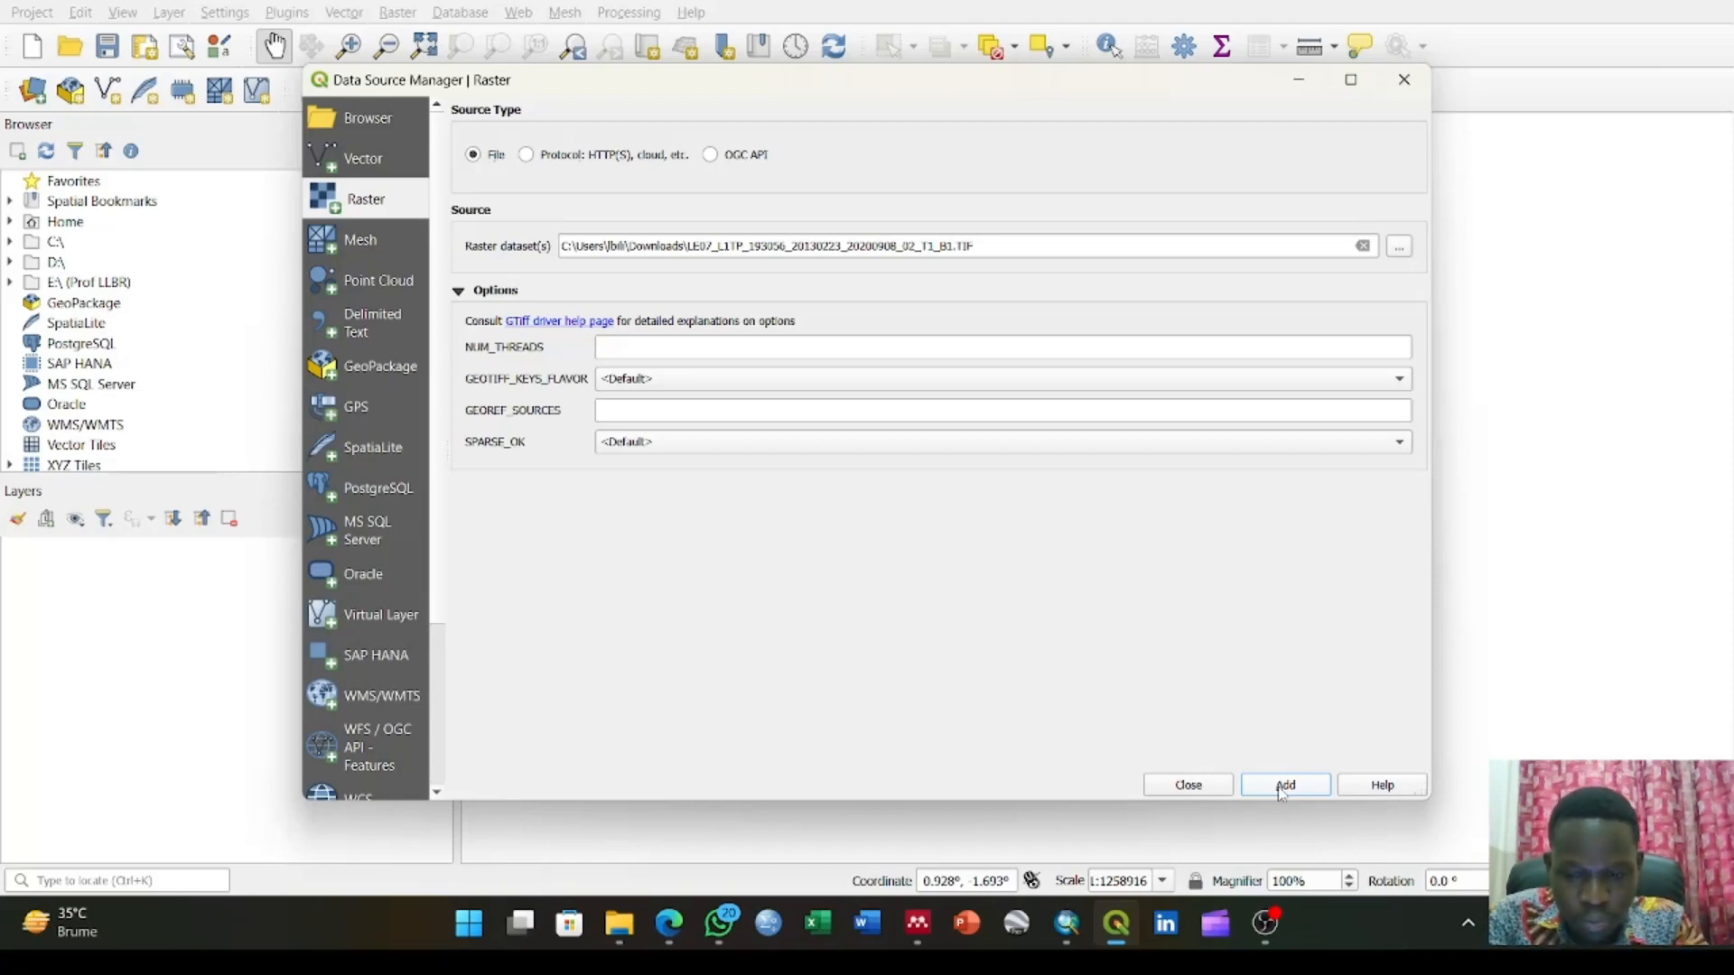
left_click(1283, 788)
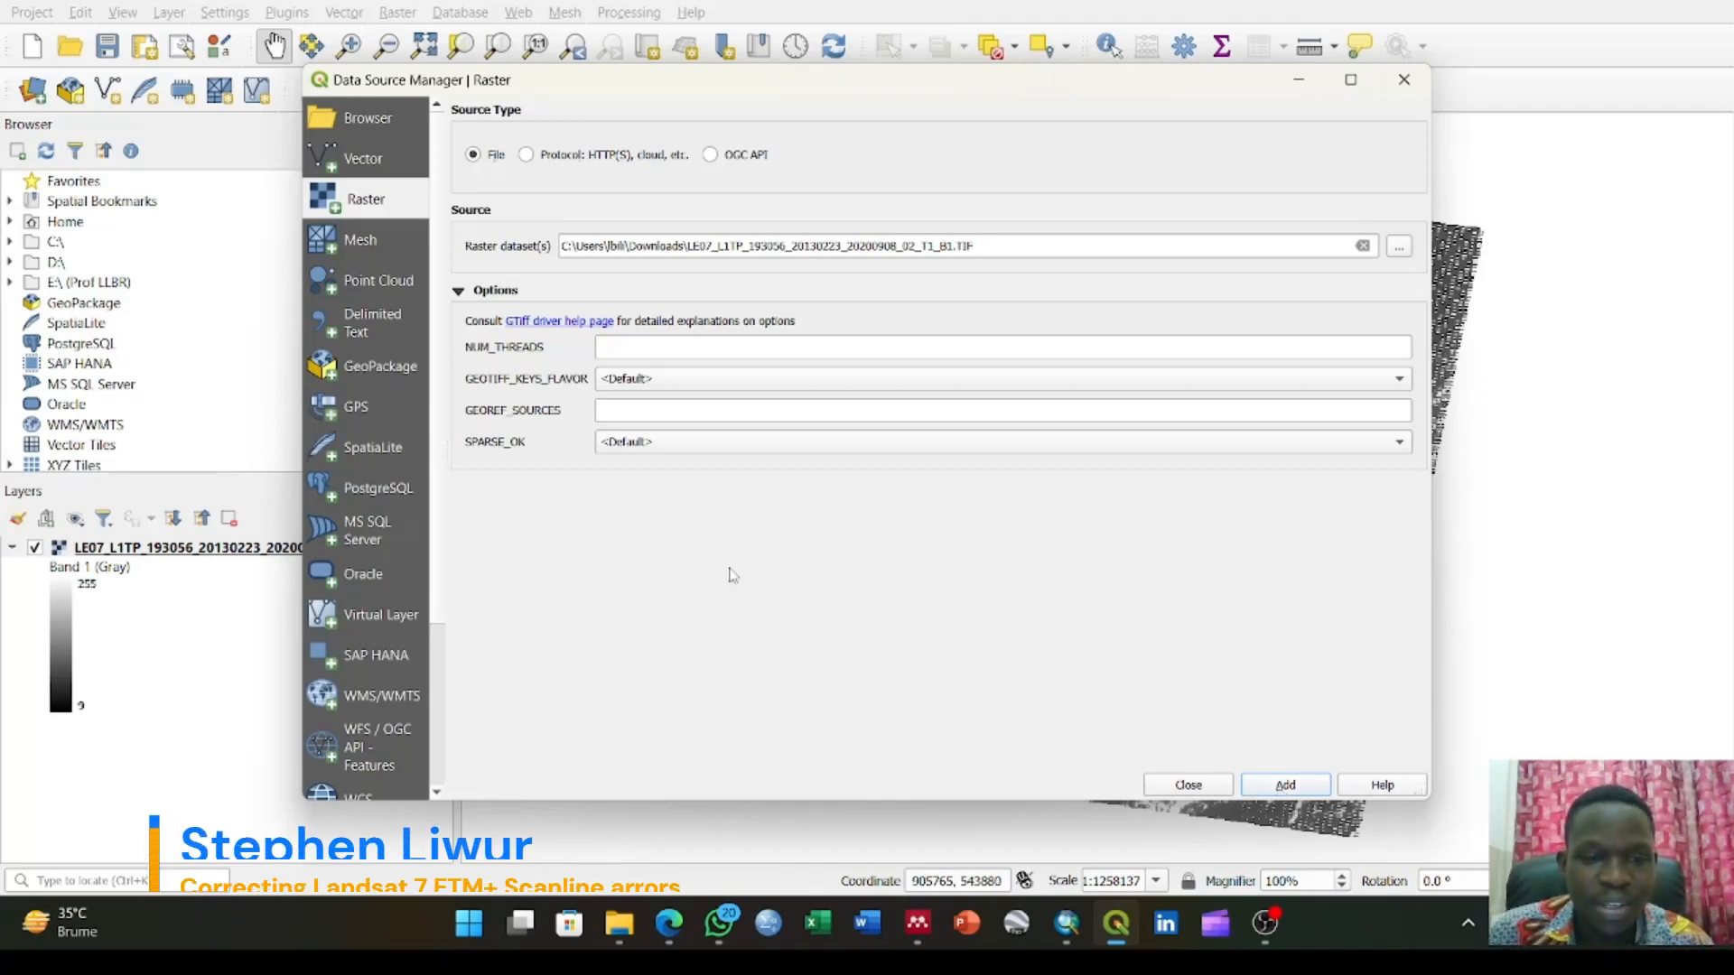
Add the gap mask LE07_L1TP_193056_20130223_20200908_02_T1_GM_B1.TIF as a raster layer and close the Data Source Manager
left_click(1363, 245)
left_click(1398, 247)
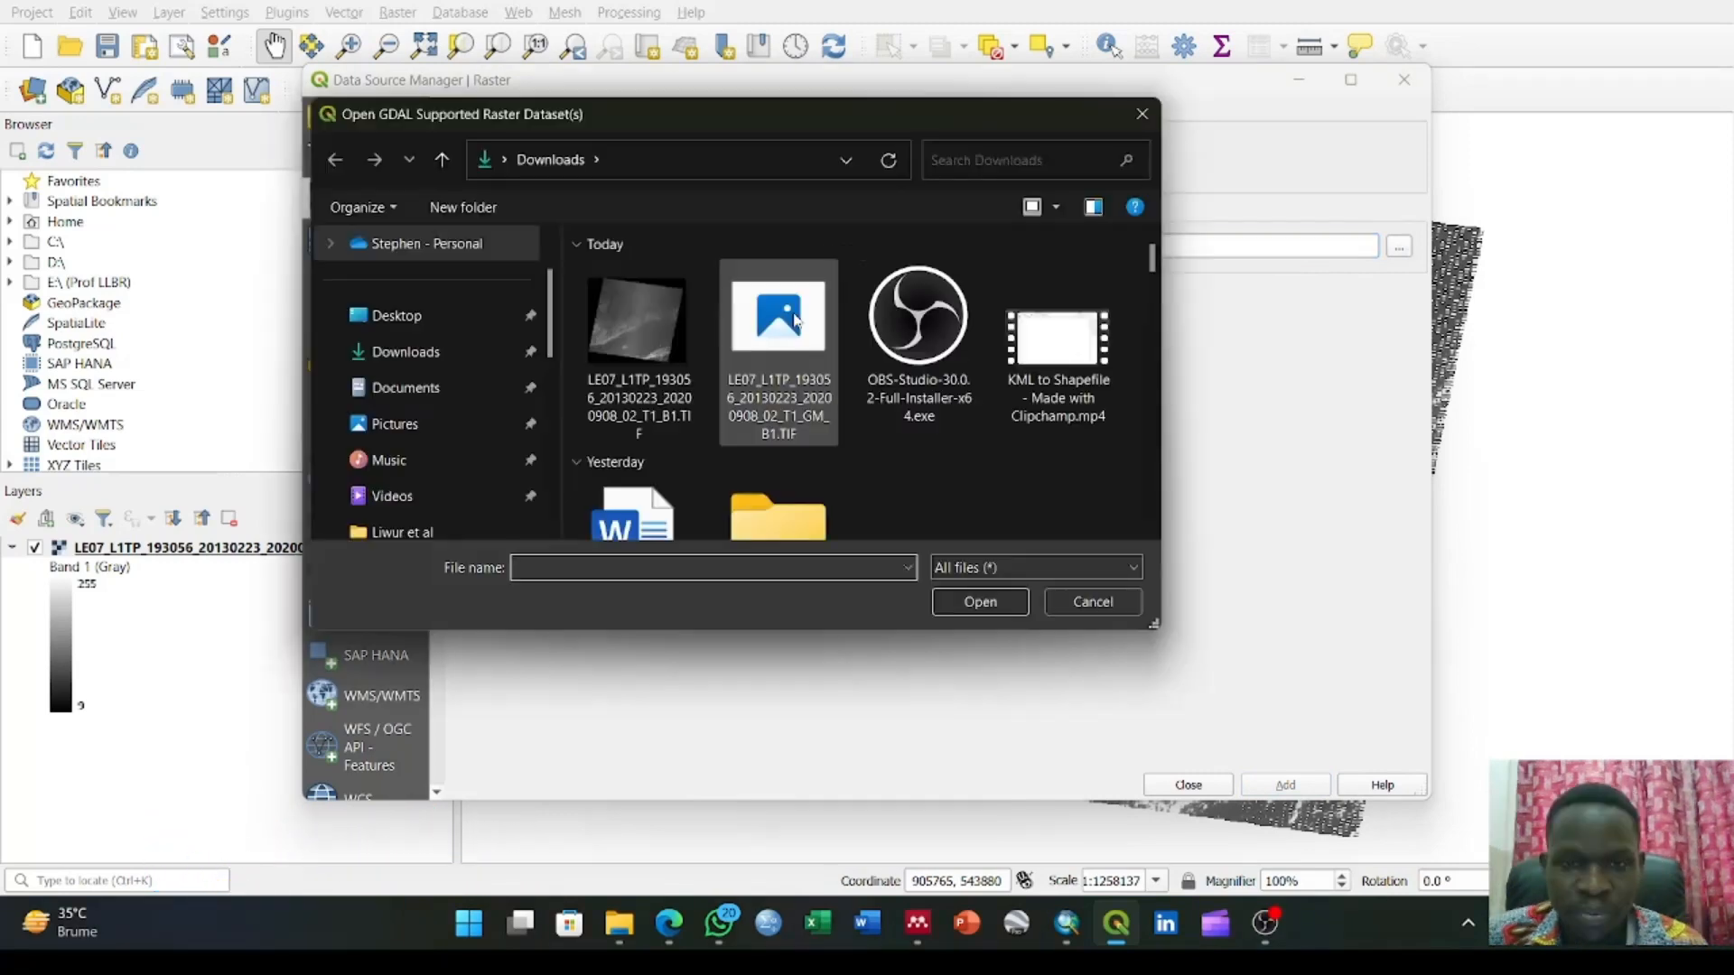
left_click(750, 352)
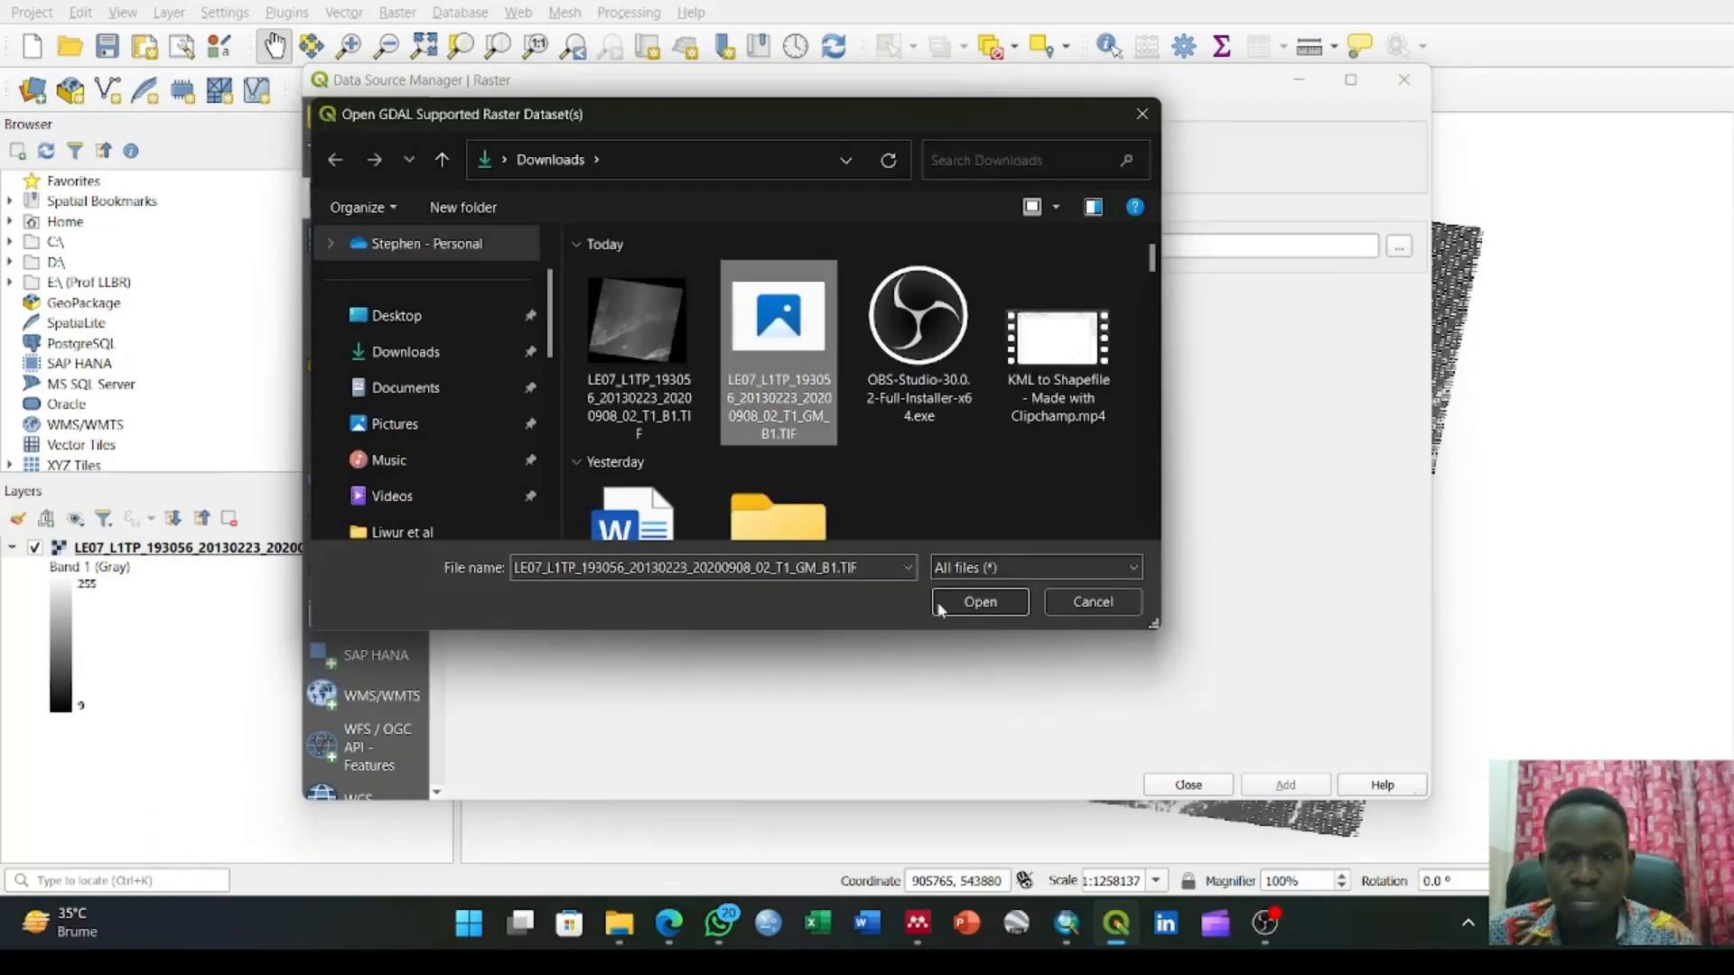
left_click(941, 600)
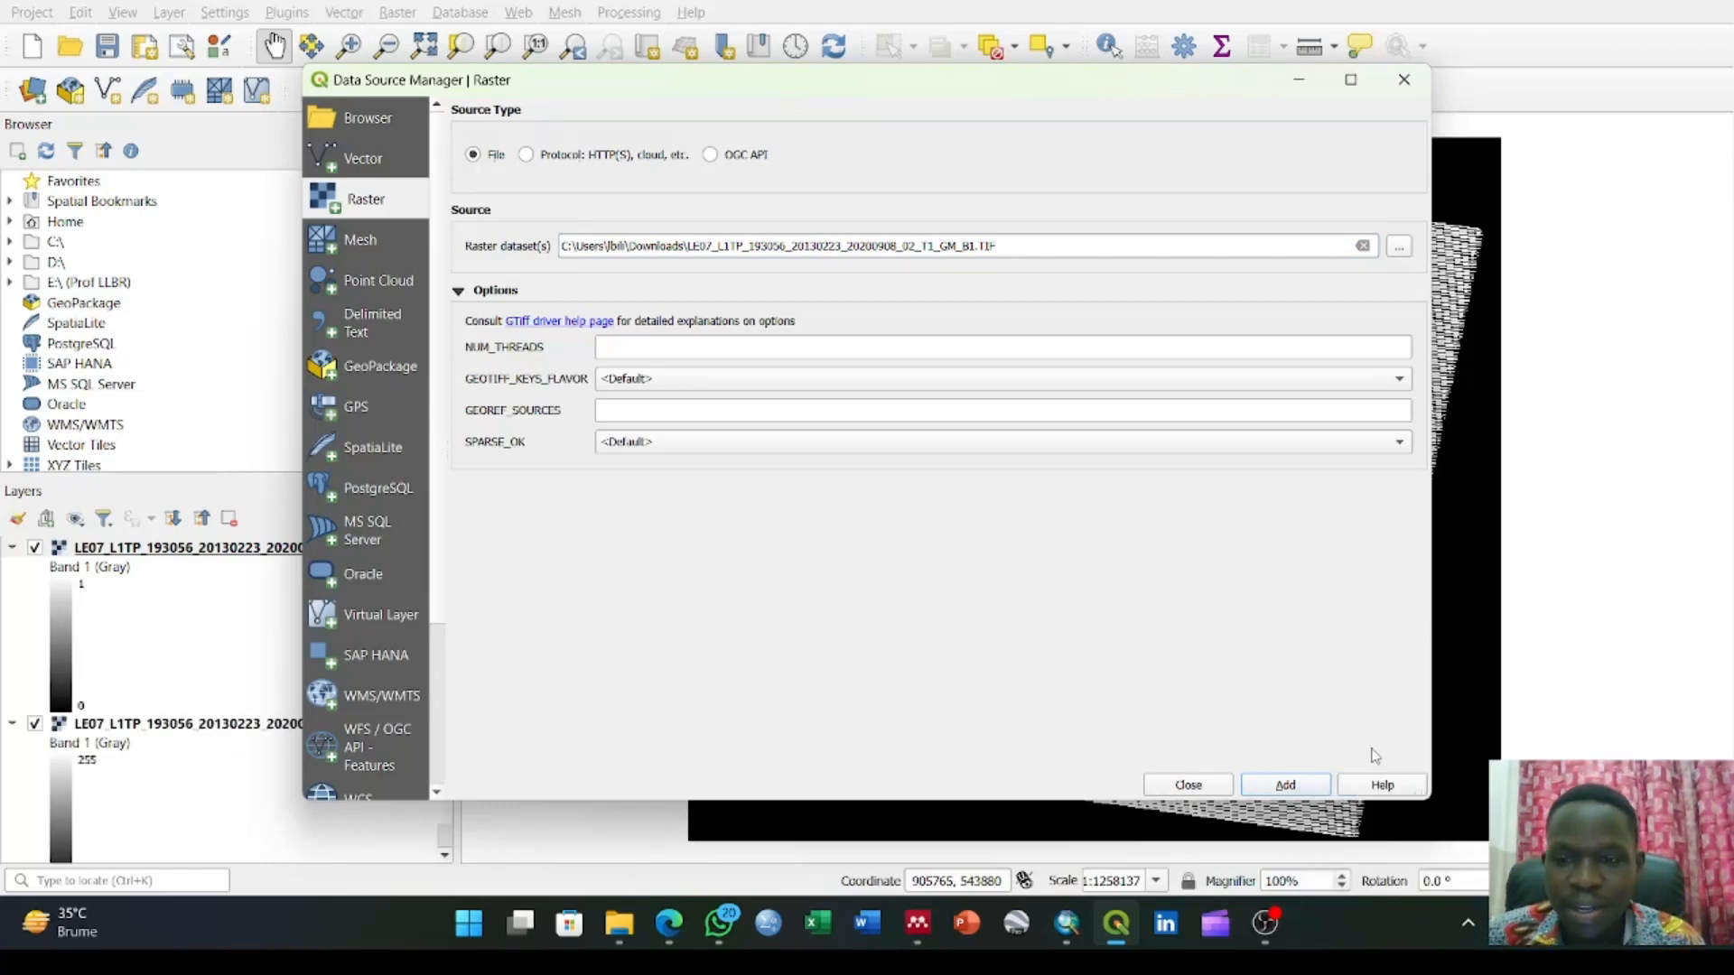
left_click(1187, 785)
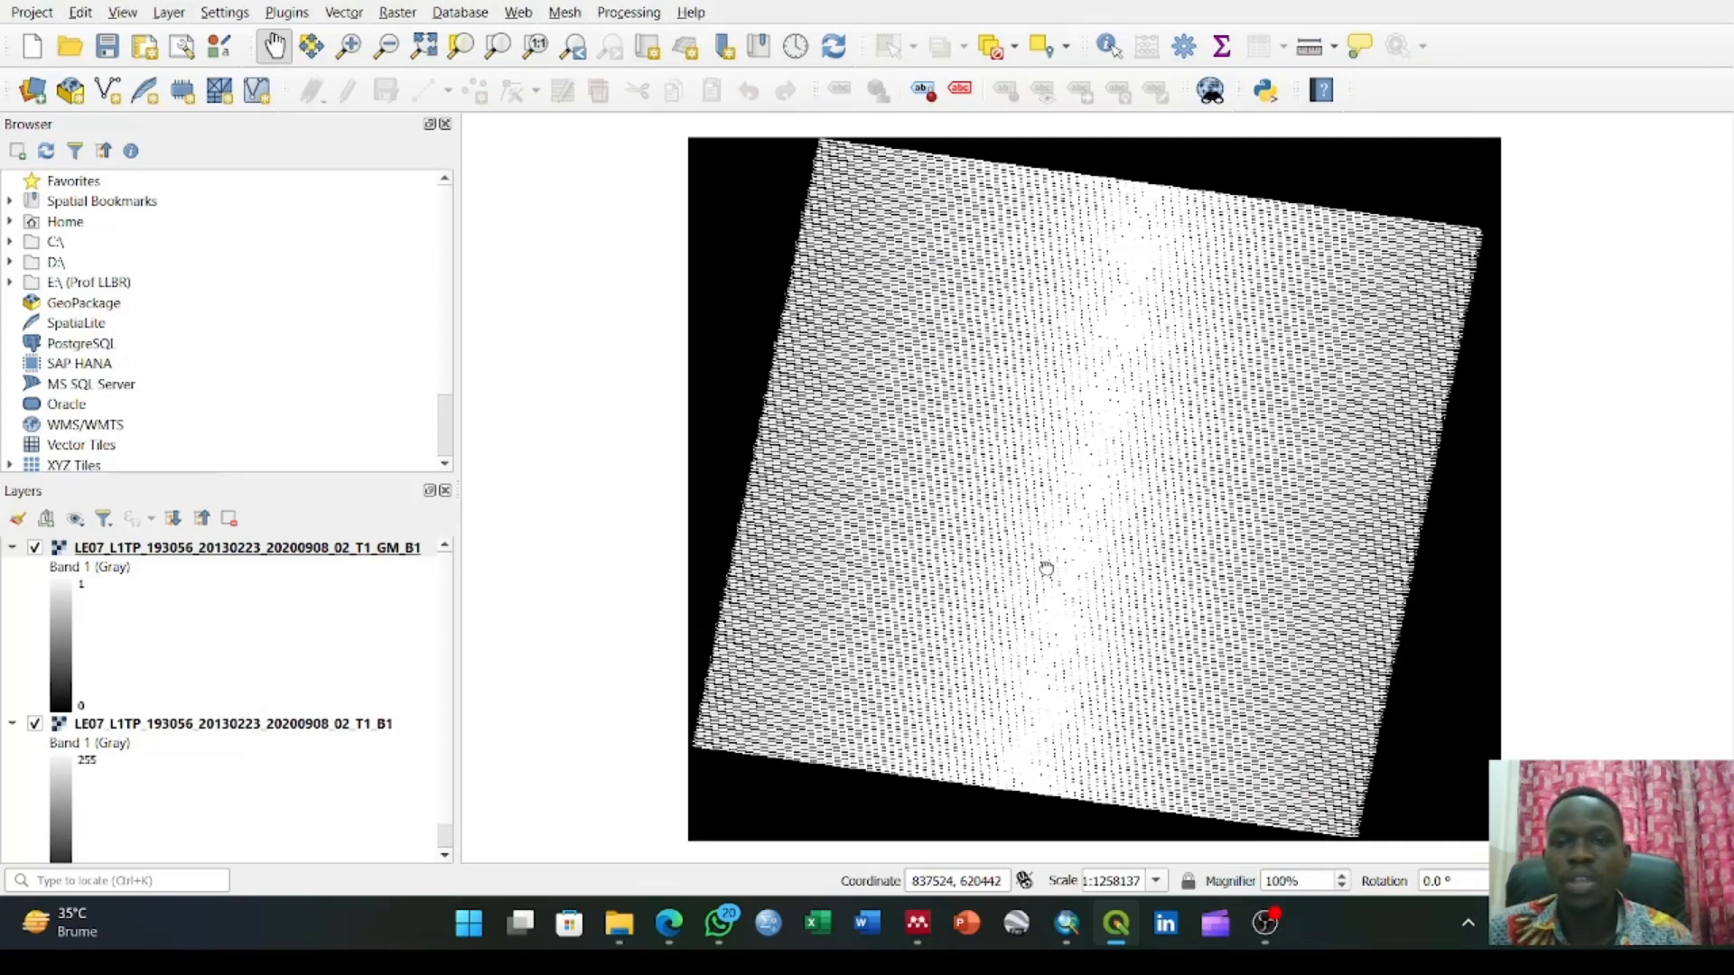
Examine the black scan line gaps in the GM_B1 gap mask layer close up across the scene
left_click_drag(1102, 578, 984, 601)
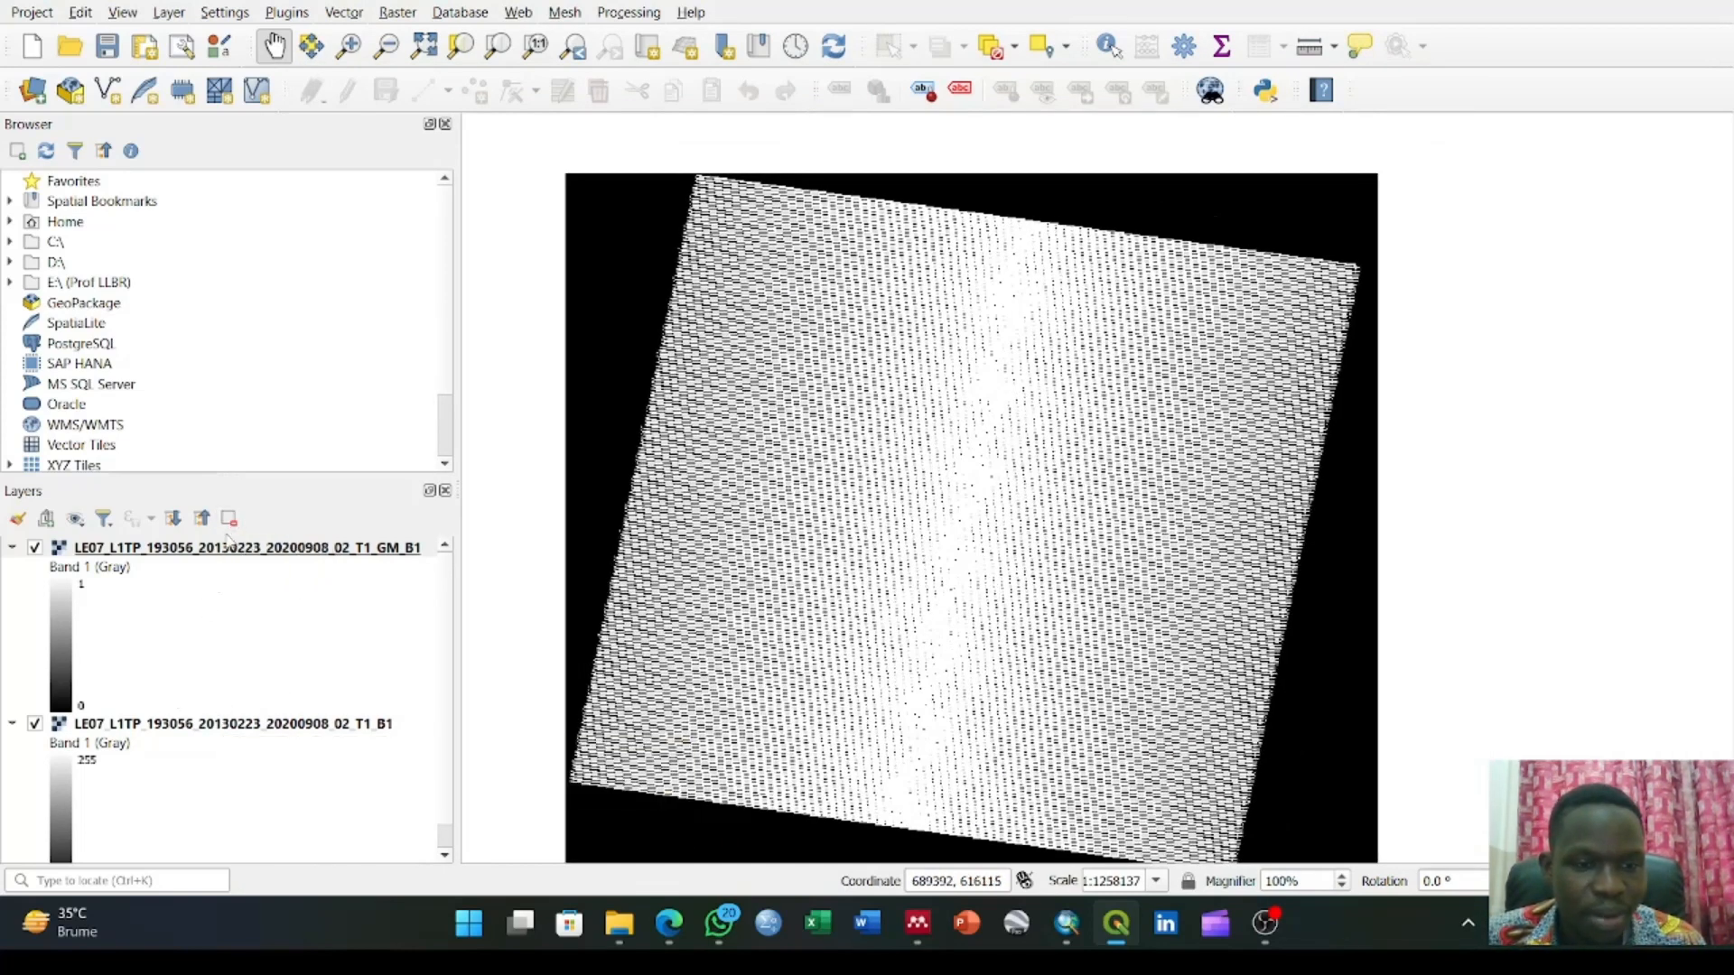
left_click_drag(739, 543, 860, 549)
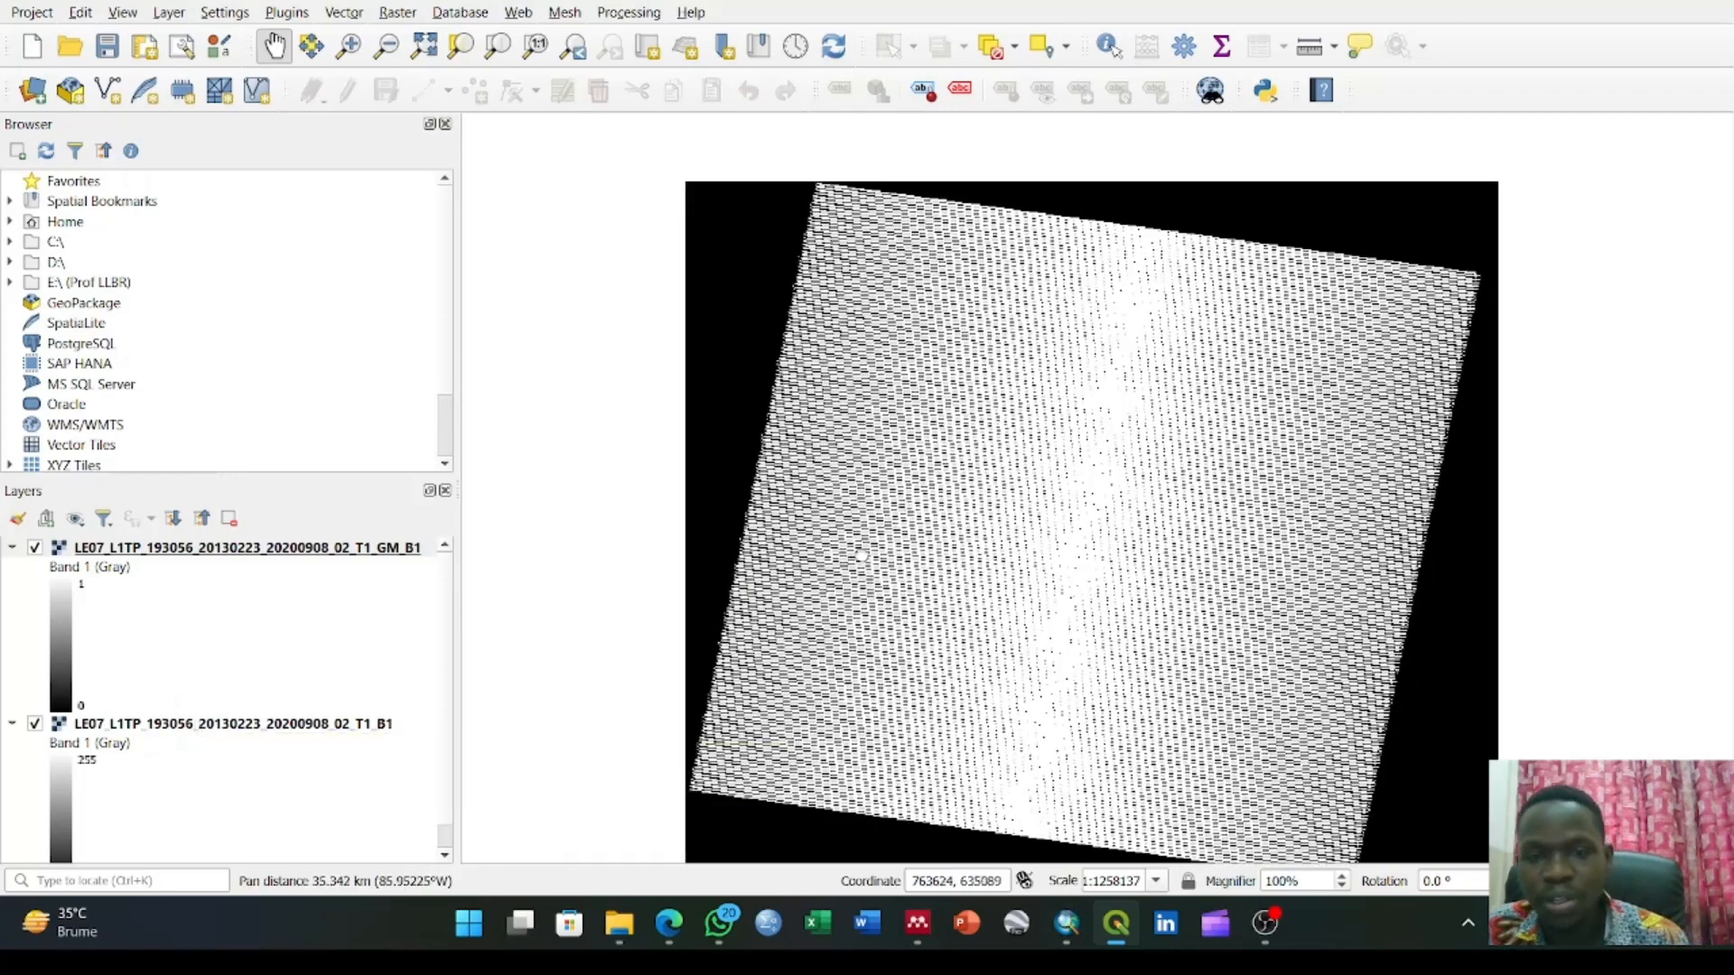
scroll(906, 458, "down", 5)
scroll(907, 458, "up", 10)
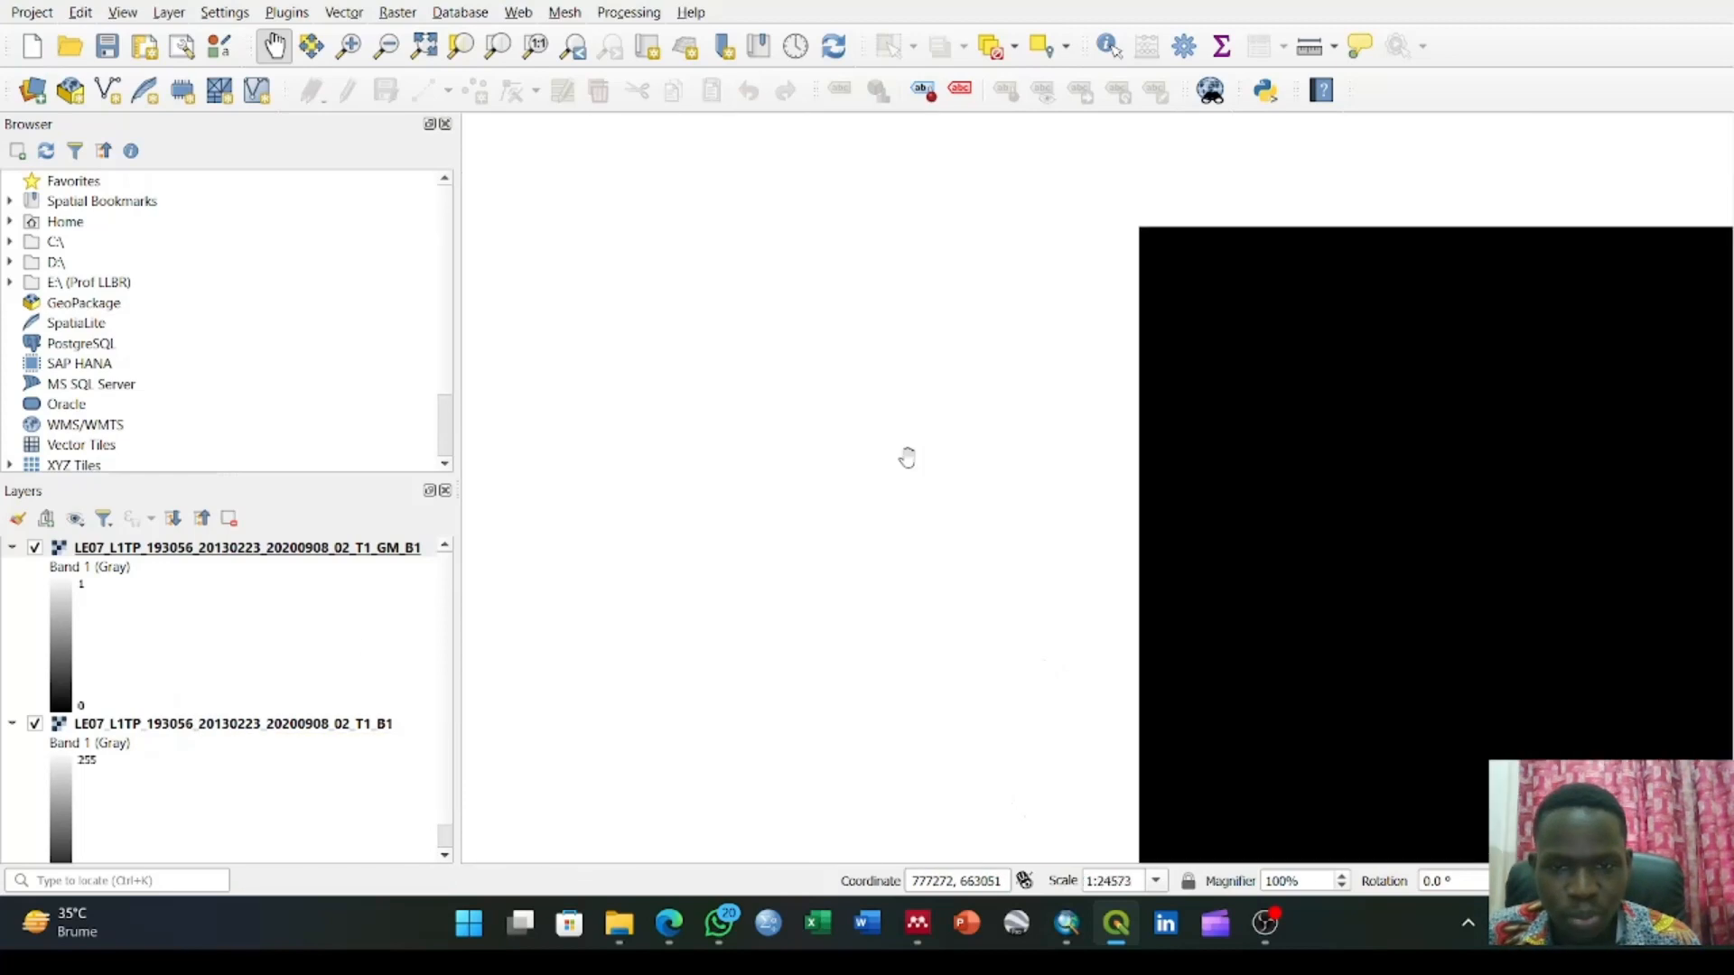
left_click_drag(874, 421, 875, 383)
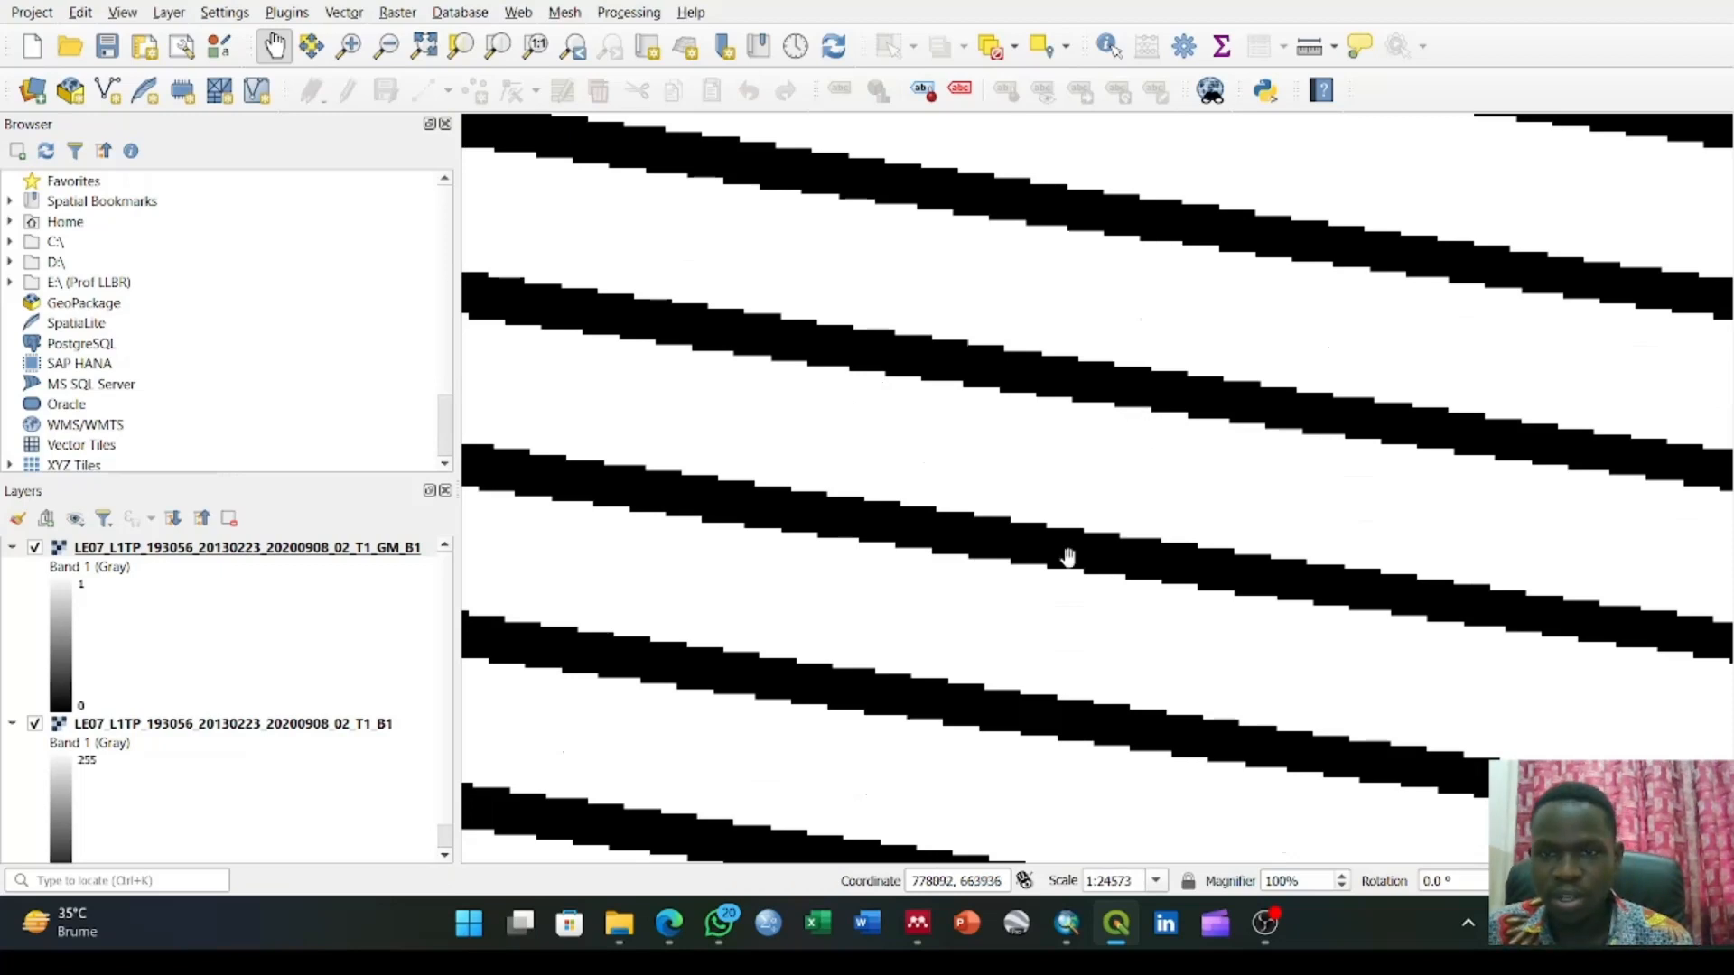
left_click_drag(994, 668, 1045, 449)
left_click_drag(1054, 624, 1107, 456)
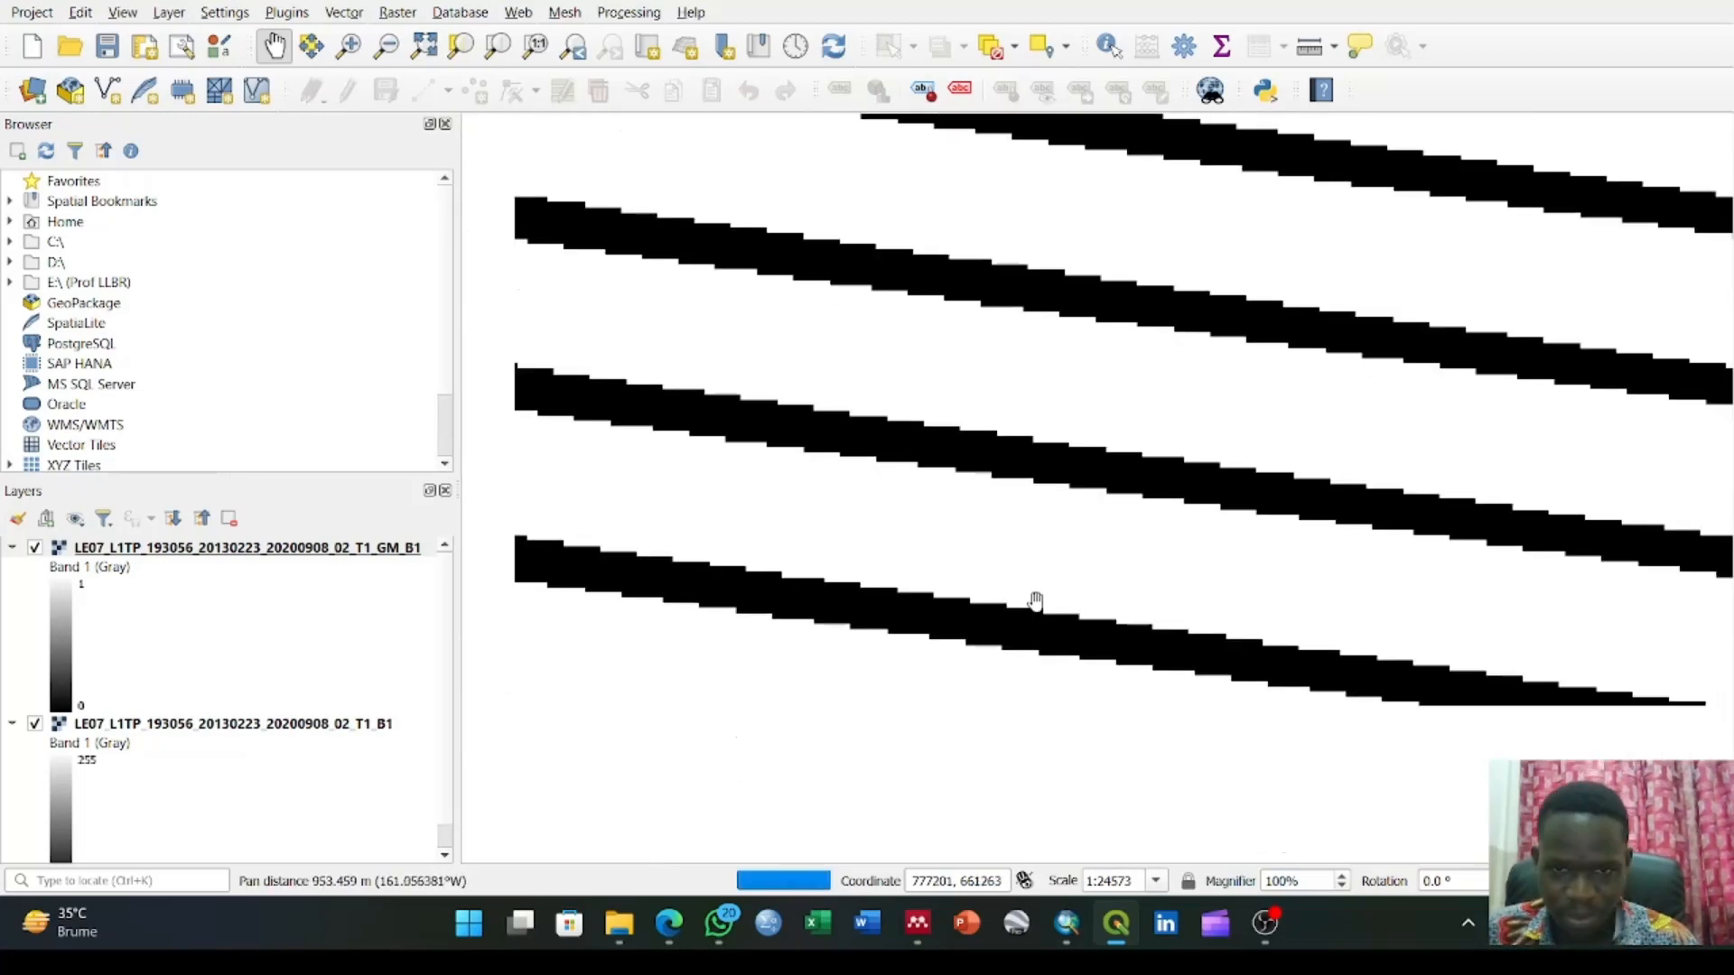
left_click_drag(1019, 714, 1057, 521)
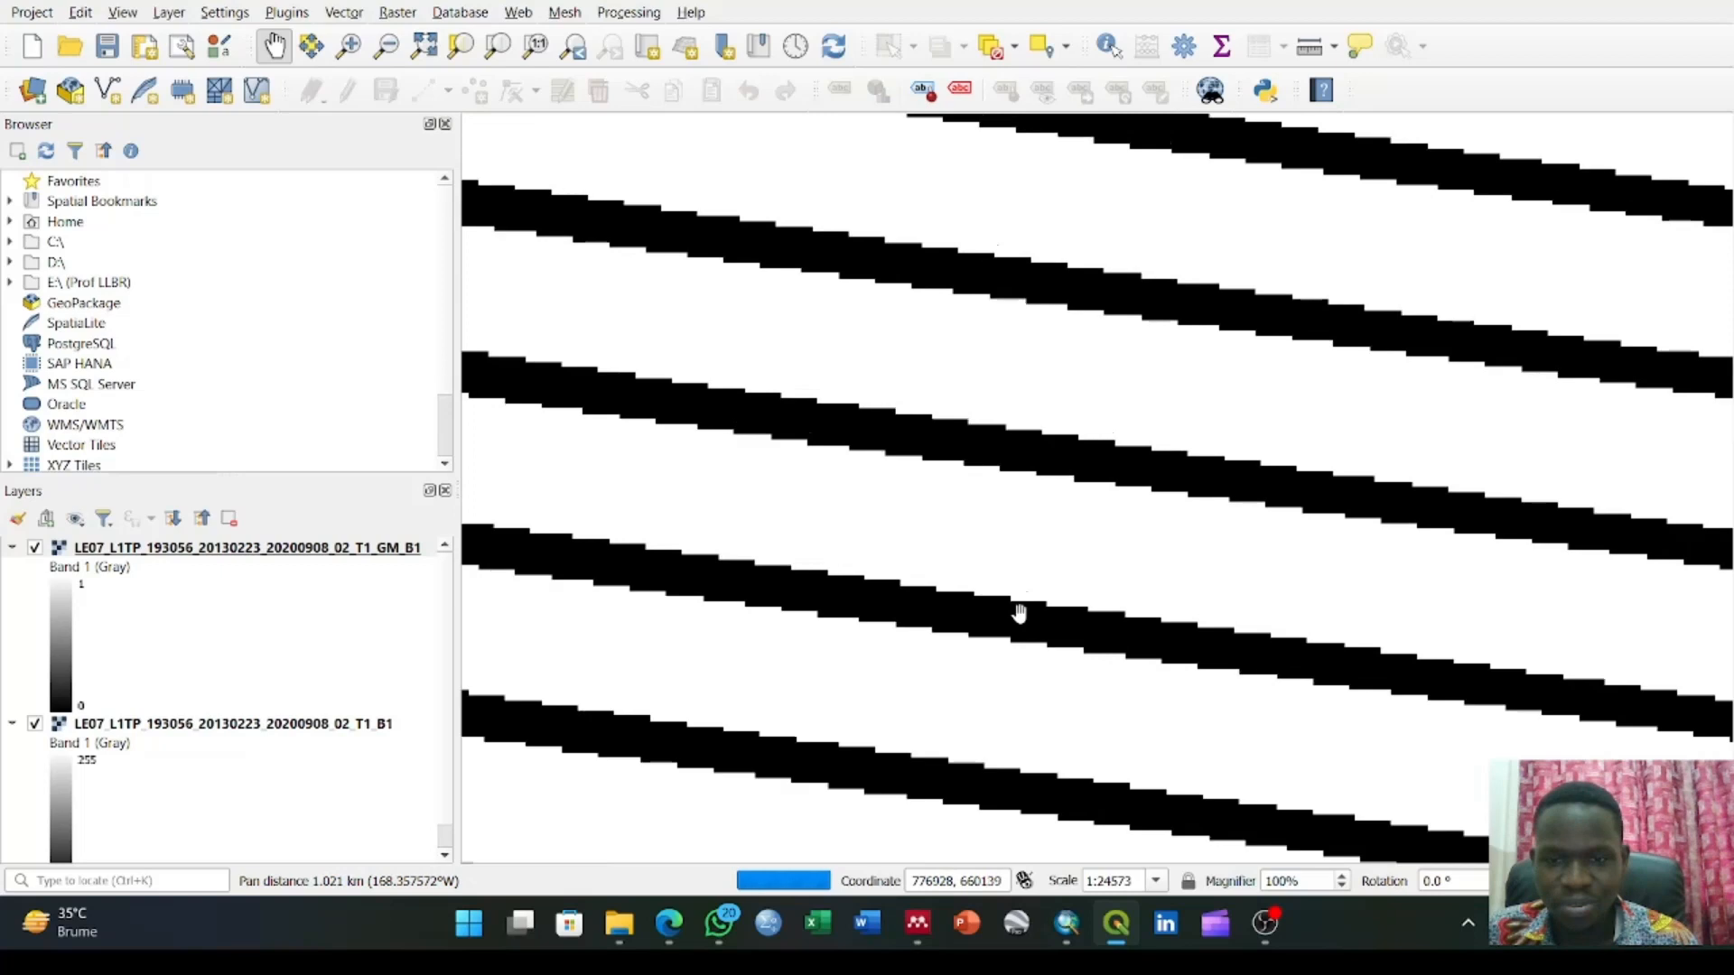
left_click_drag(1017, 611, 958, 447)
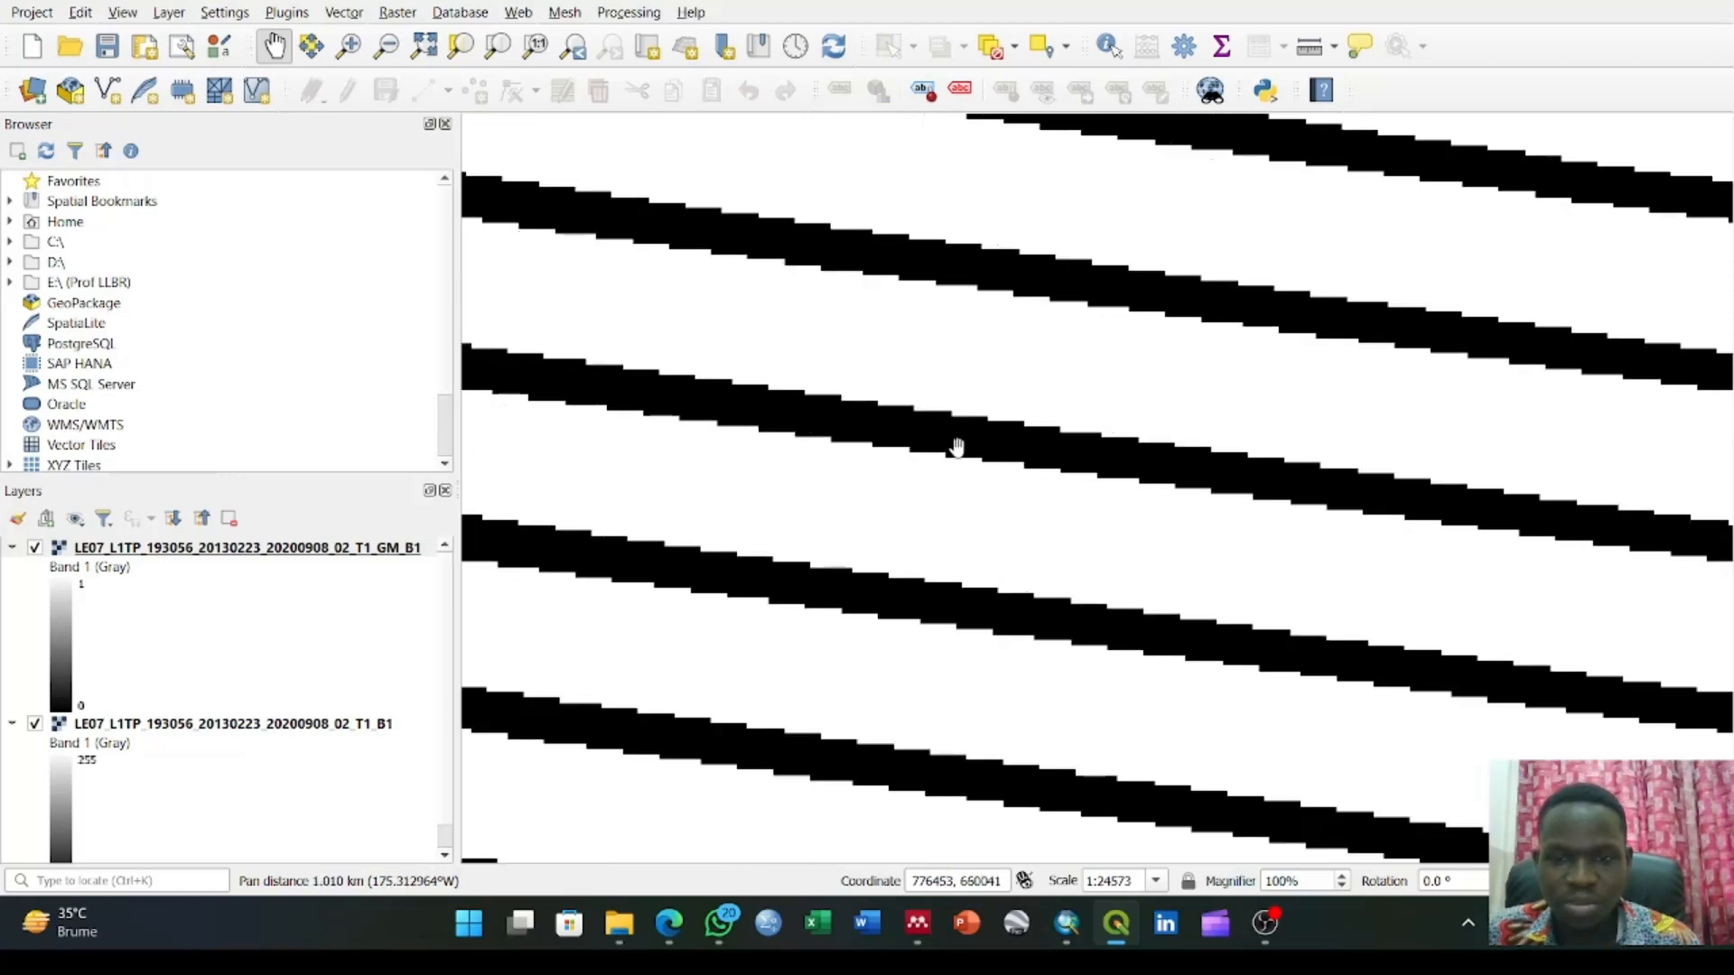
left_click_drag(864, 740, 908, 599)
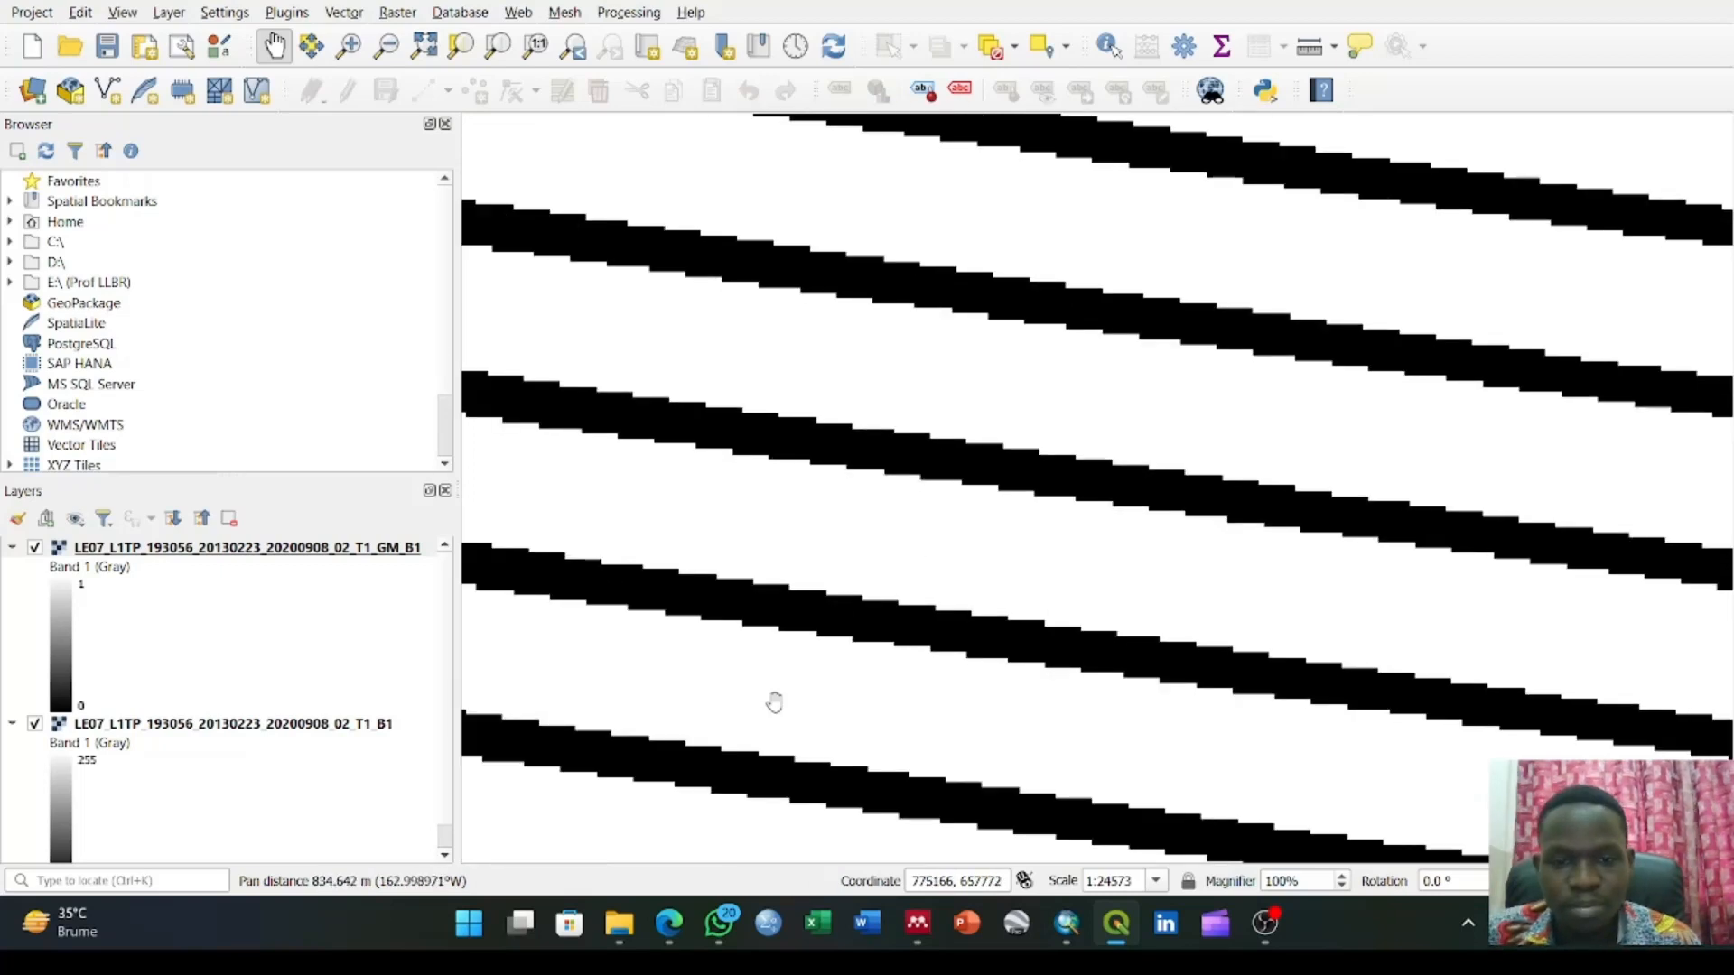
left_click_drag(774, 702, 875, 472)
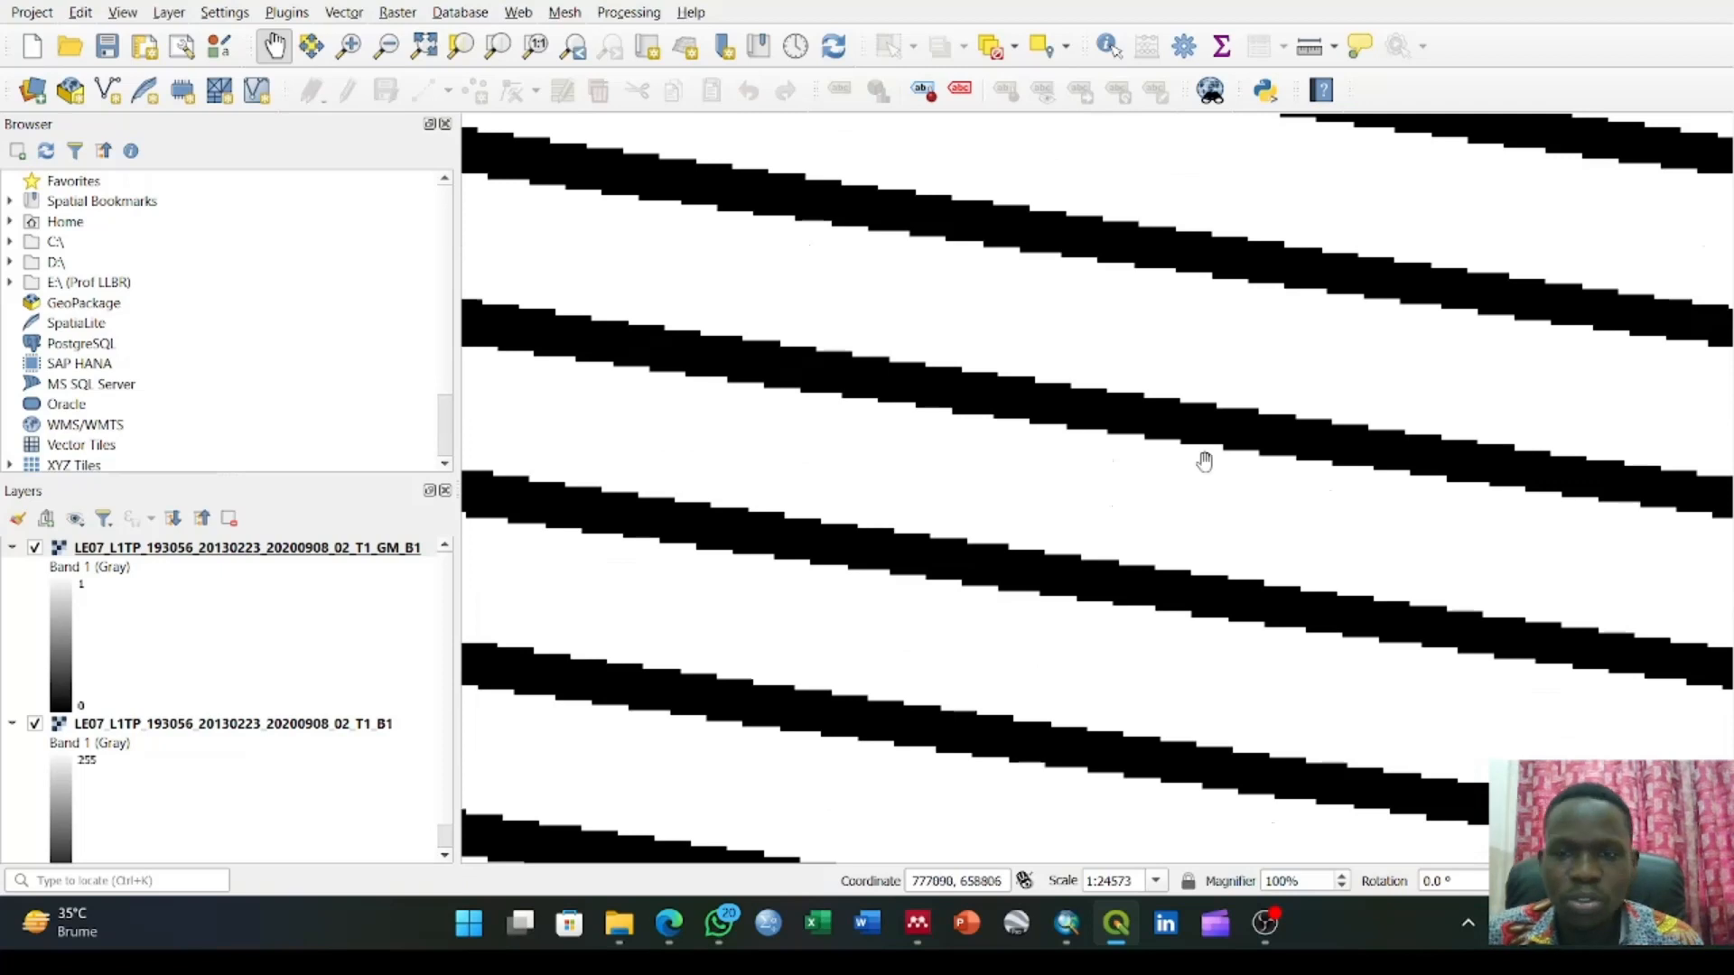
scroll(1147, 304, "up", 3)
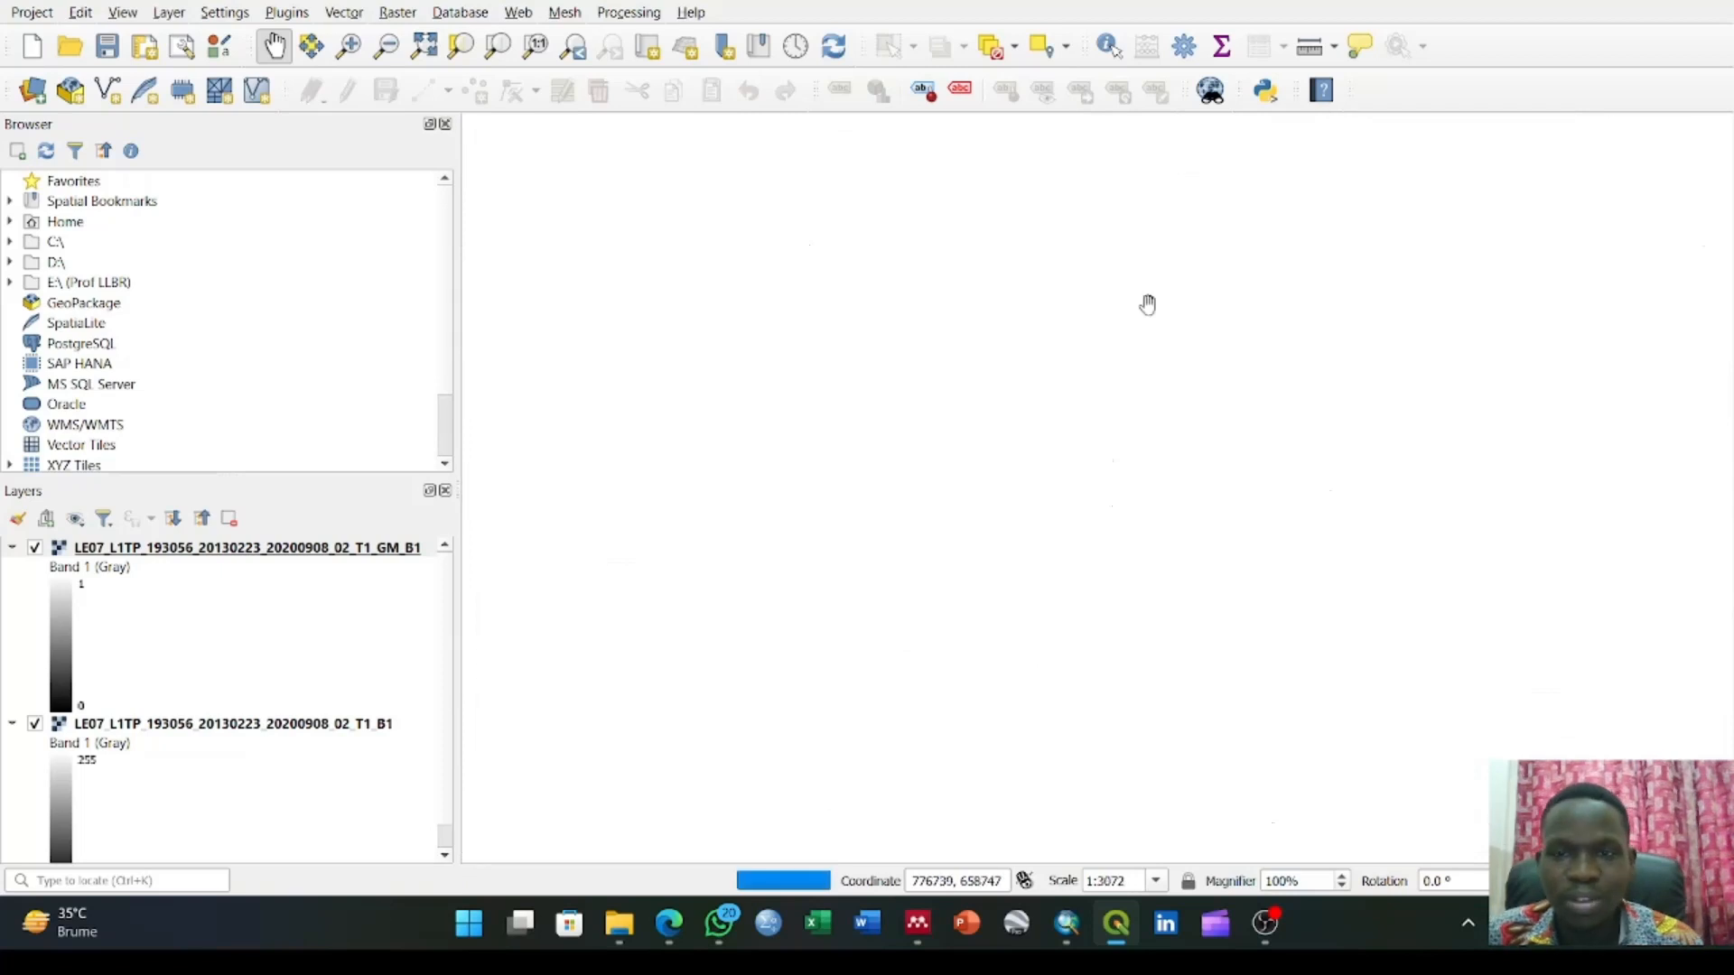
Open the Fill nodata raster analysis tool and choose LE07_L1TP_193056_20130223_20200908_02_T1_B1 as its input layer
right_click(263, 547)
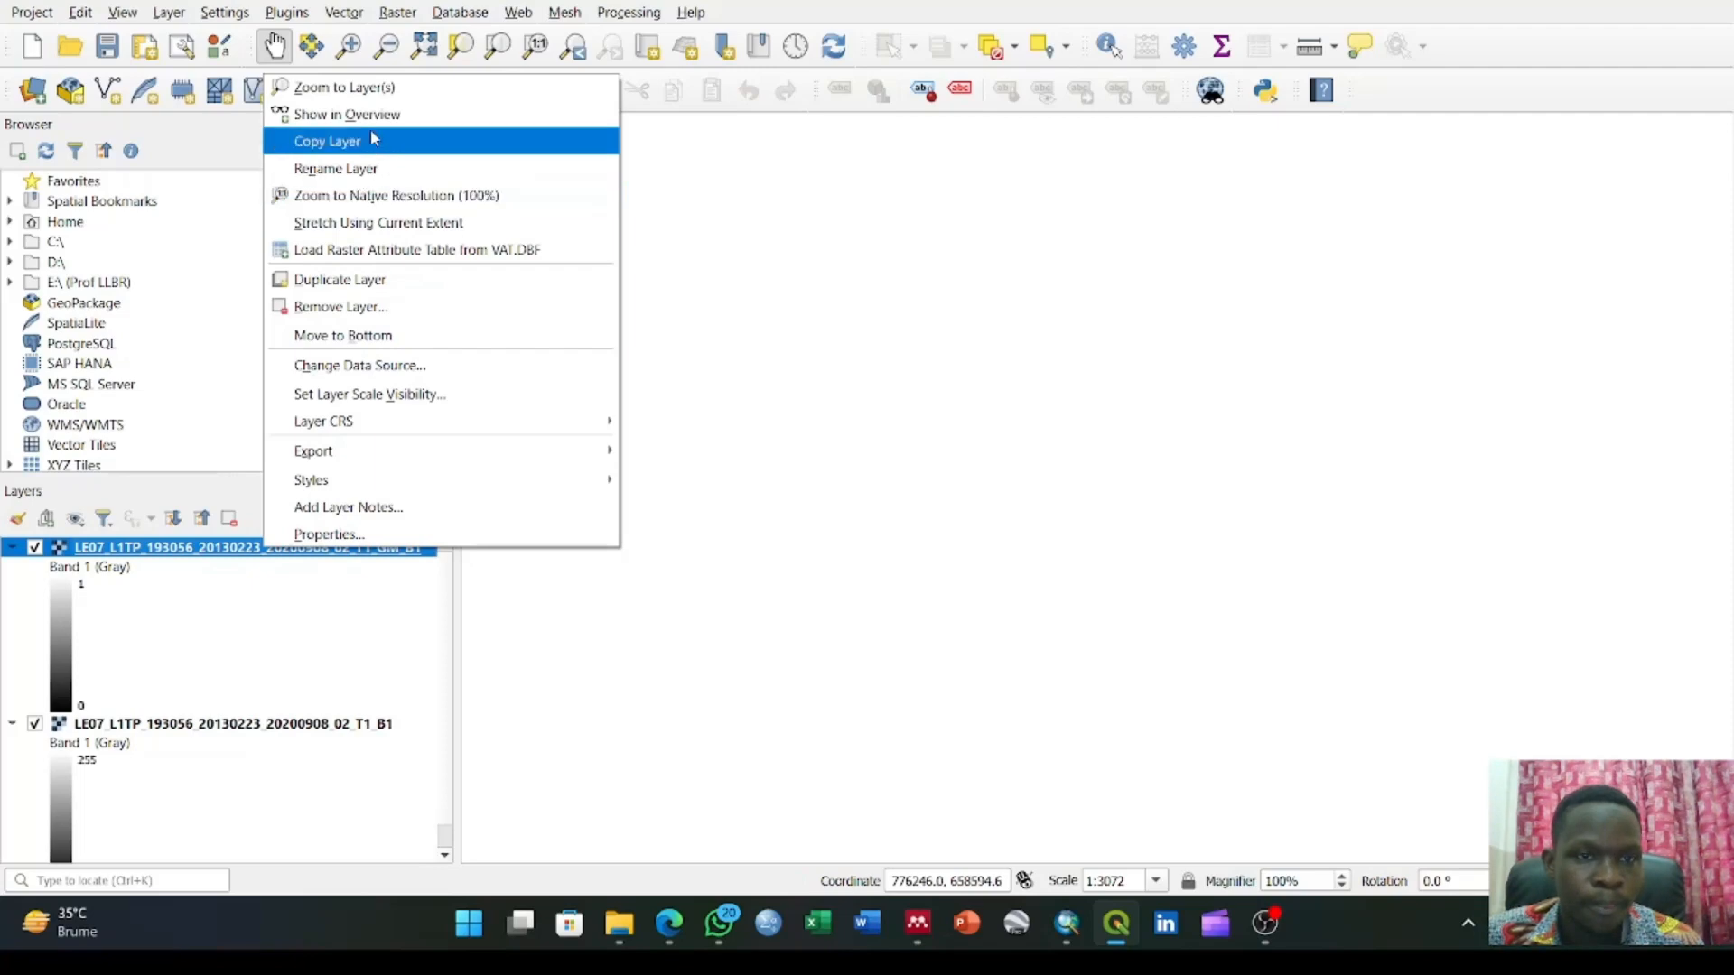
left_click(384, 87)
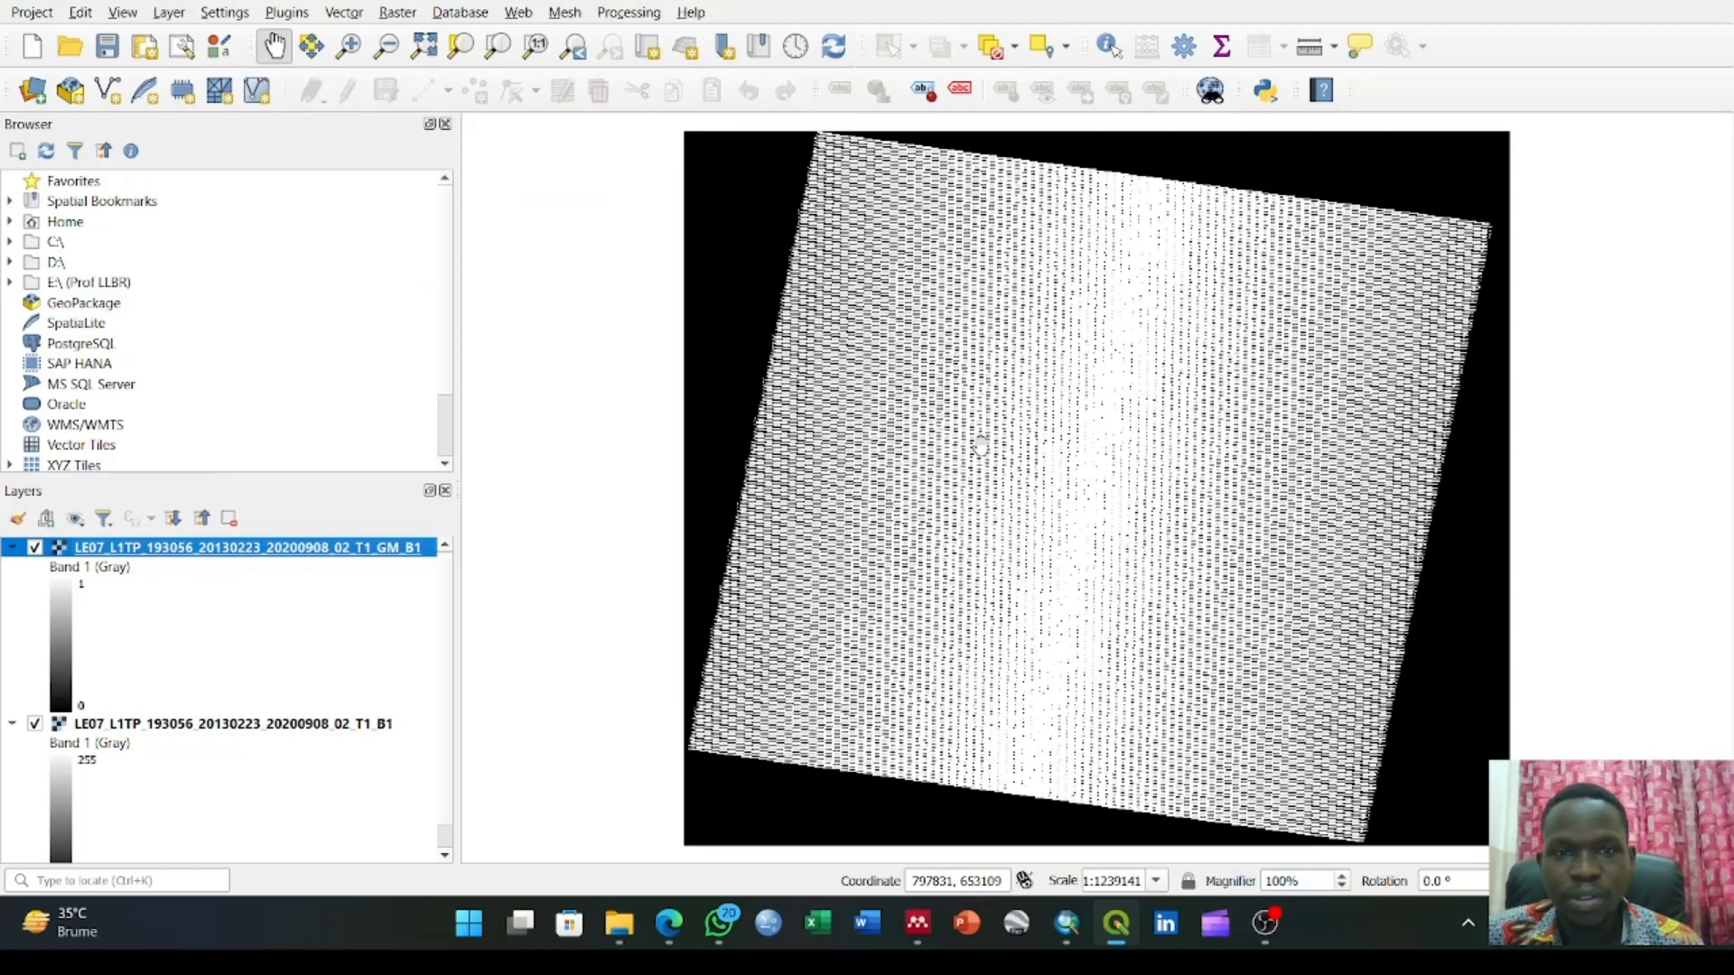
left_click(415, 19)
mouse_move(503, 92)
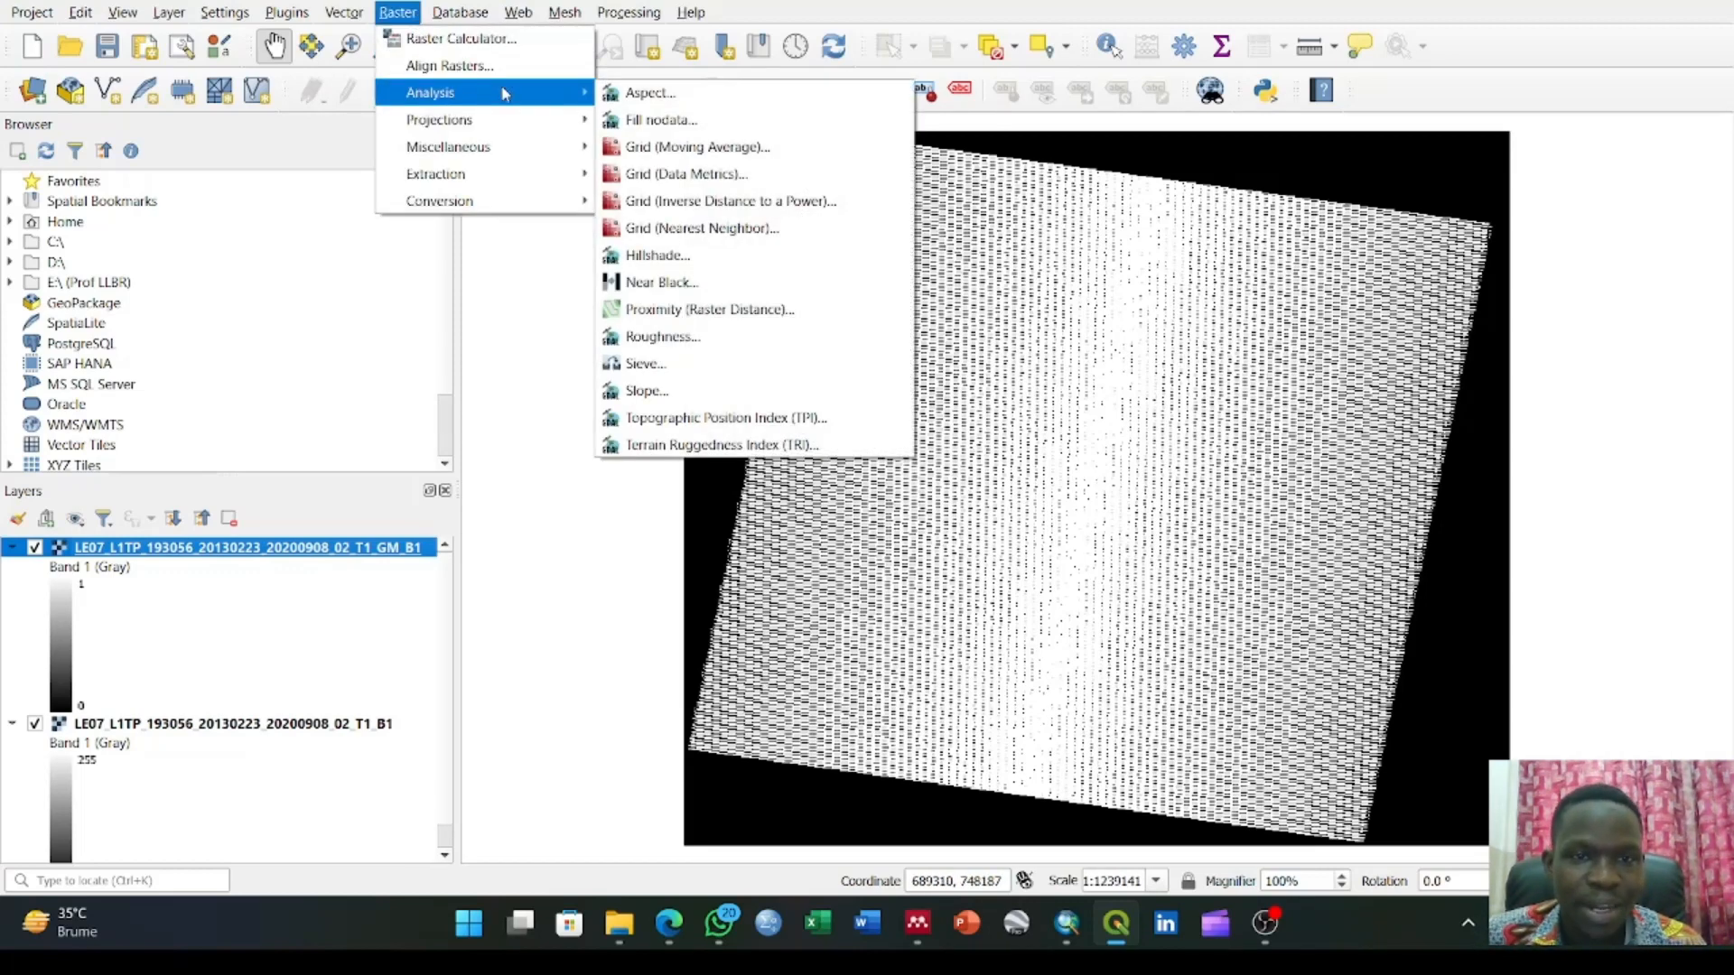
left_click(661, 122)
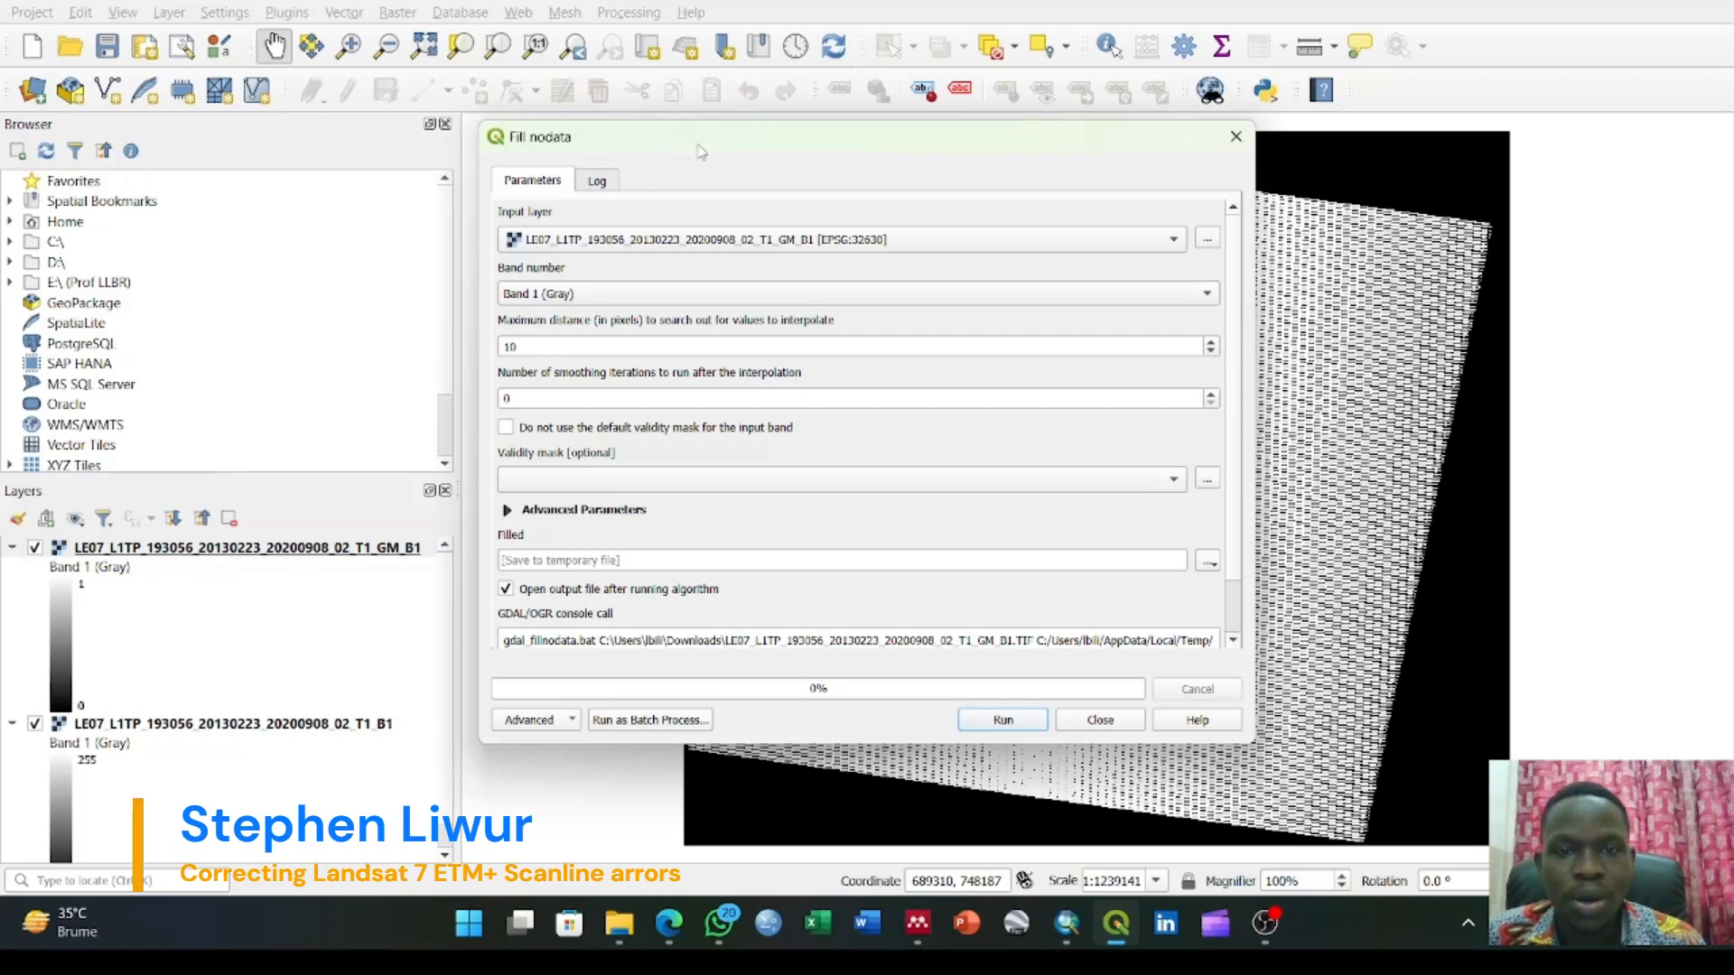
left_click_drag(697, 145, 783, 142)
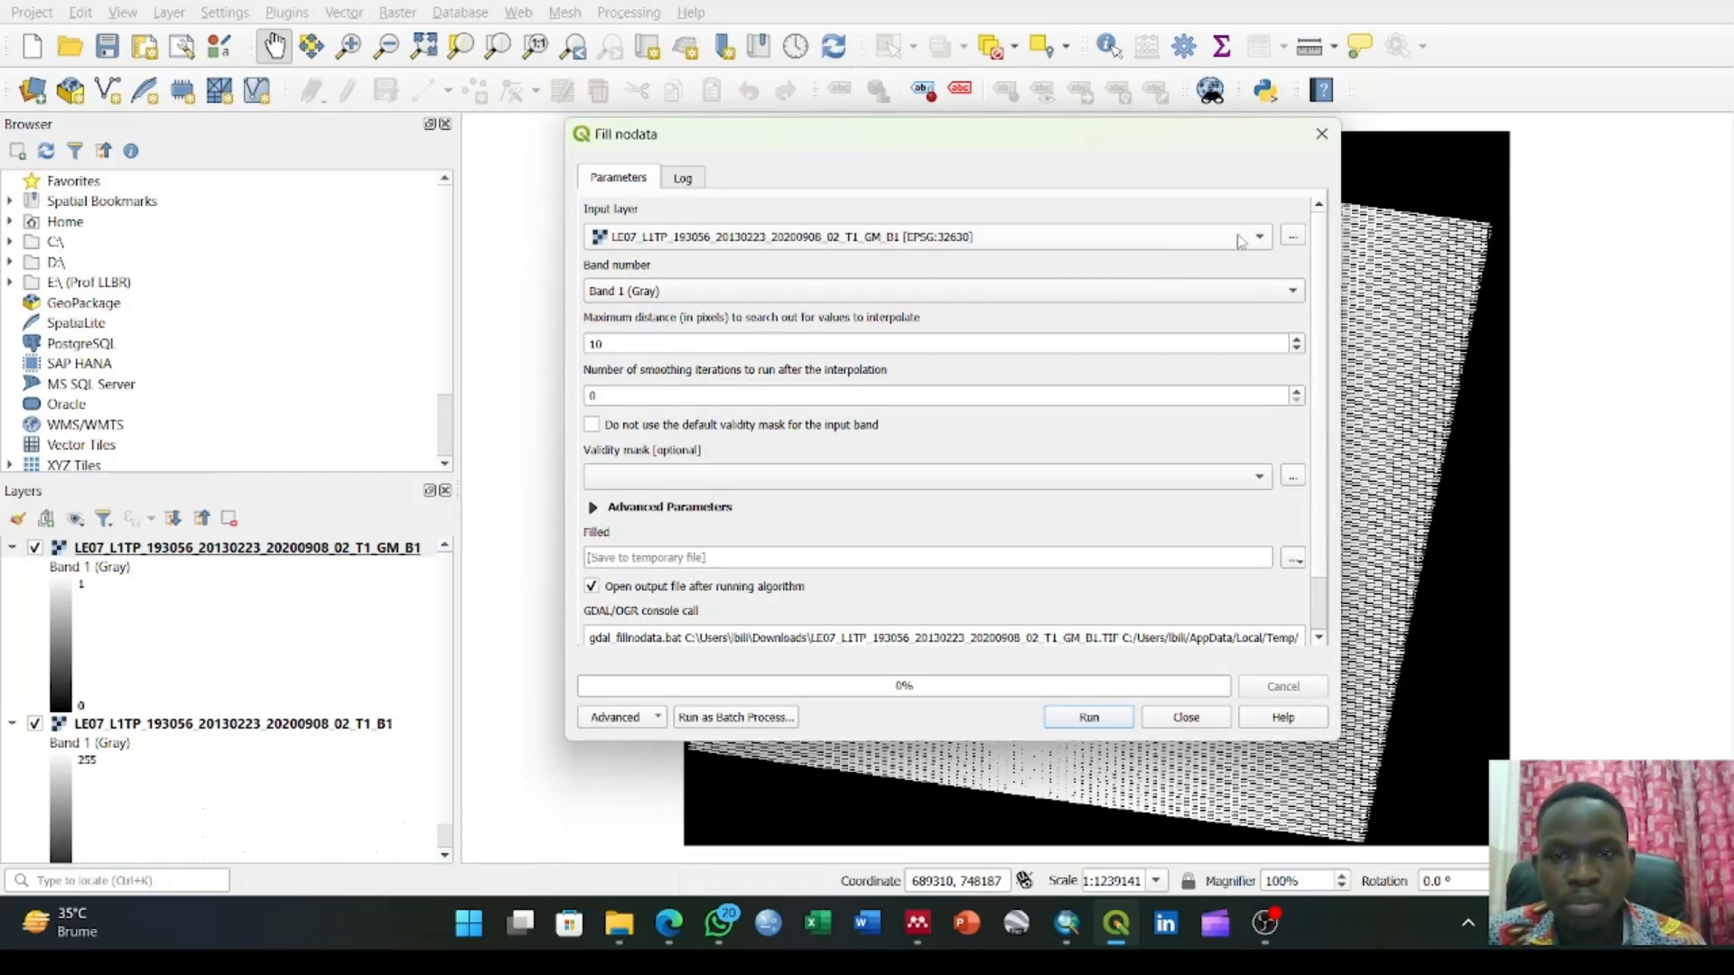
left_click(1183, 238)
left_click(1018, 236)
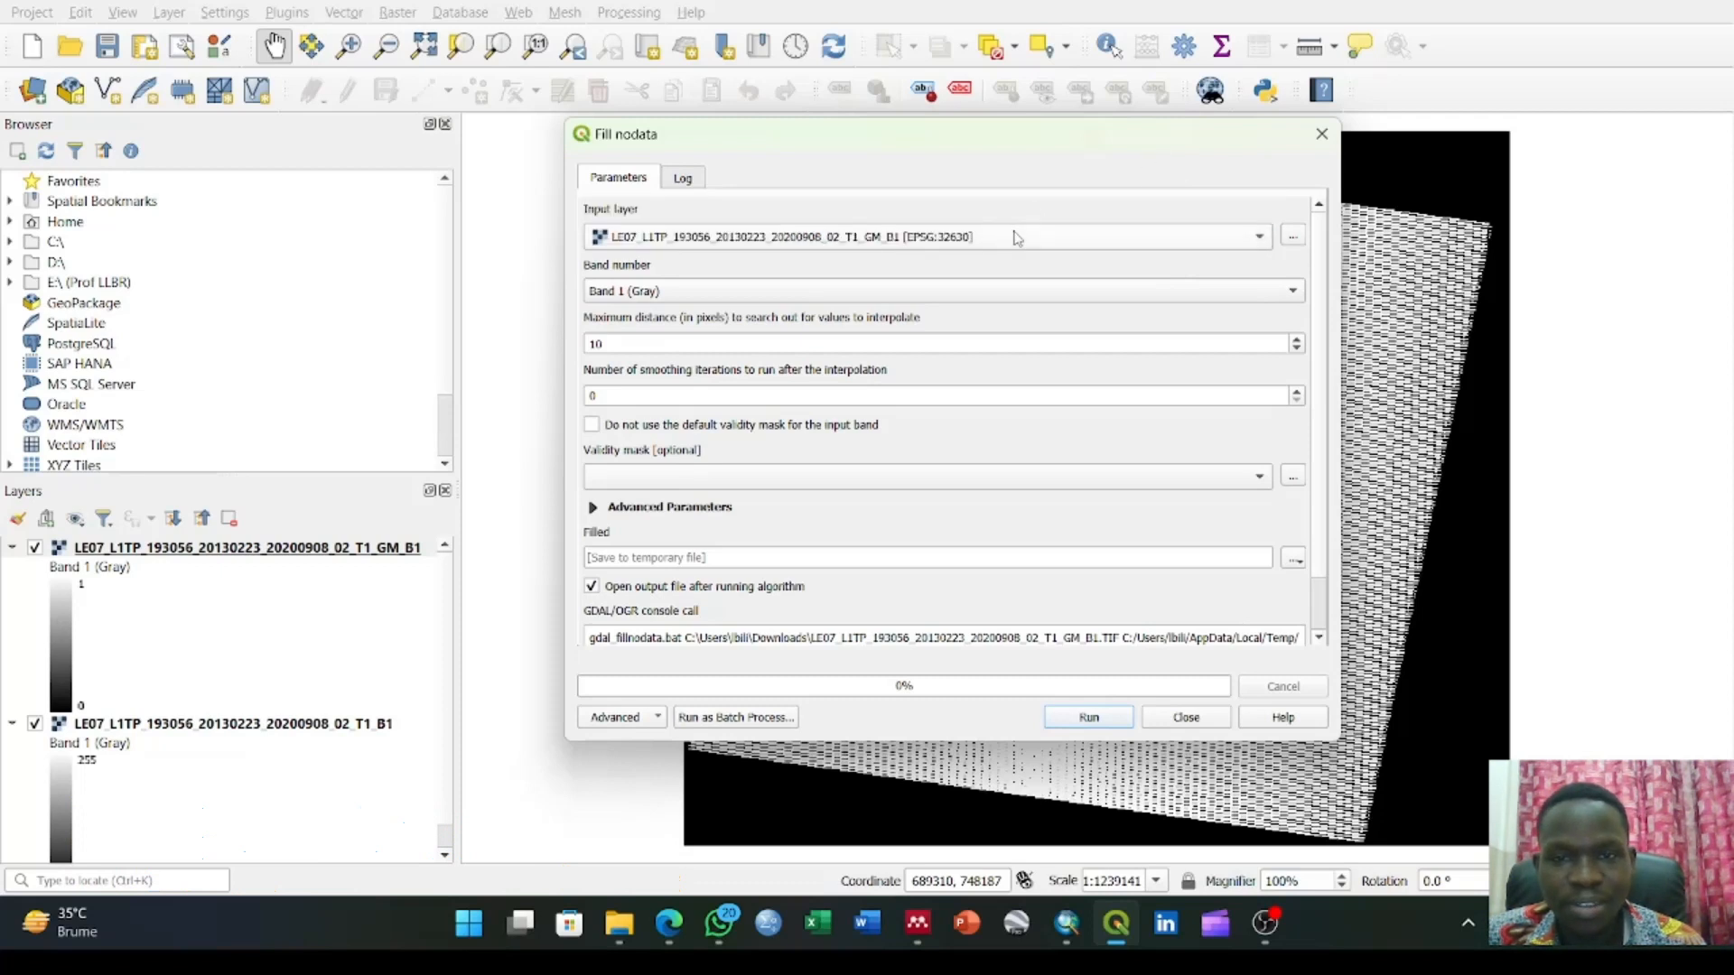
left_click(1258, 237)
left_click(945, 214)
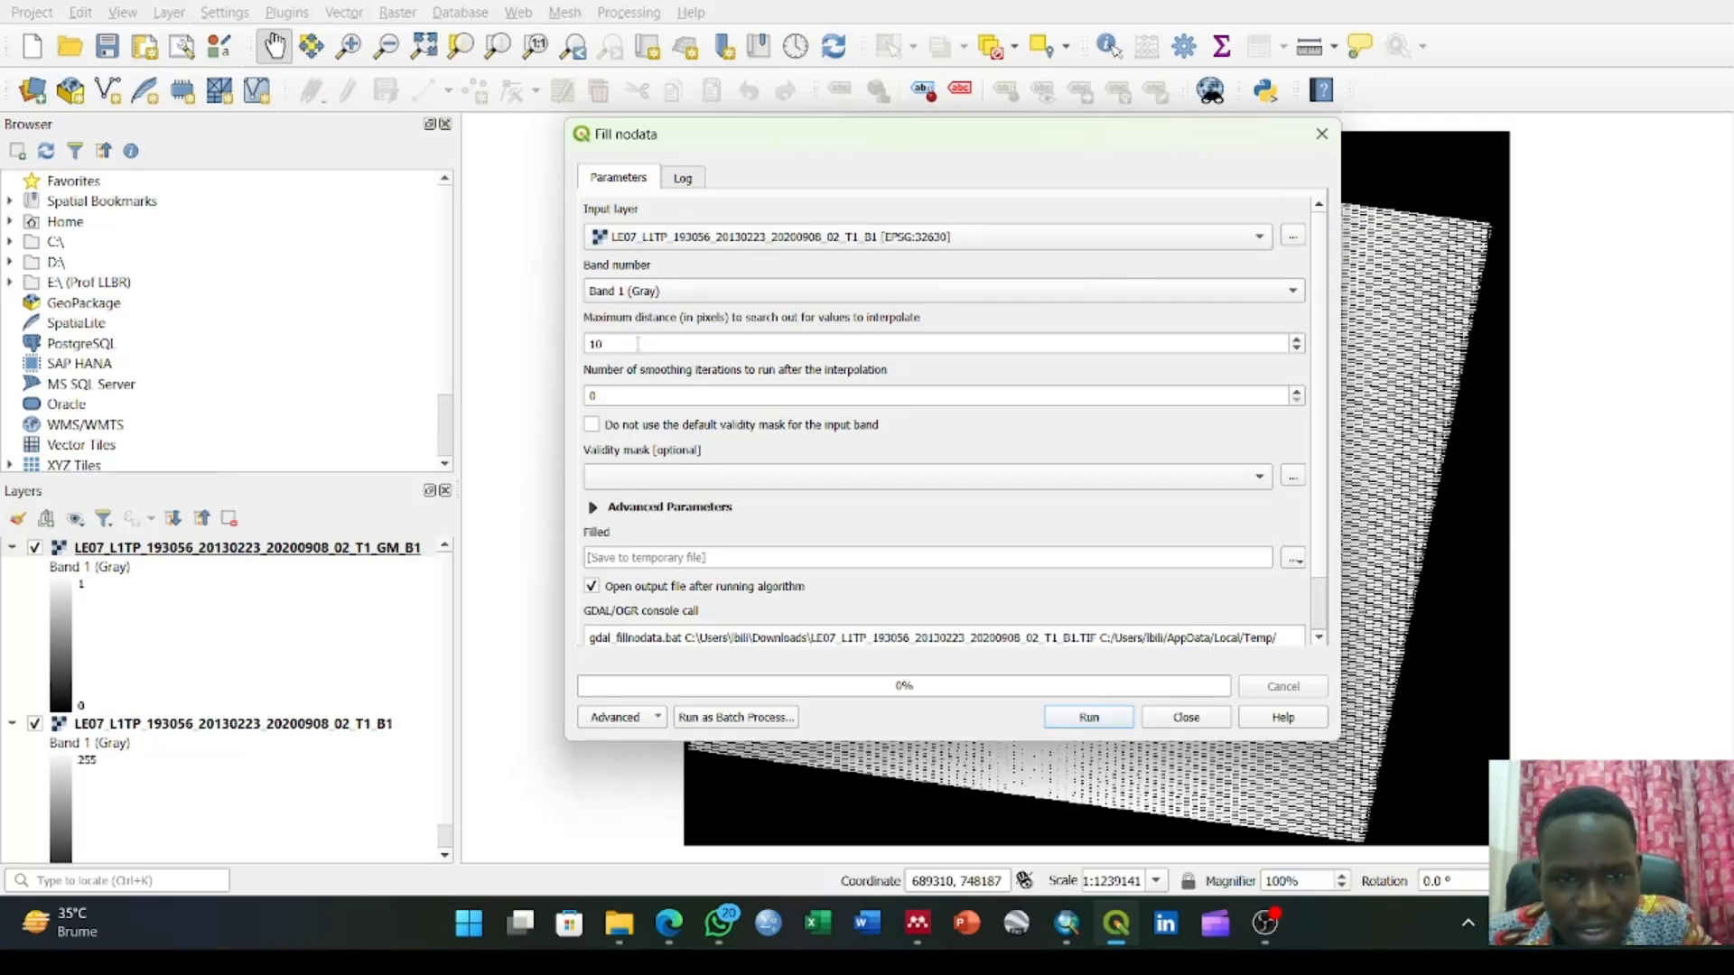
Set the maximum search distance to 50 pixels and use the LE07_L1TP_193056_20130223_20200908_02_T1_GM_B1 layer as the validity mask
left_click_drag(636, 344, 561, 343)
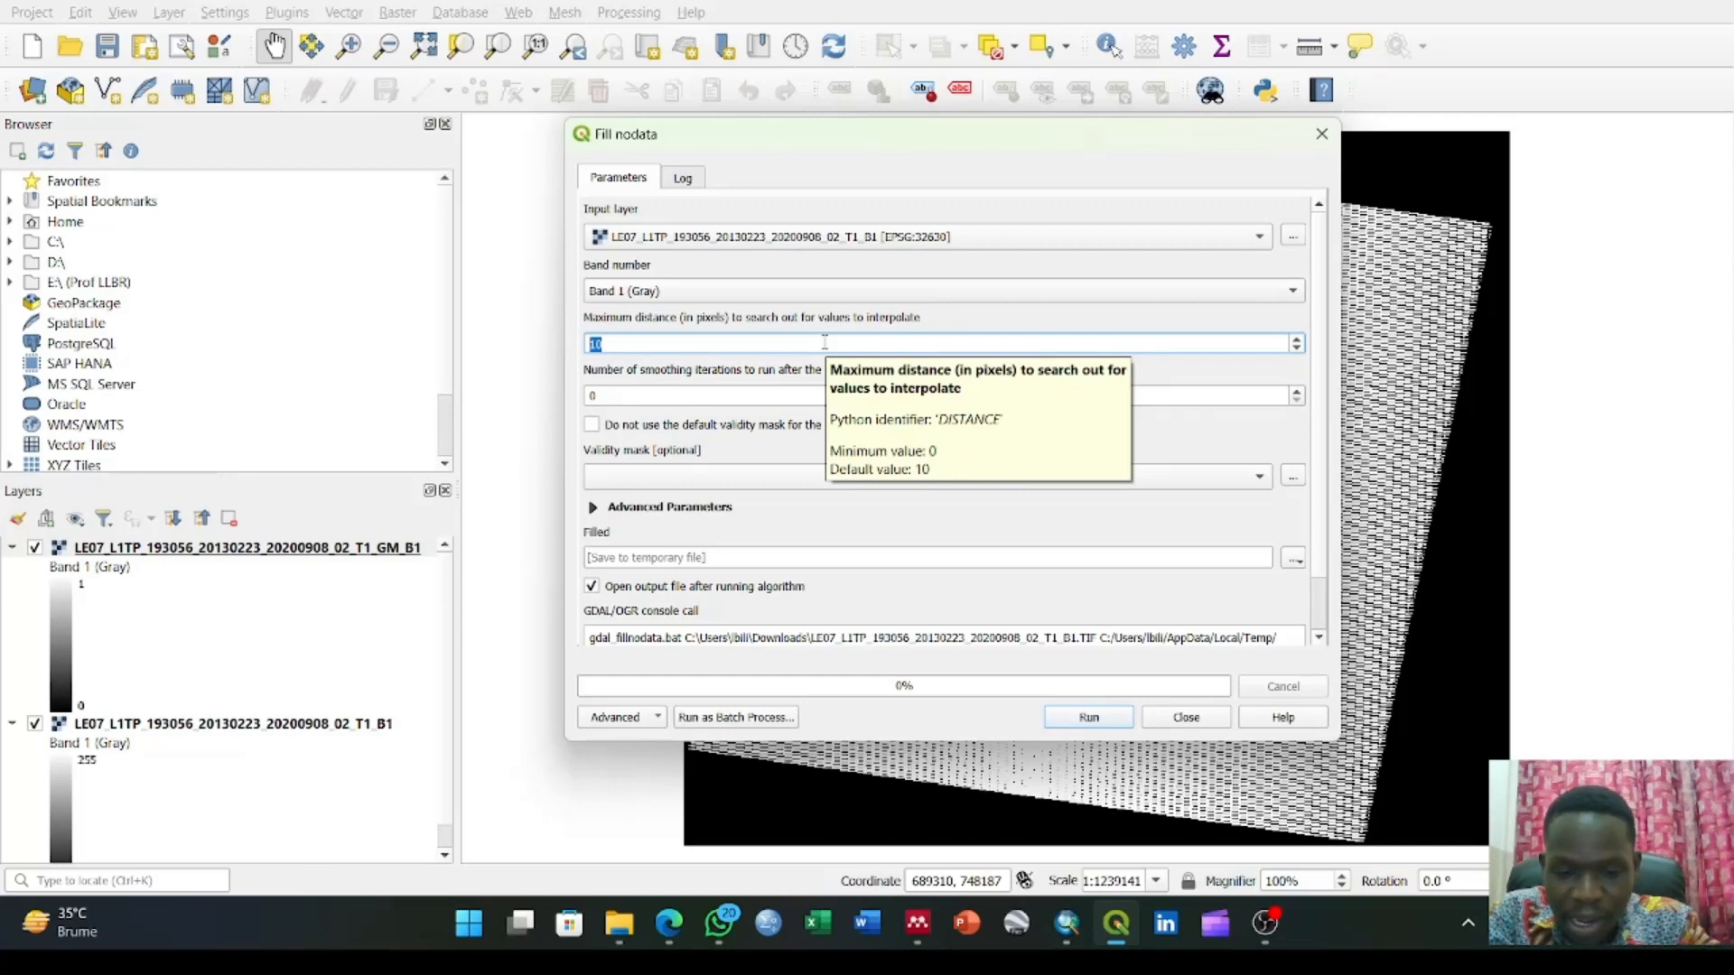
type("50")
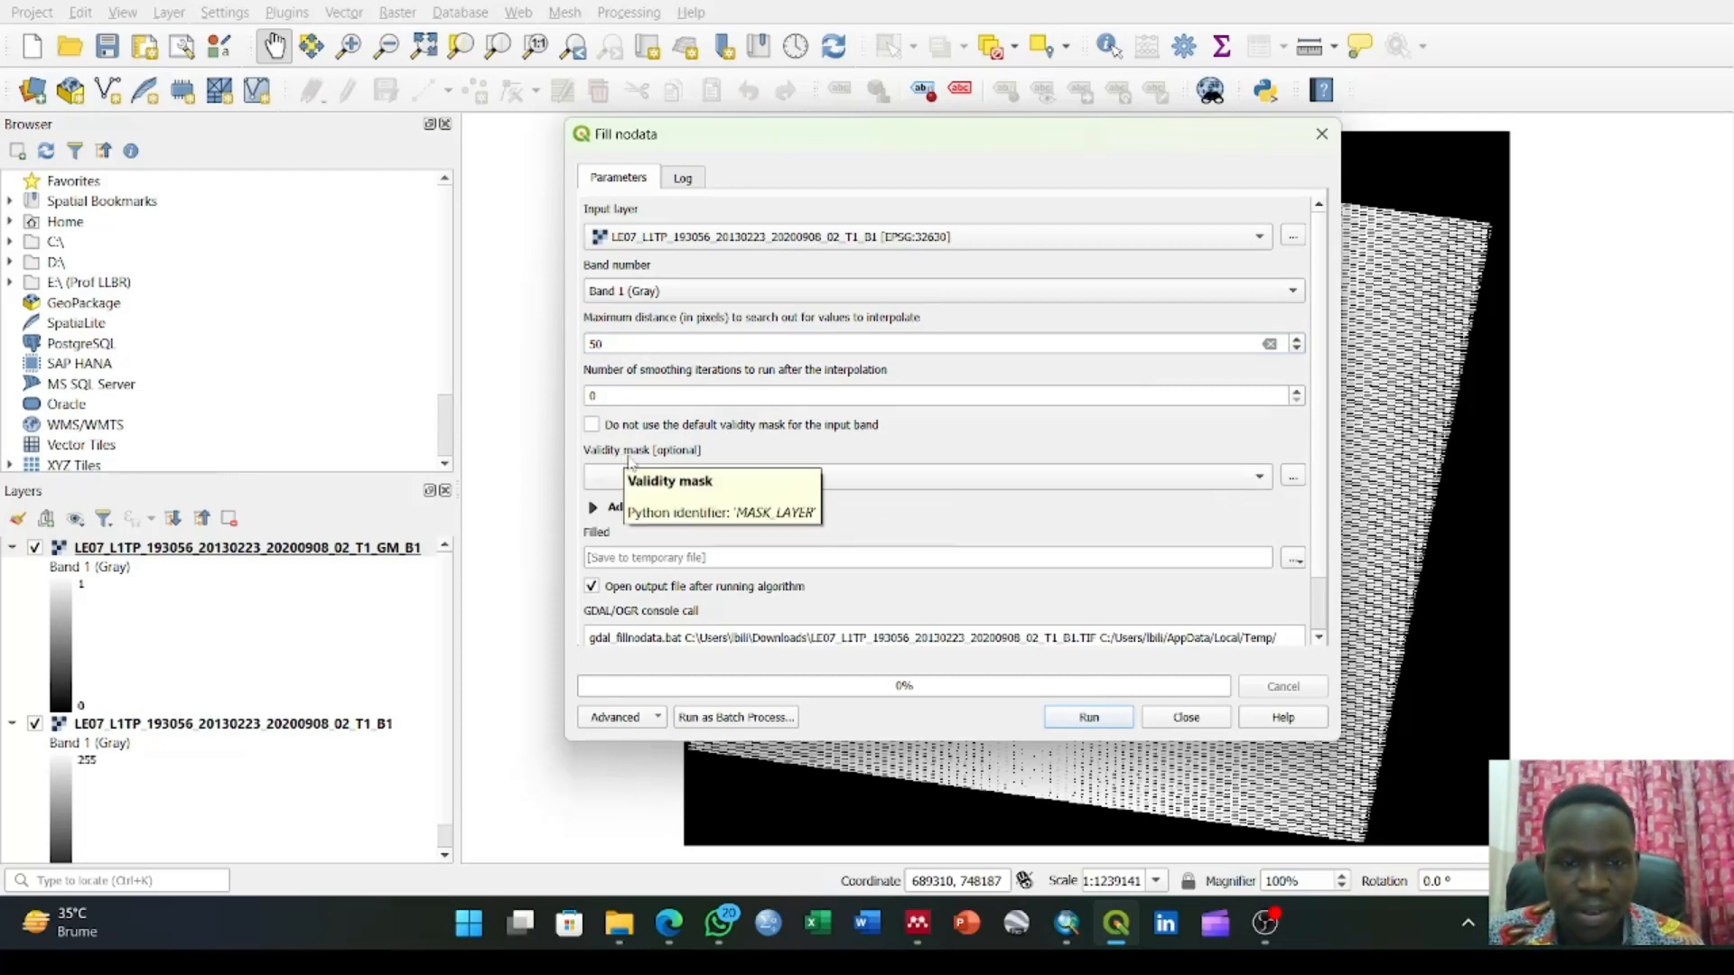
left_click(1052, 476)
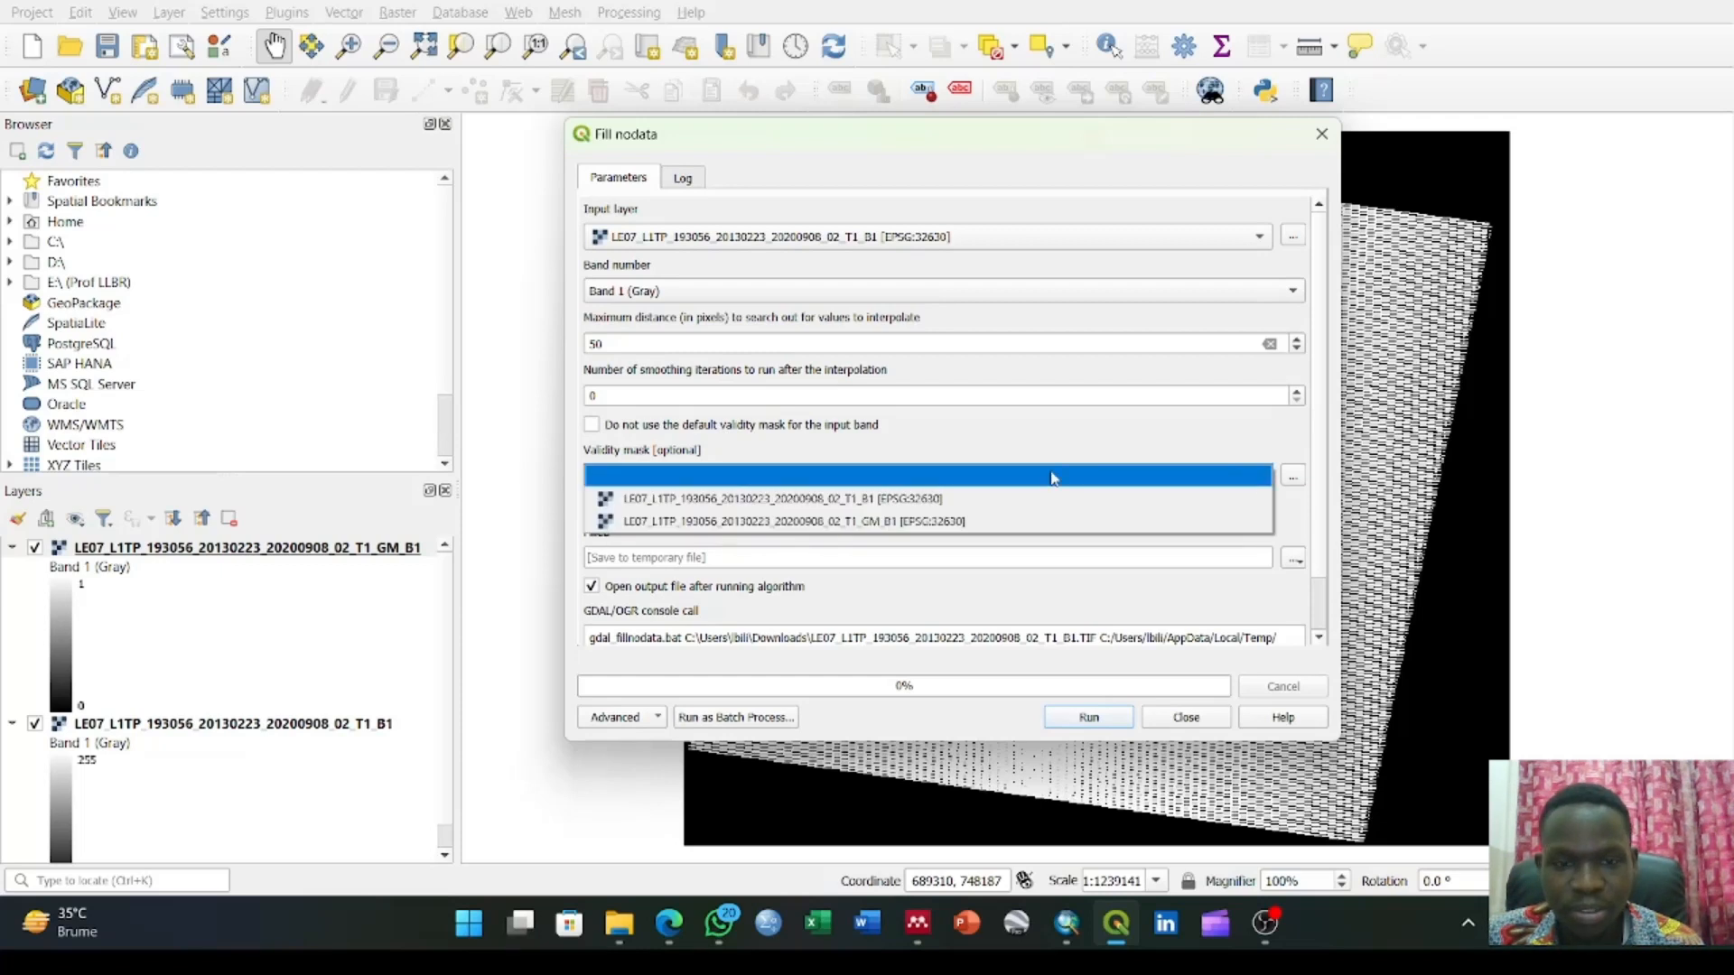
left_click(903, 521)
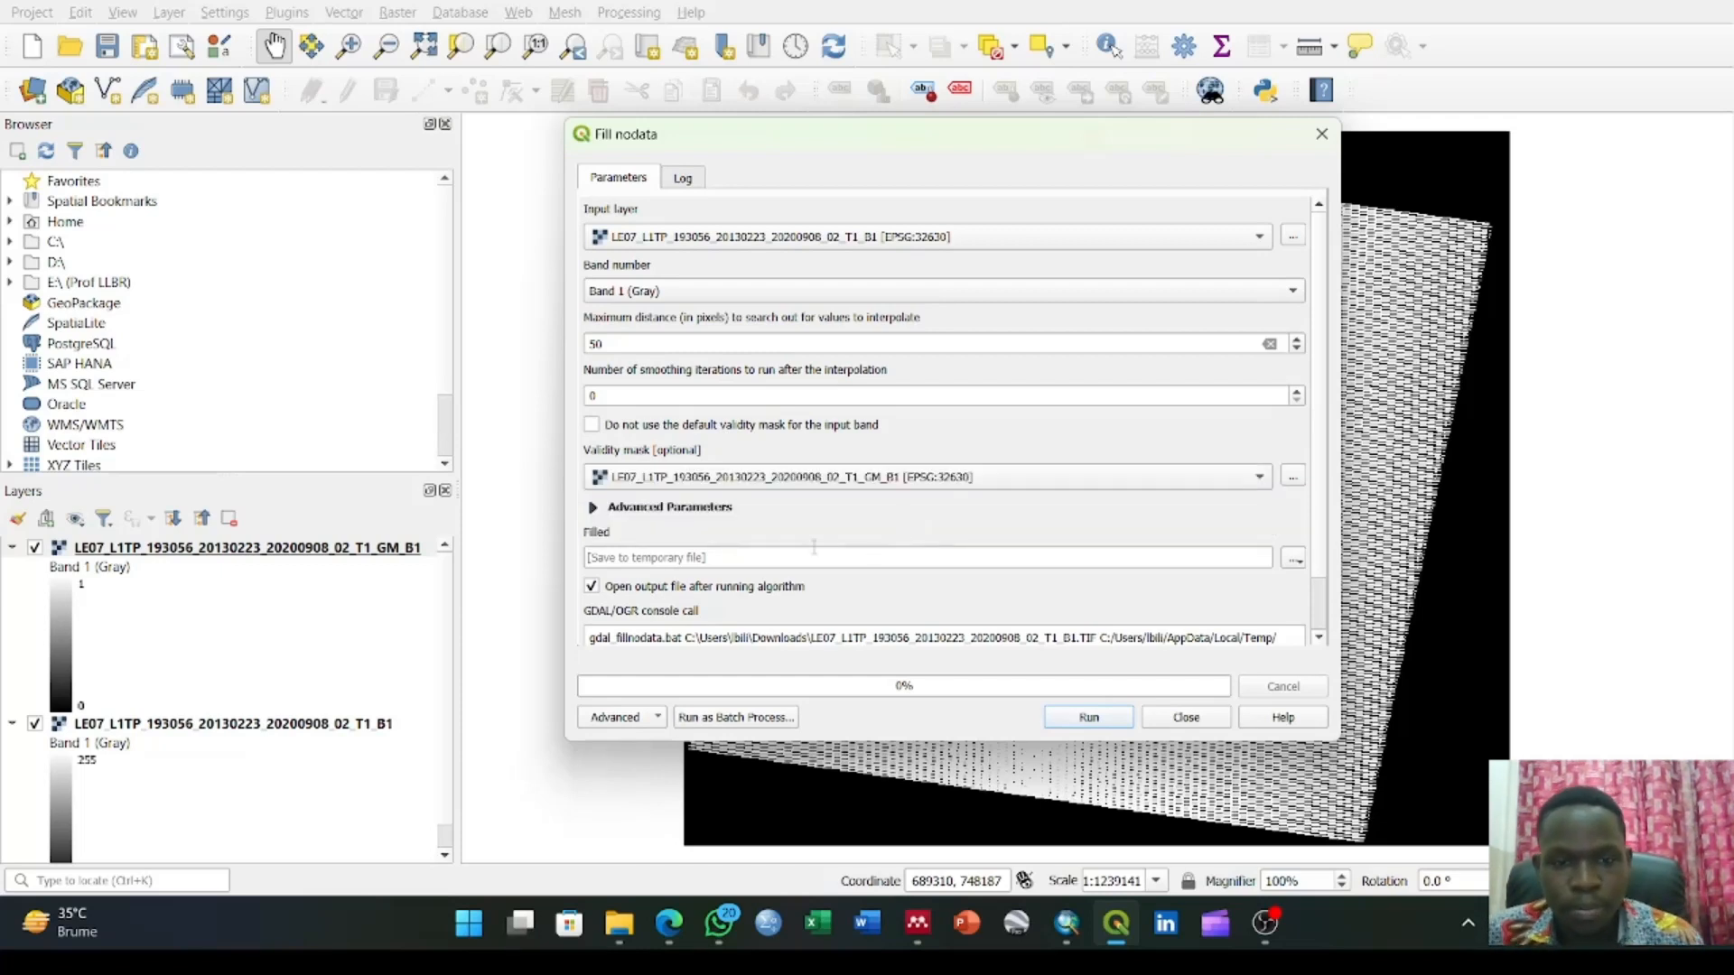
Set the filled output to a TIF file named Corrected Band 1 in Downloads, run Fill nodata and close the tool
left_click(1297, 564)
left_click(1336, 617)
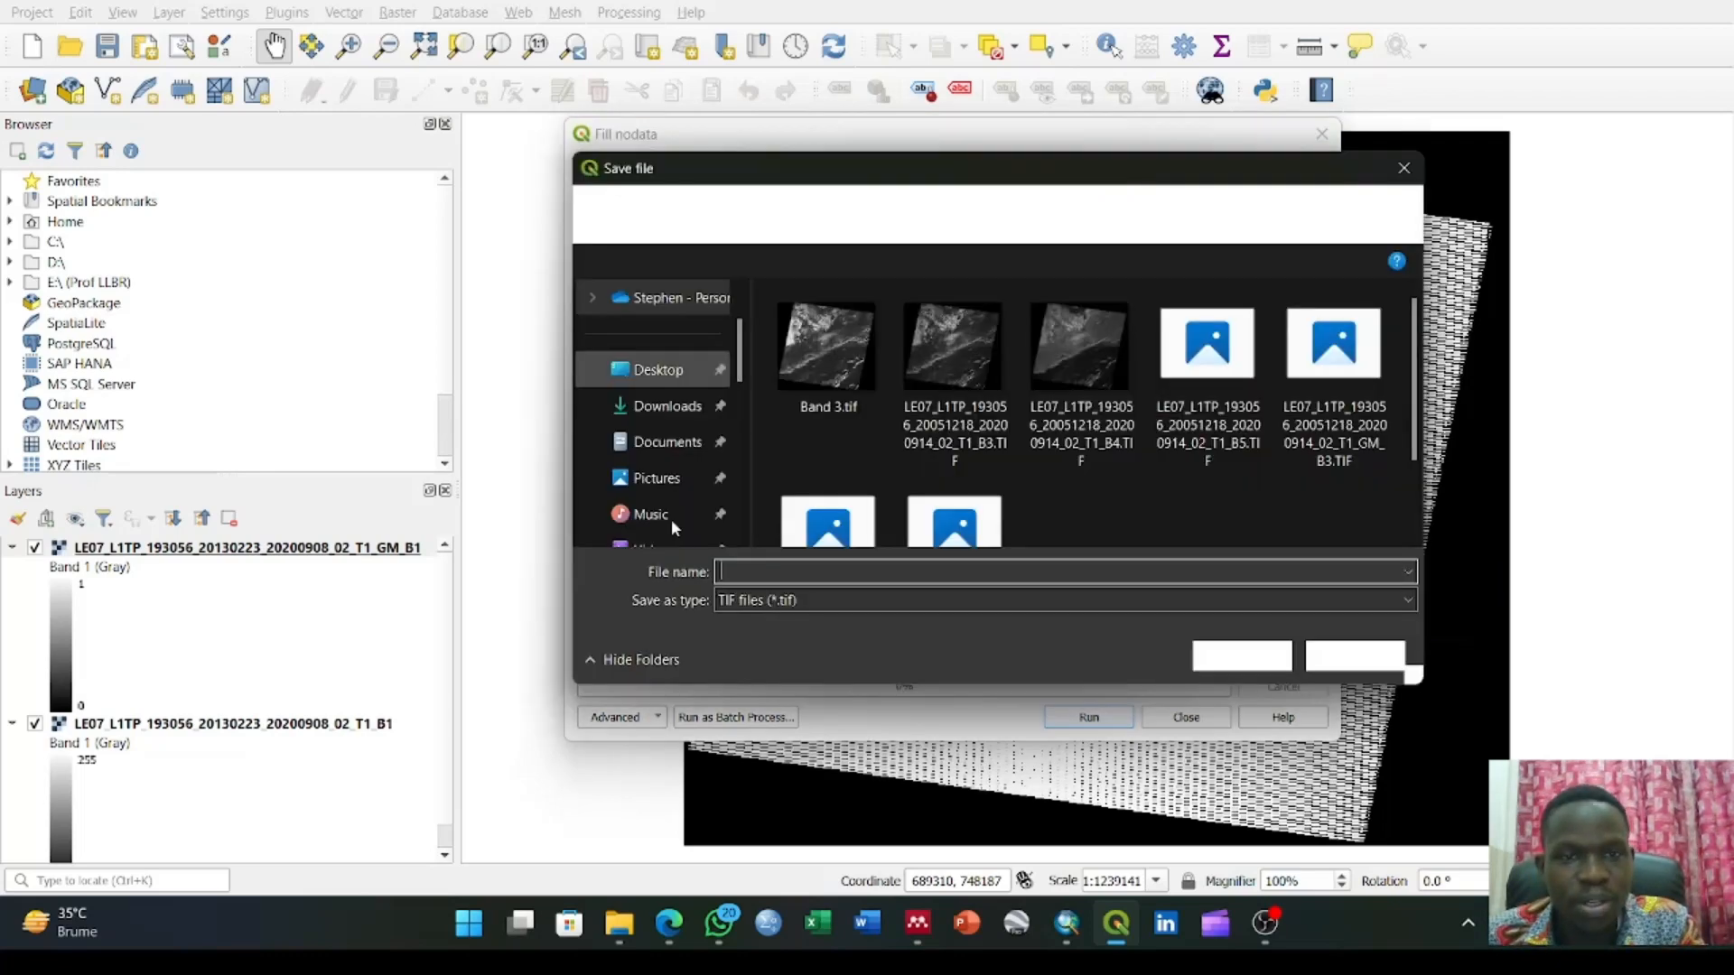
left_click(668, 405)
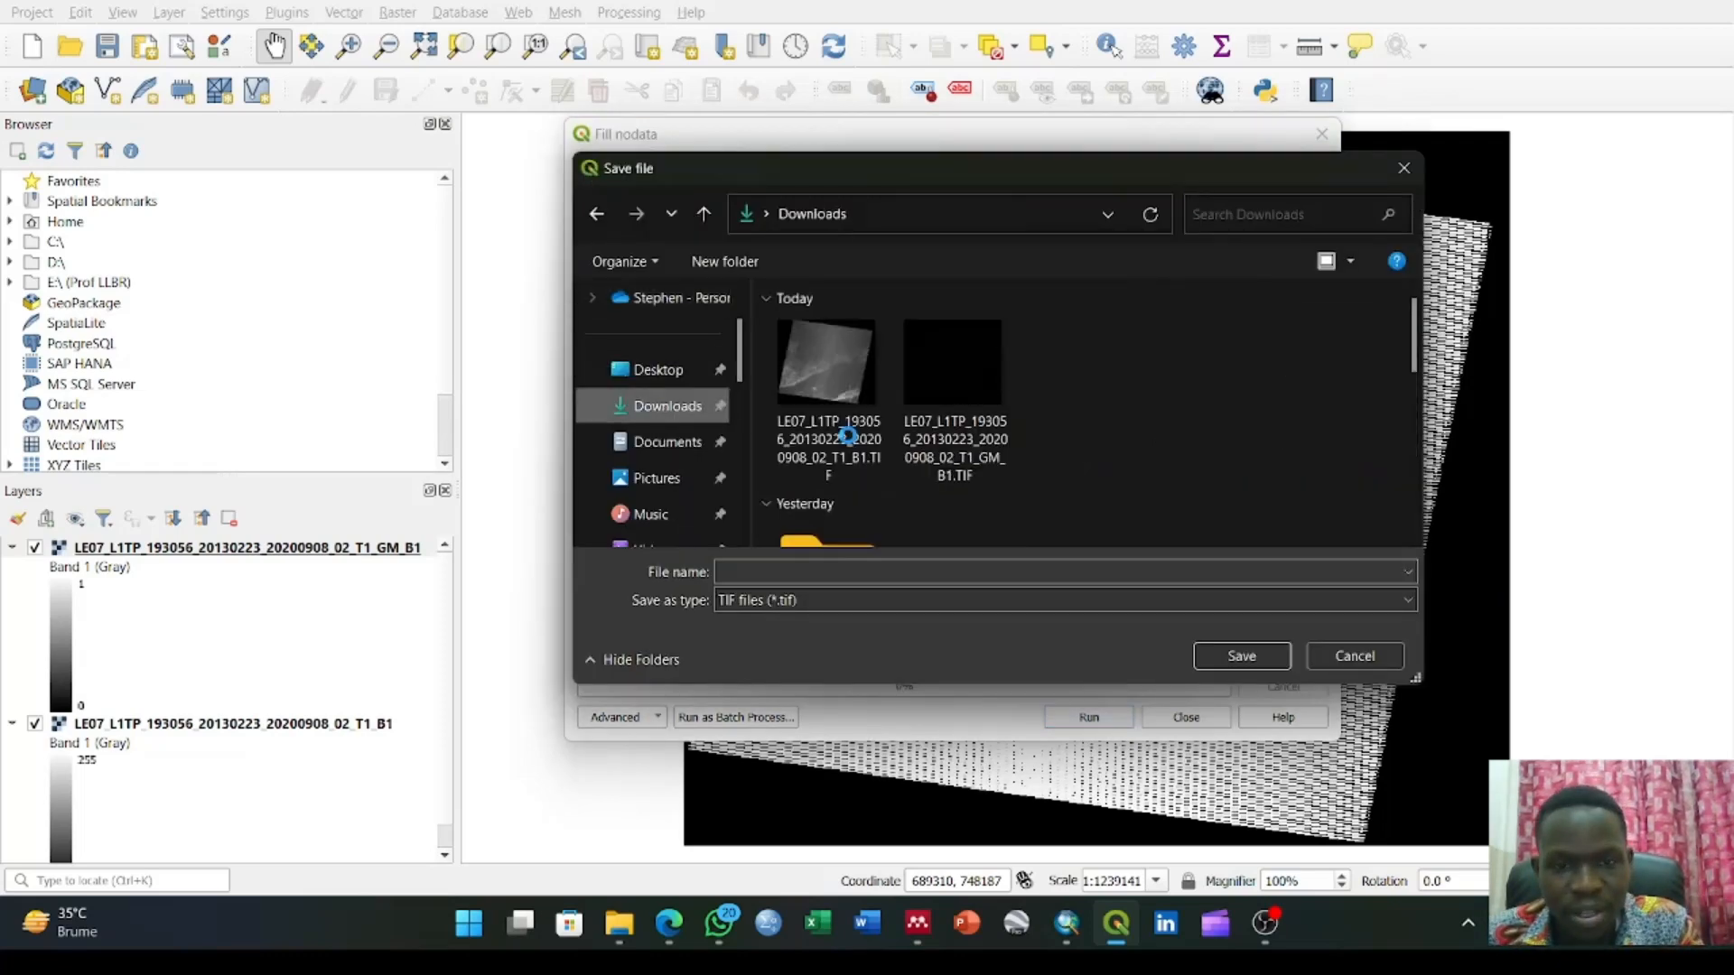
left_click(833, 569)
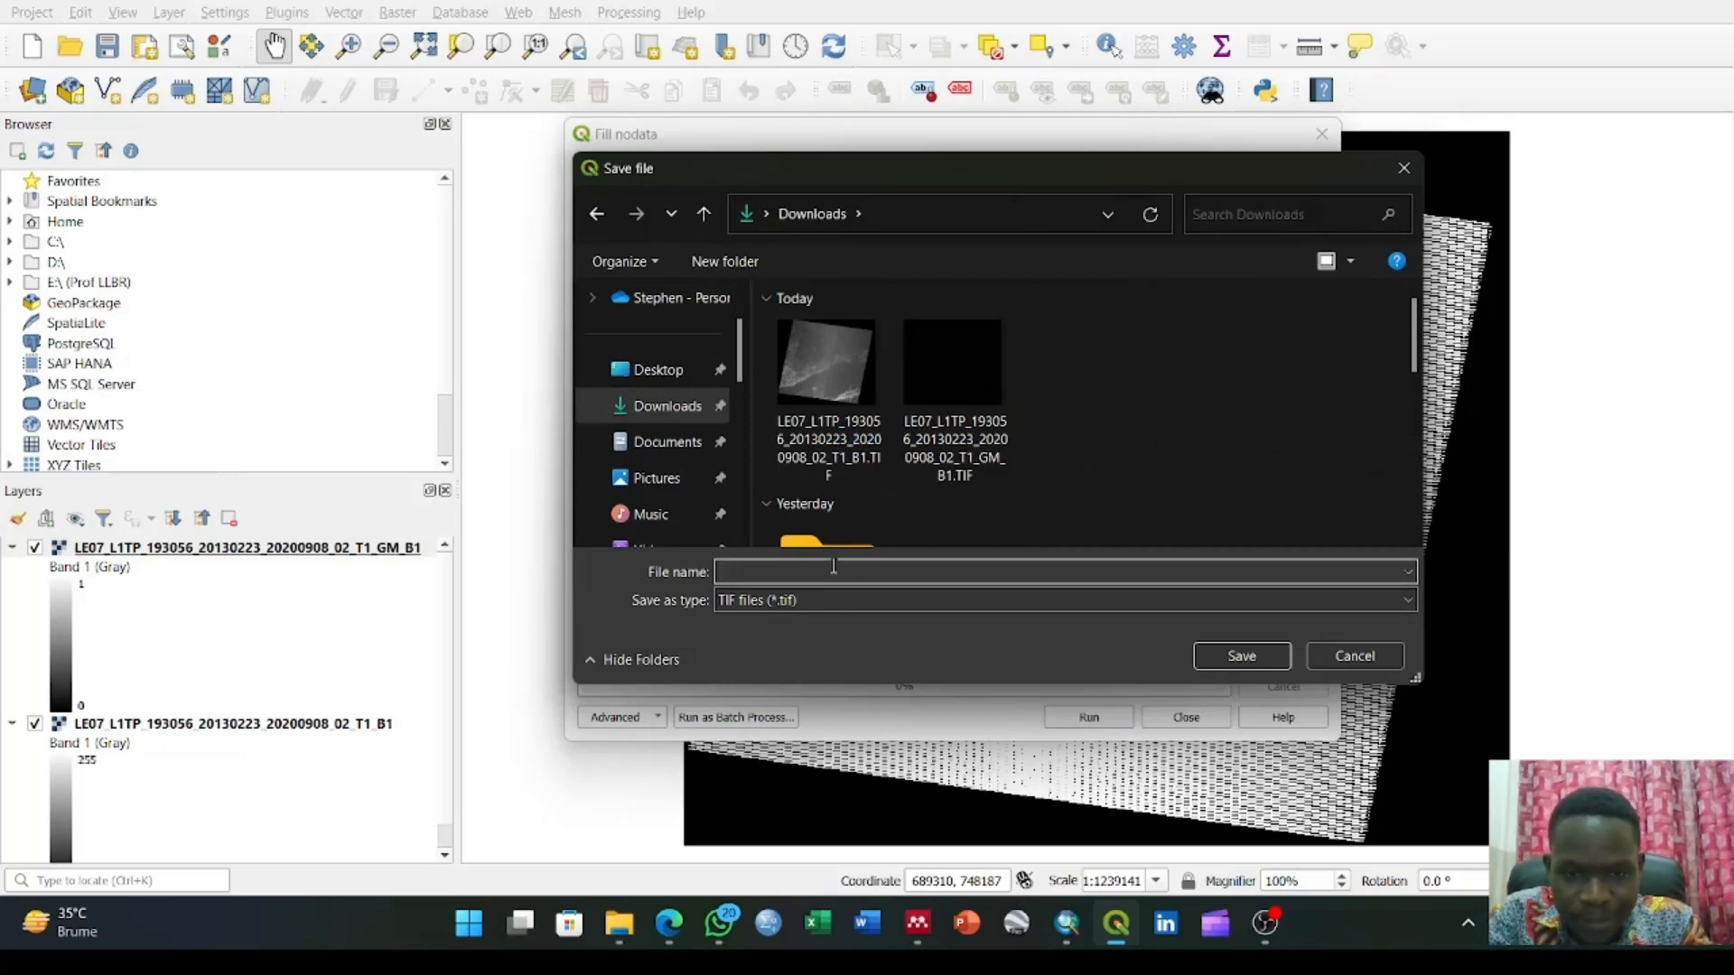
type("Co")
type("rrec")
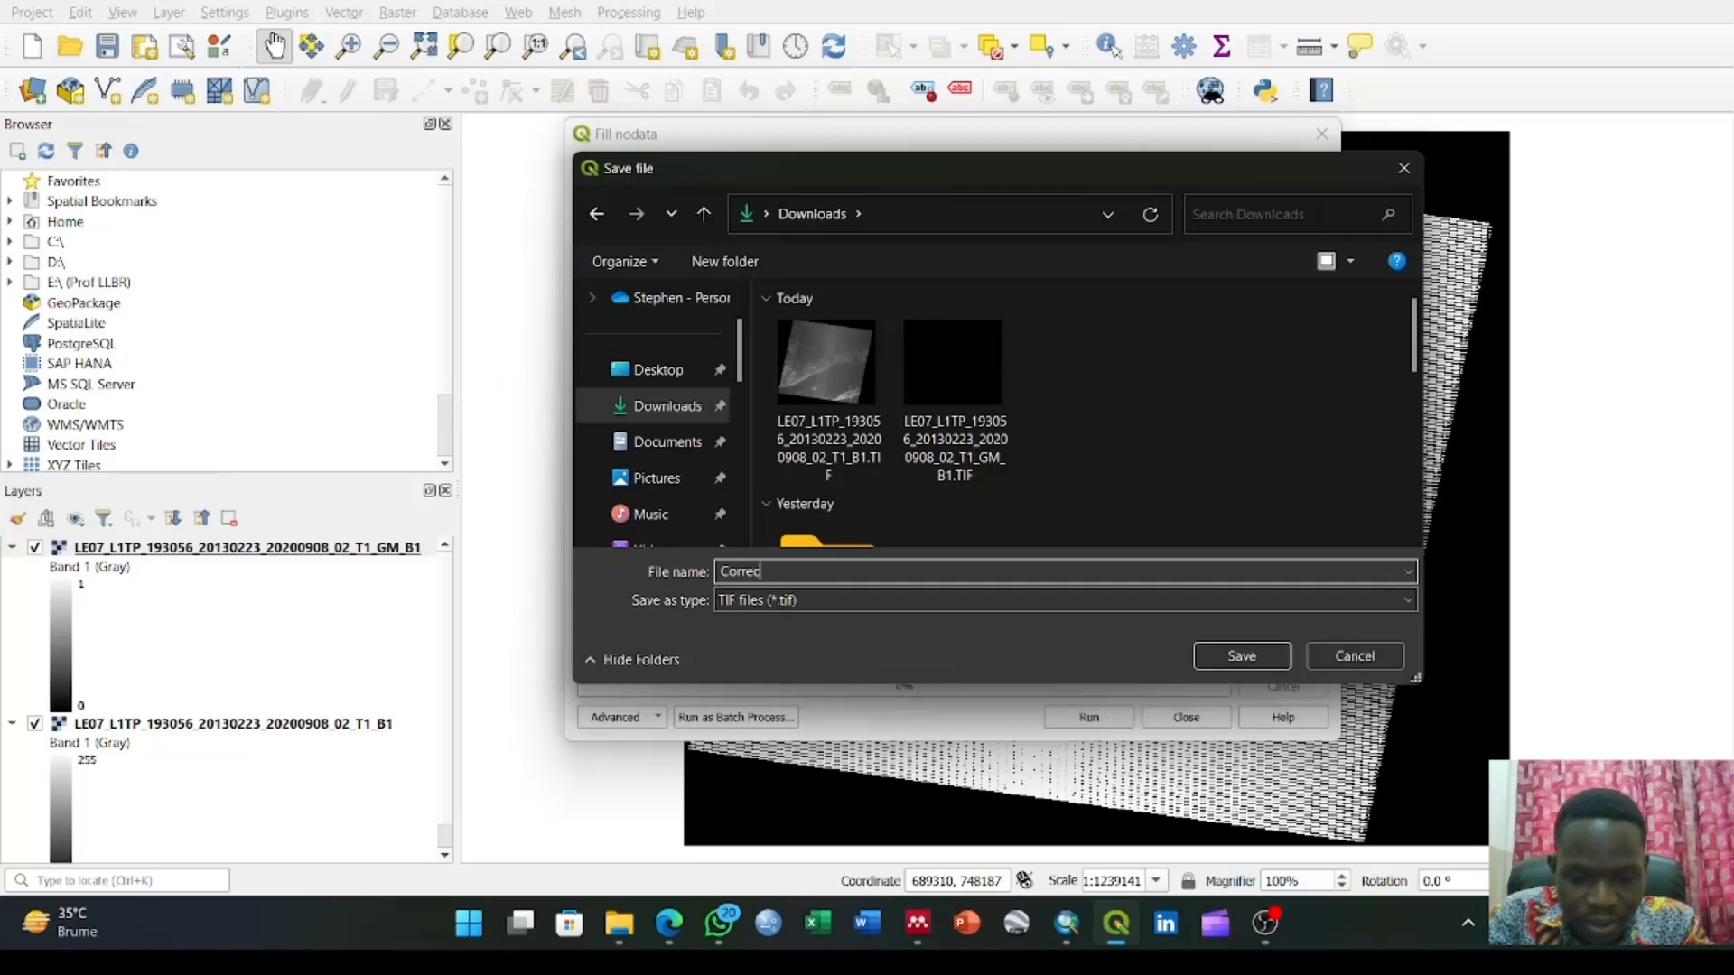
type("ted Band 1")
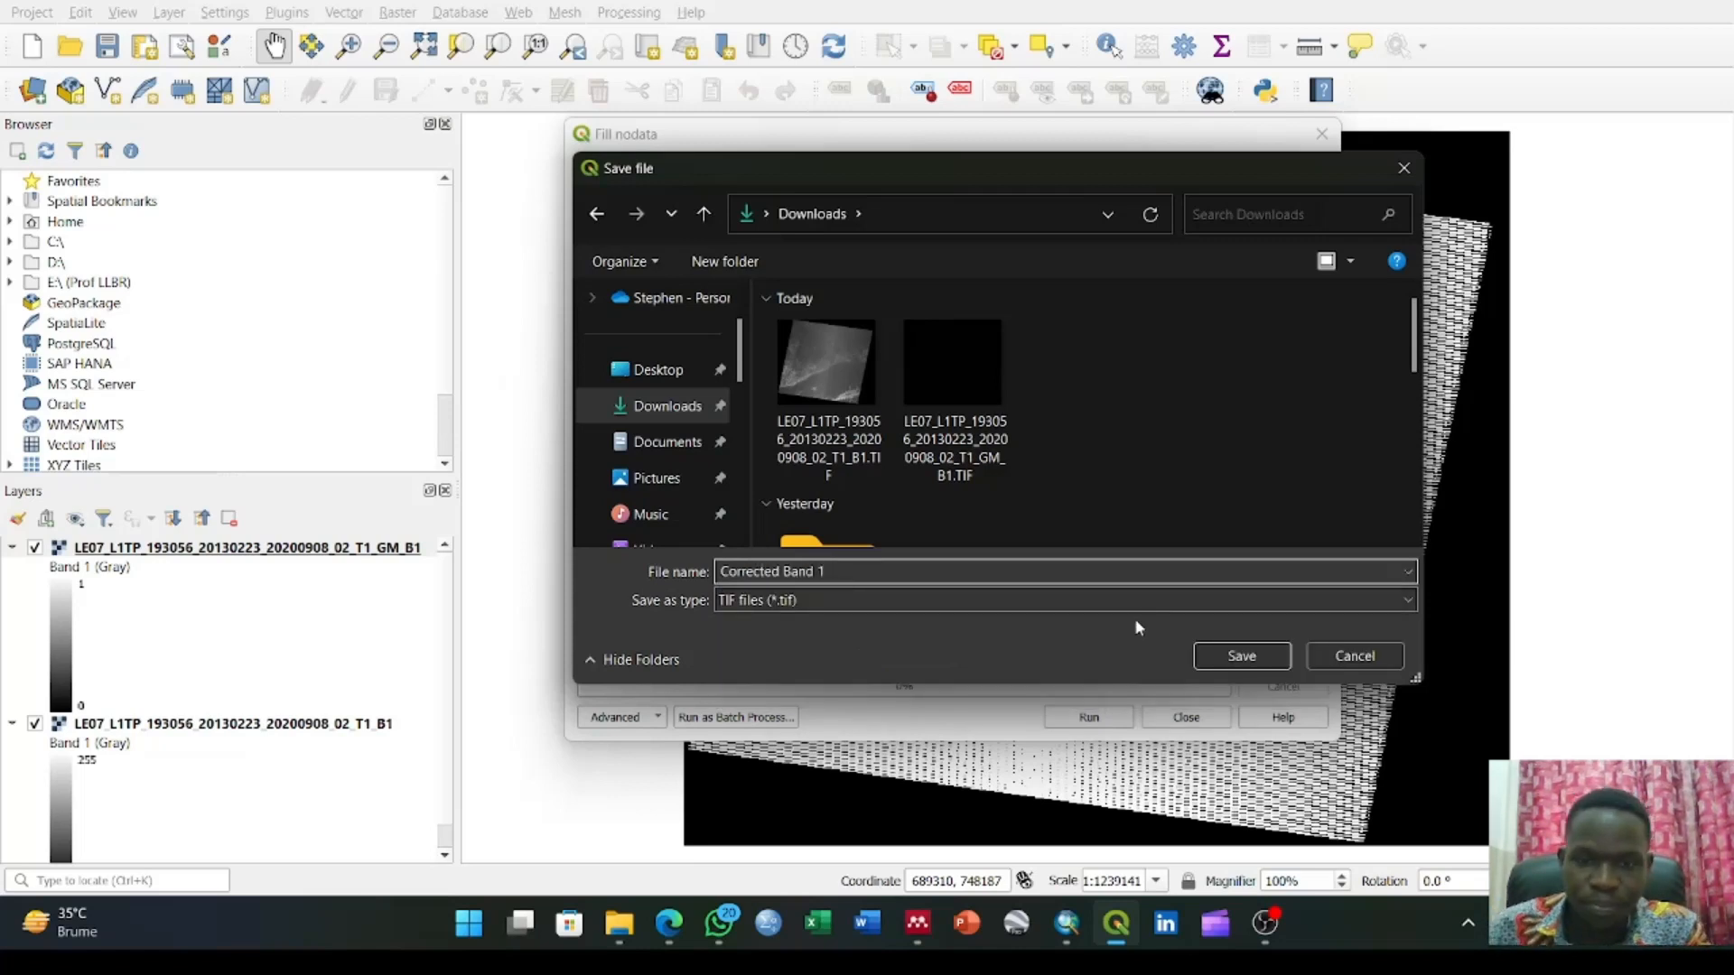
left_click(1215, 647)
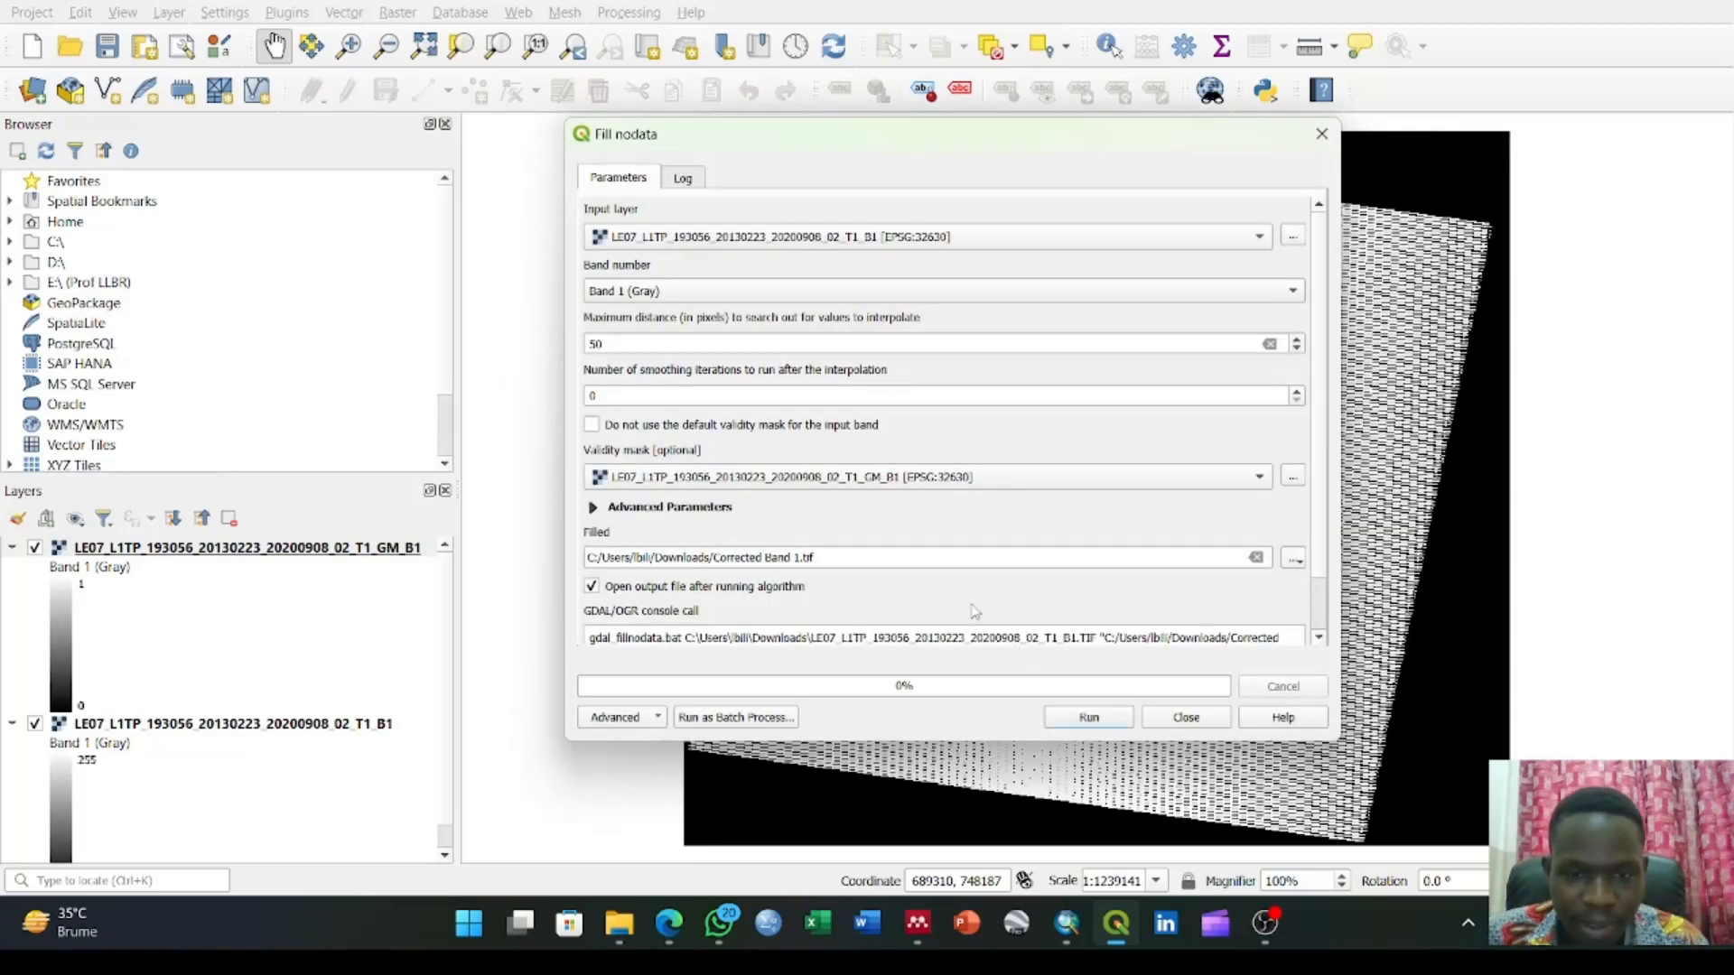
left_click(1092, 720)
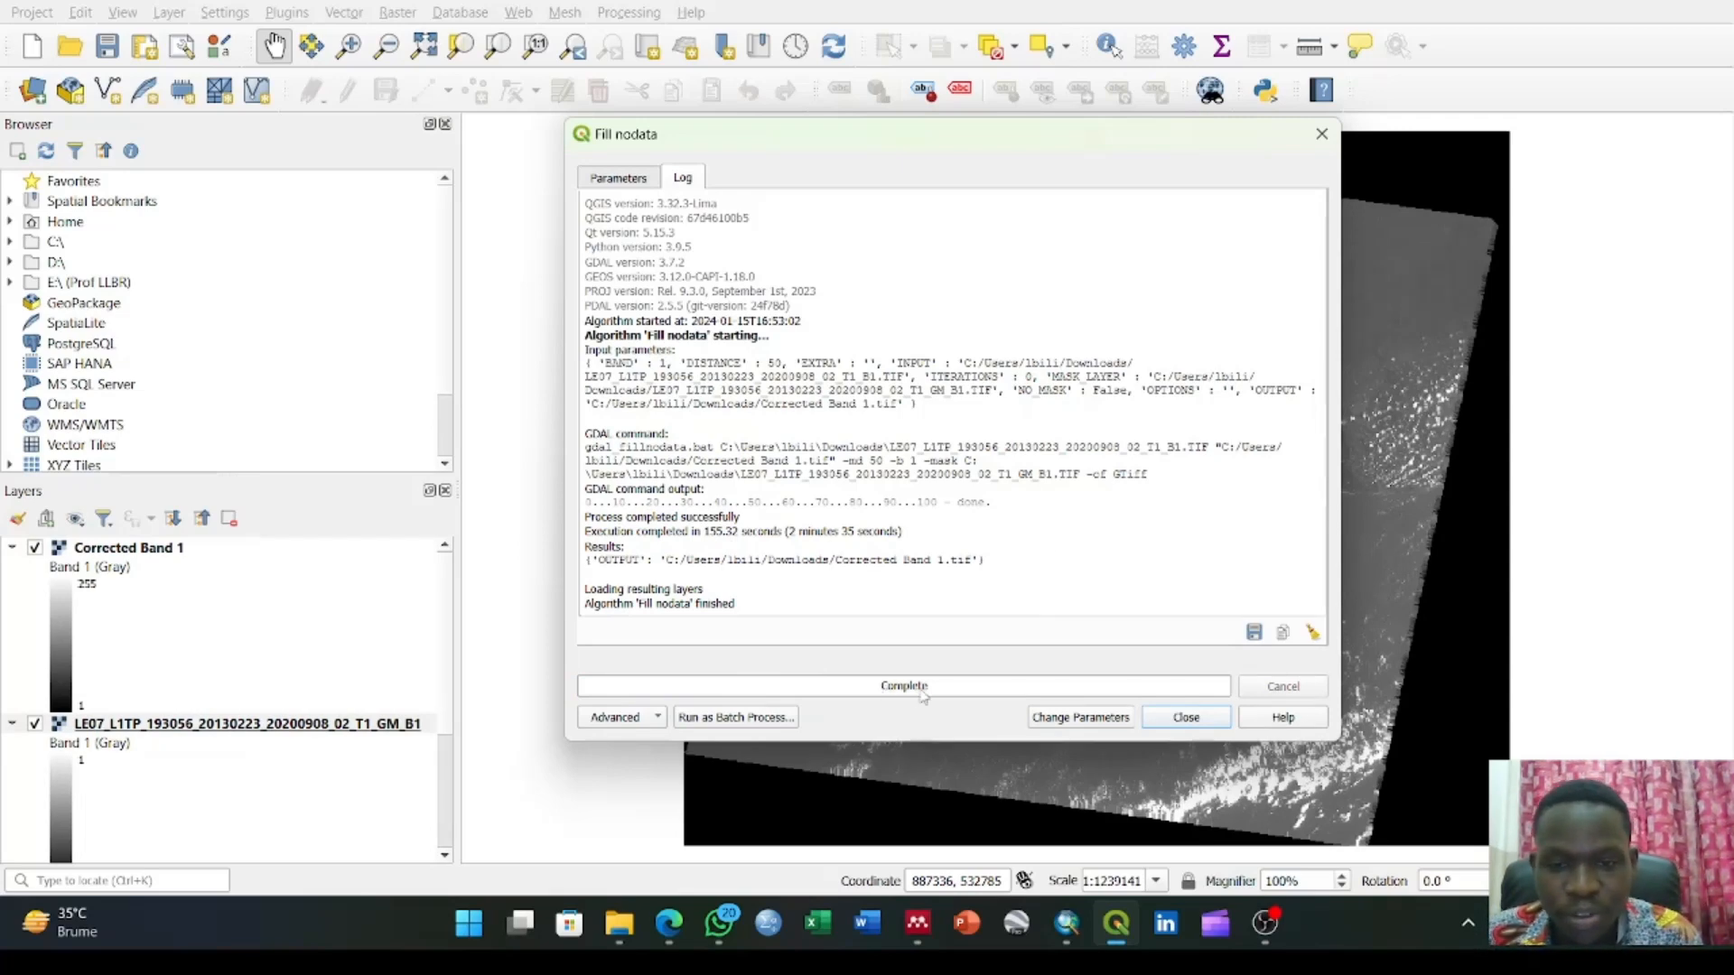
left_click(1190, 718)
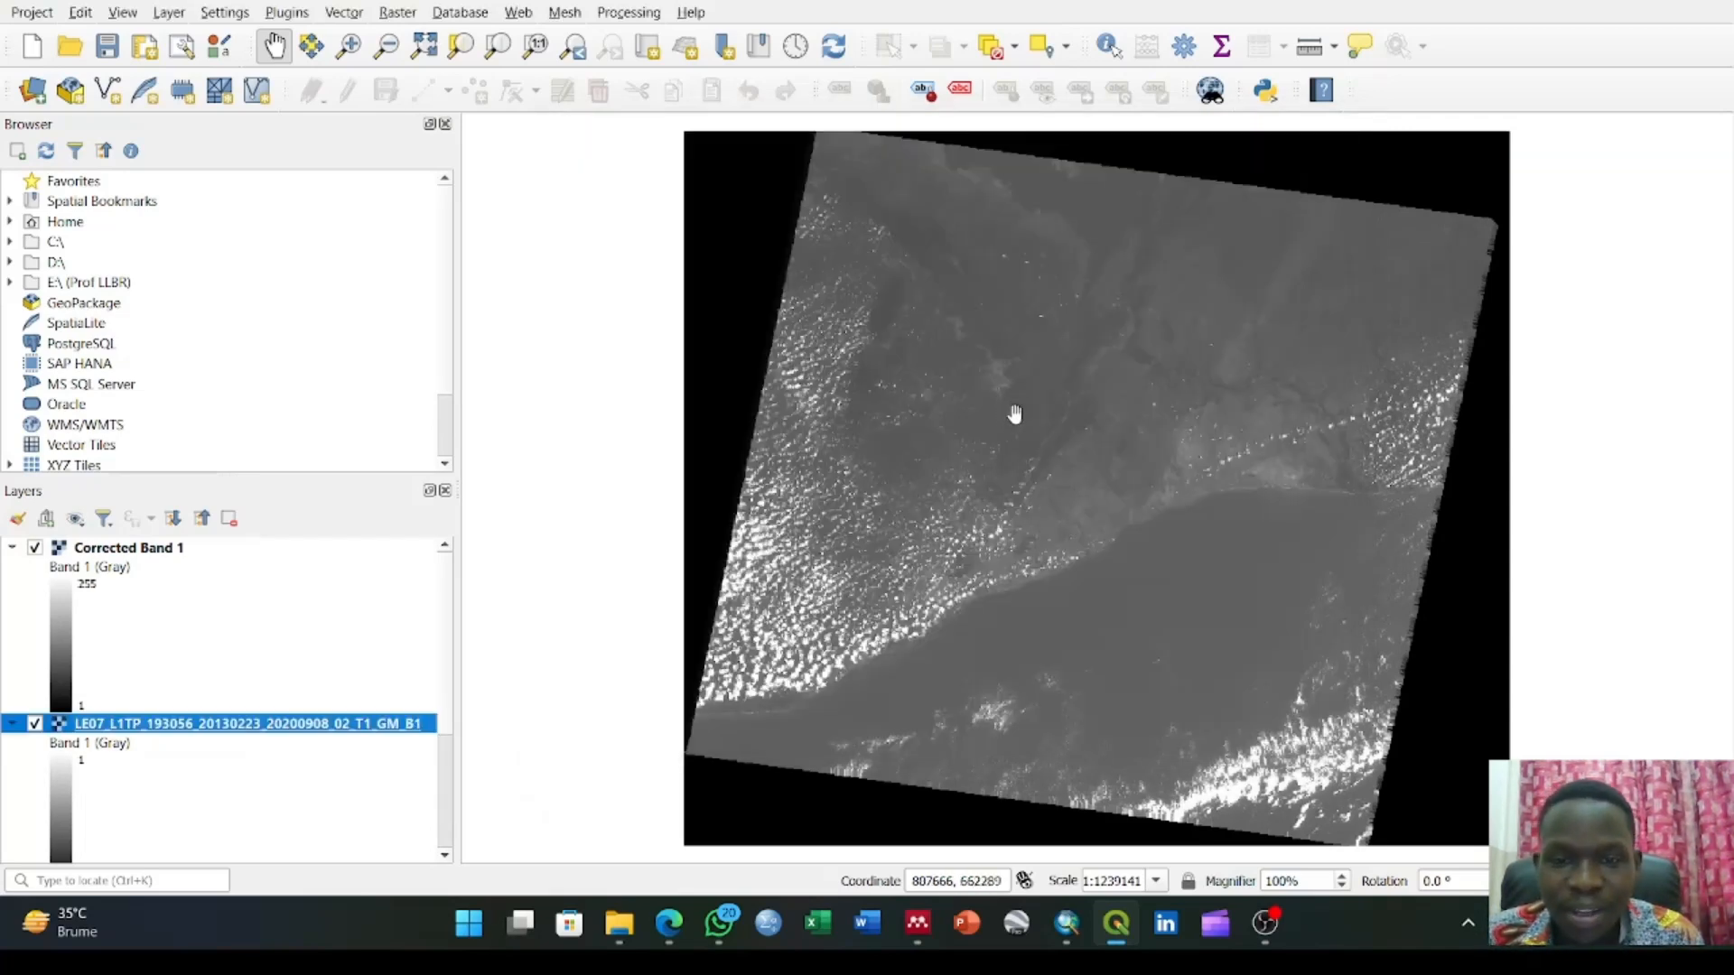
Examine the Corrected Band 1 layer across the whole scene and close up for remaining scan line gaps
left_click_drag(1011, 411, 933, 514)
left_click_drag(831, 490, 960, 418)
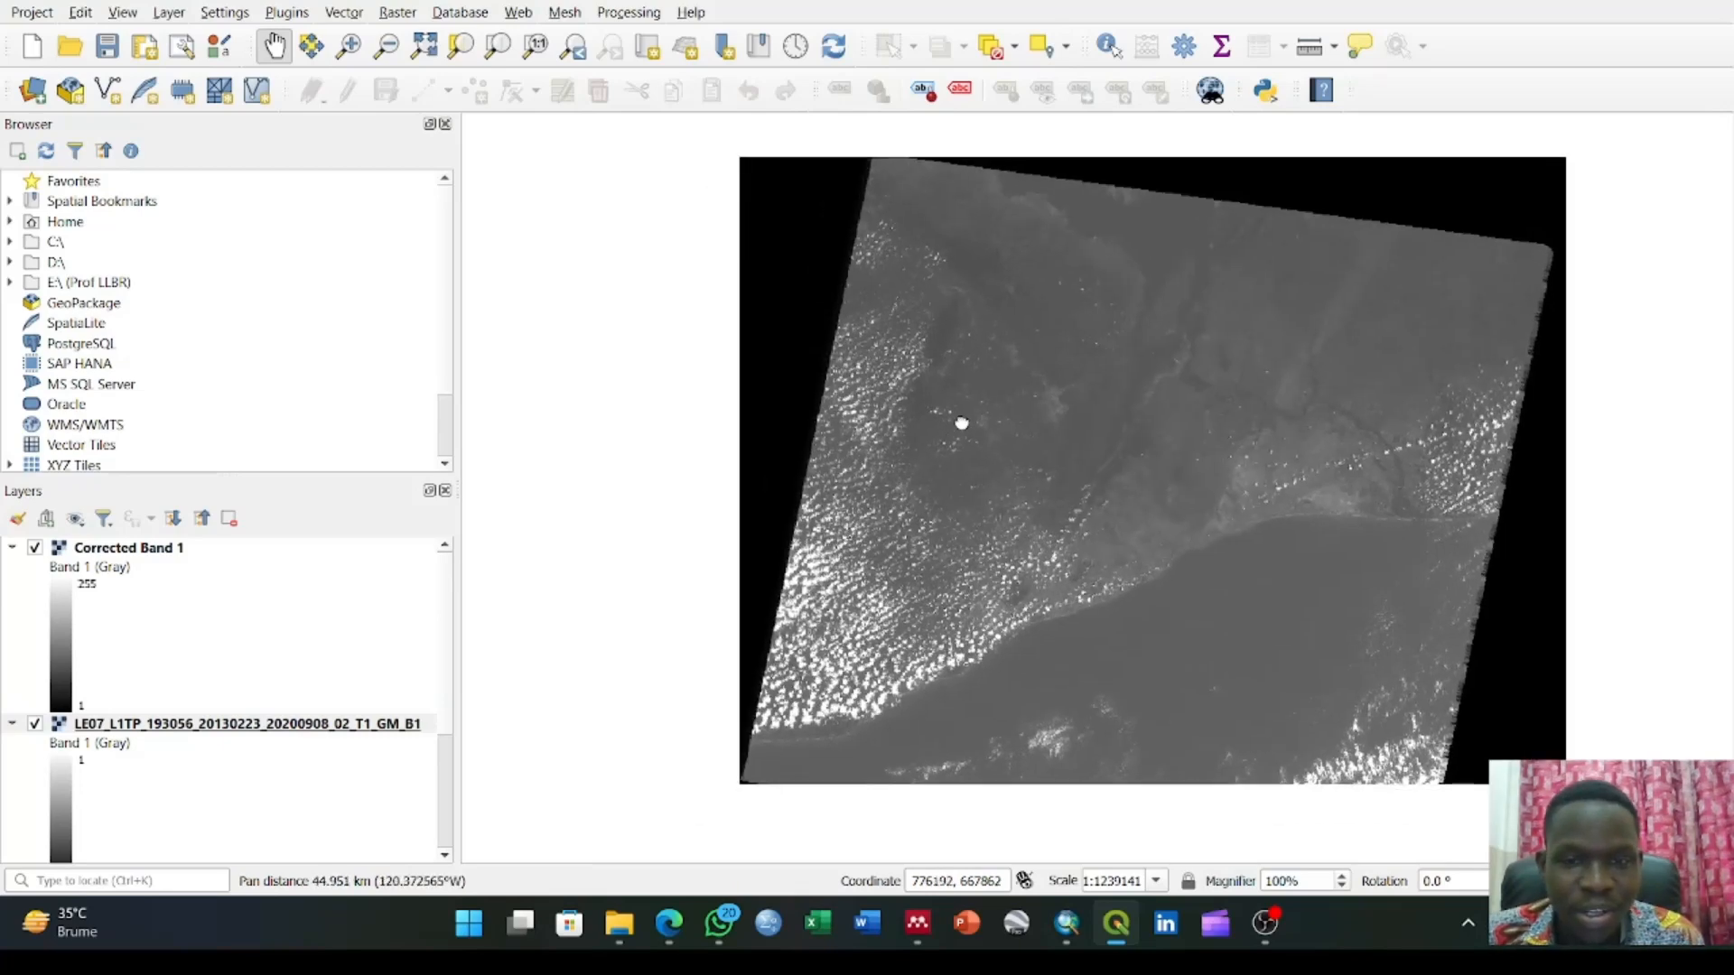
scroll(960, 451, "down", 4)
scroll(959, 451, "up", 5)
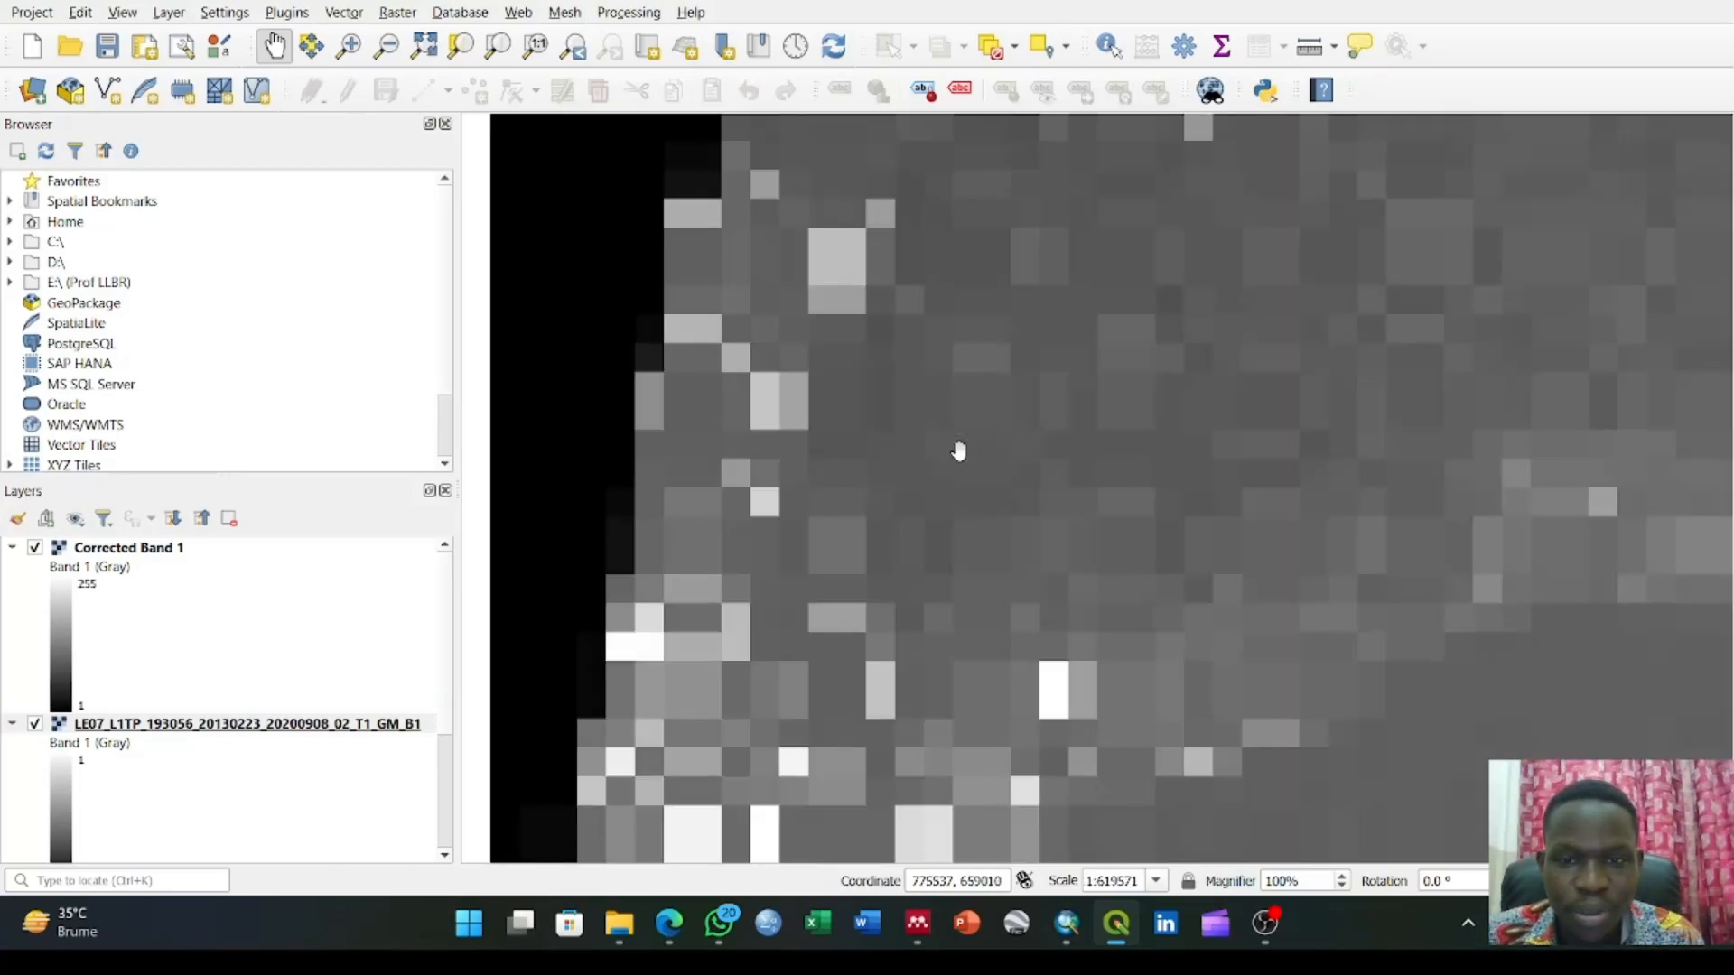
scroll(959, 452, "up", 3)
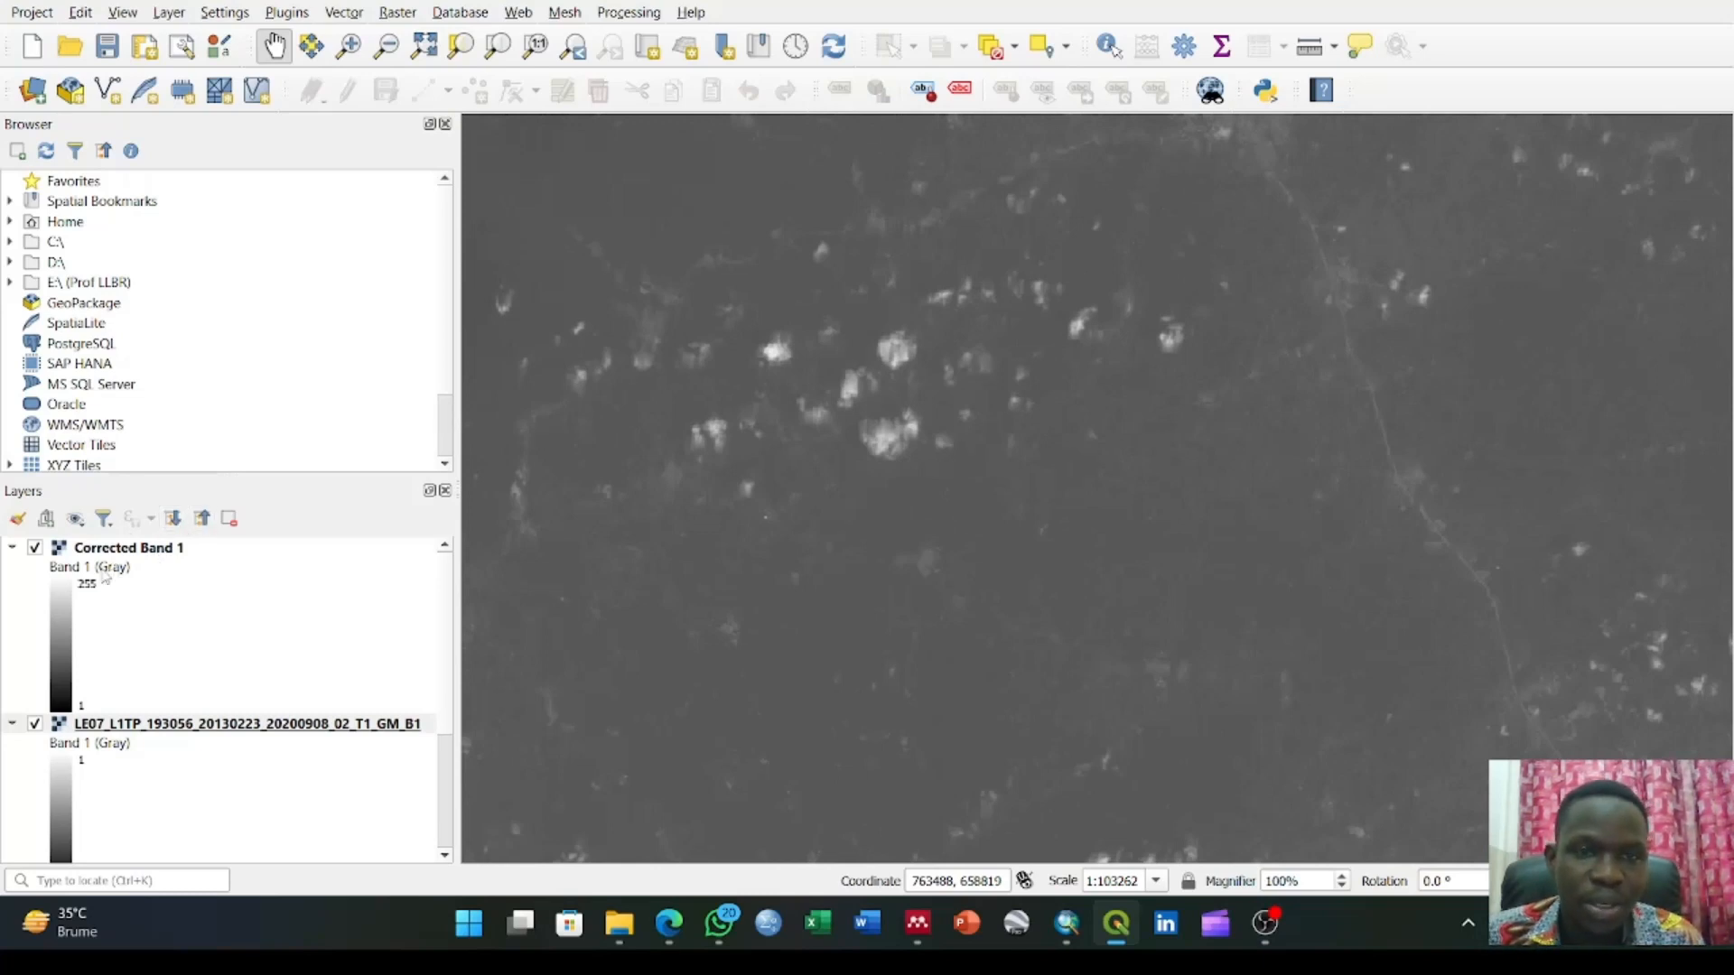
scroll(175, 592, "down", 3)
scroll(199, 589, "up", 3)
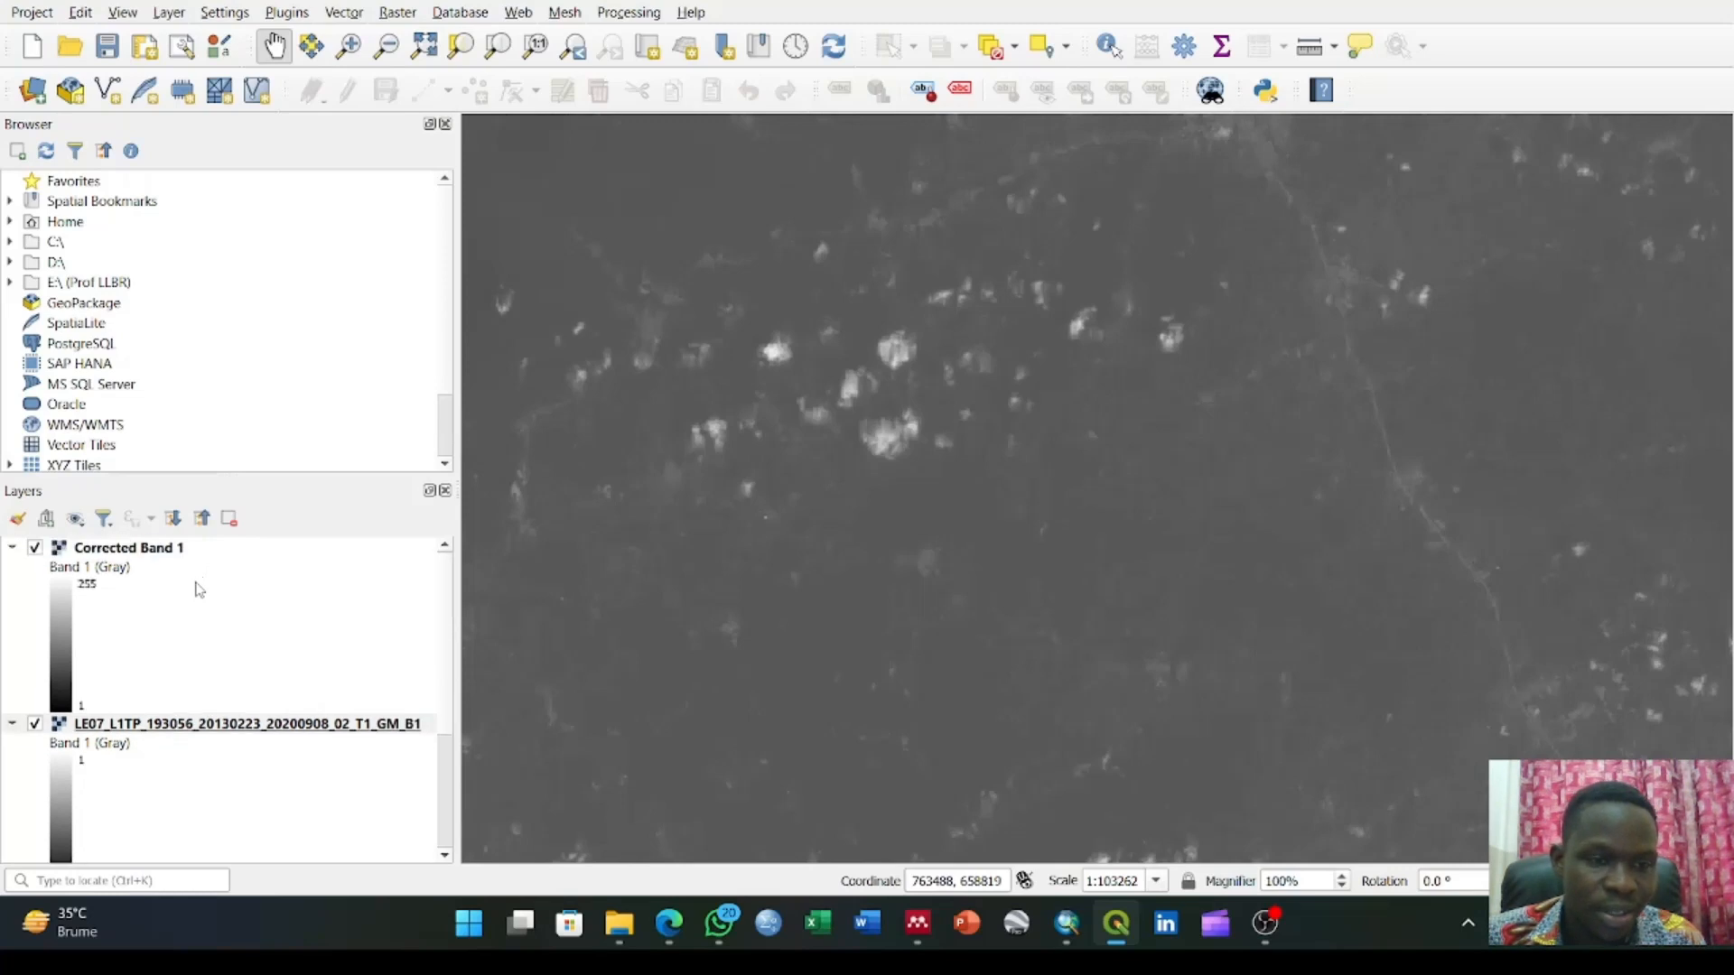
scroll(199, 589, "down", 3)
scroll(181, 709, "up", 3)
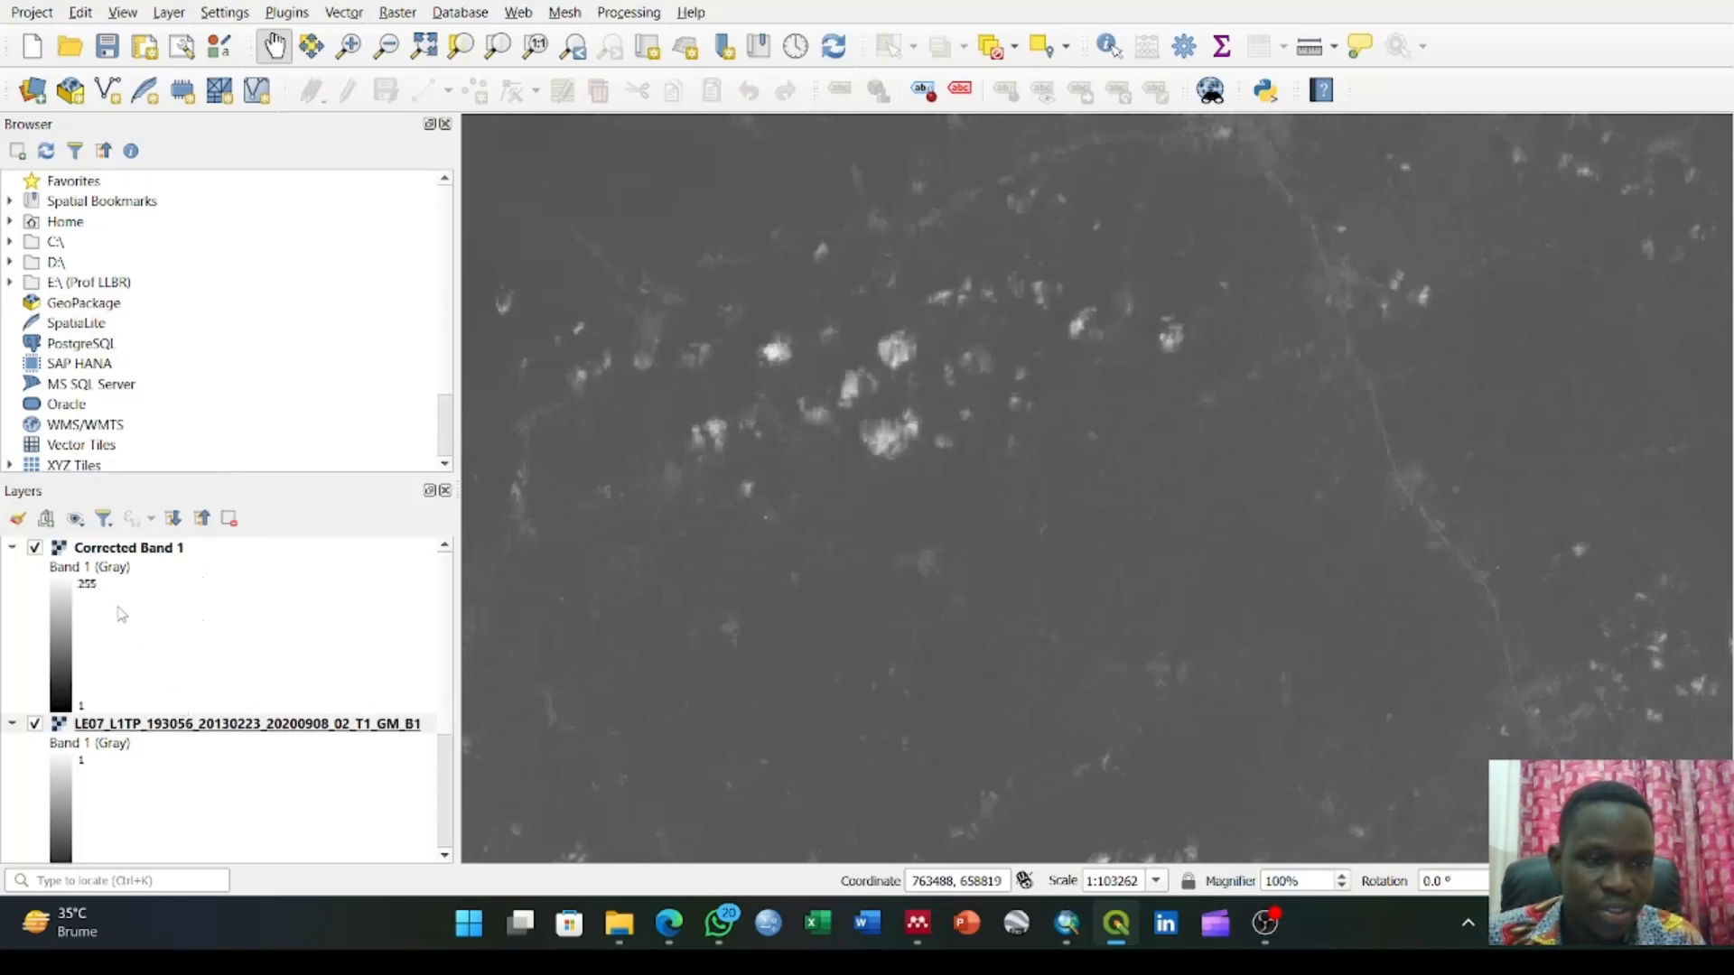
scroll(121, 607, "down", 3)
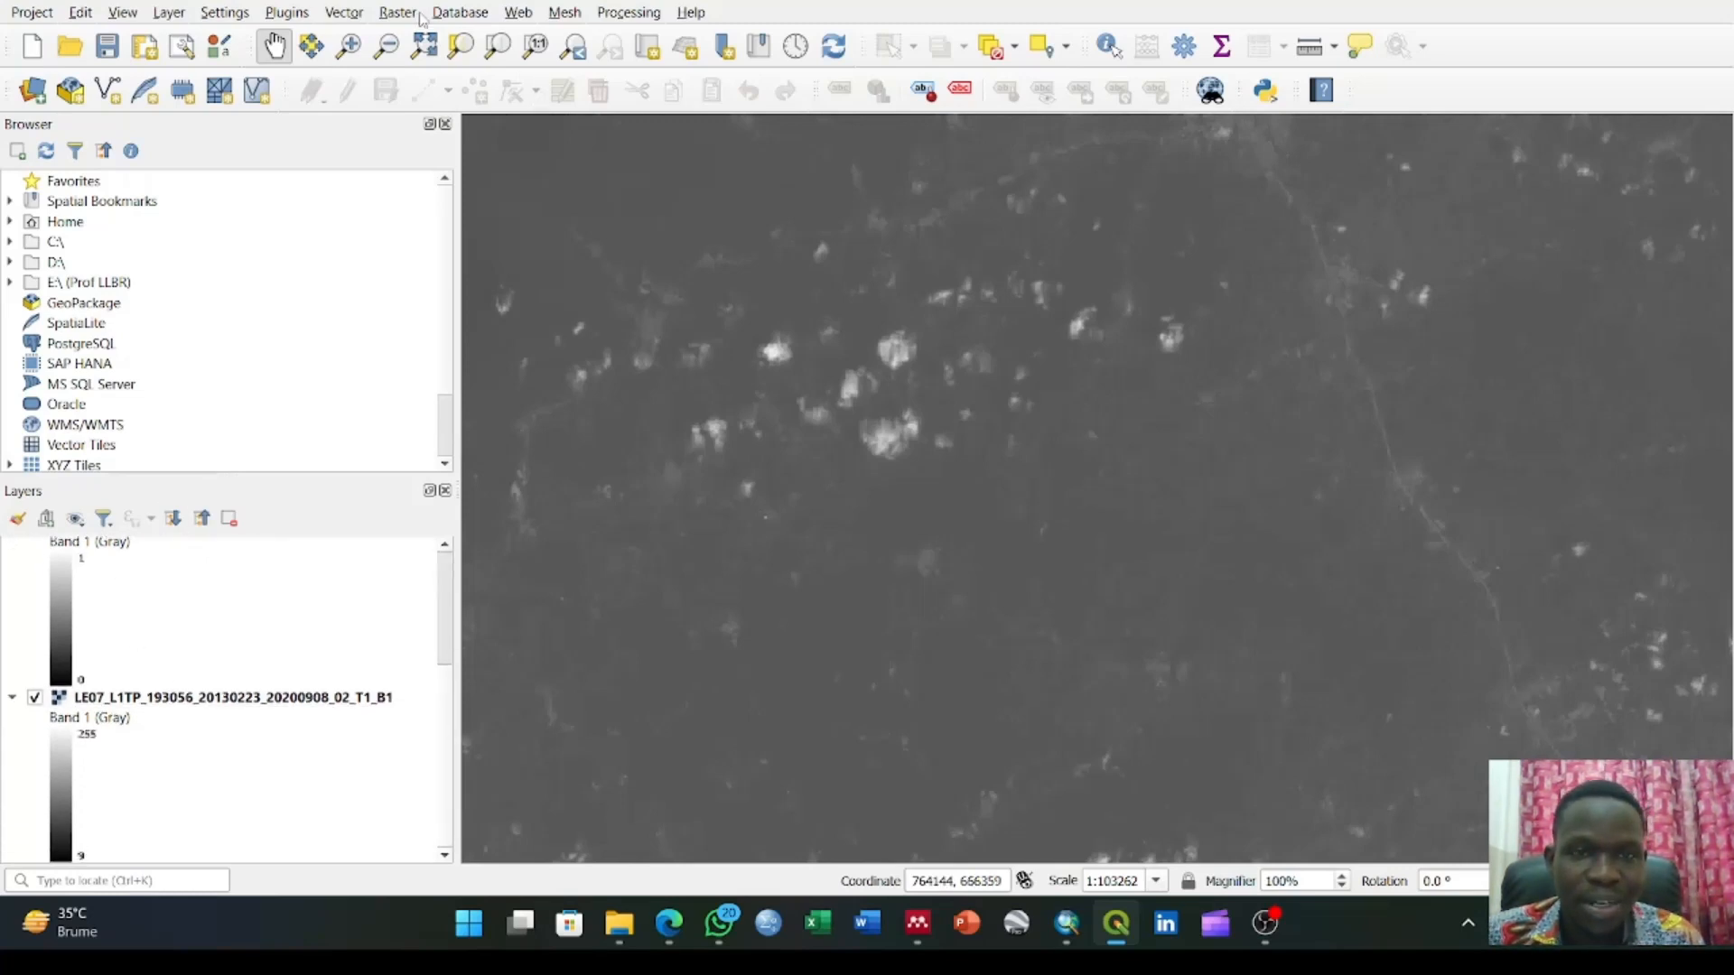
Add the original LE07_L1TP_193056_20130223_20200908_02_T1_B1.TIF from Downloads again as a raster layer for comparison
left_click(170, 13)
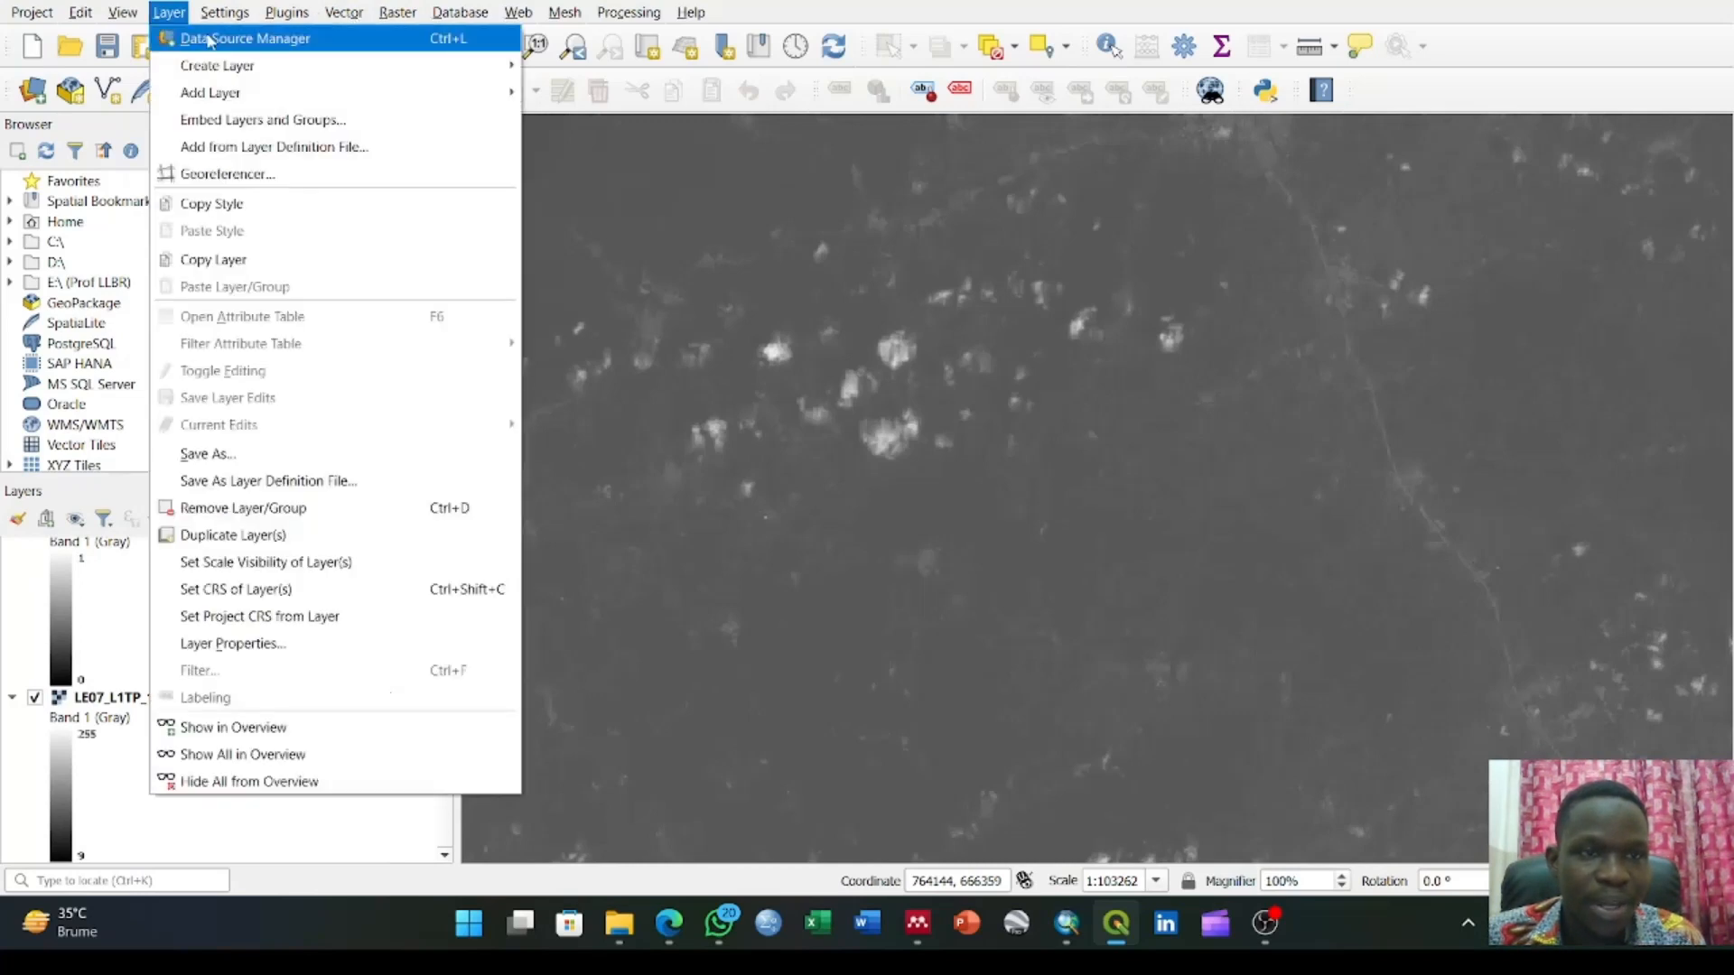
mouse_move(279, 92)
left_click(588, 123)
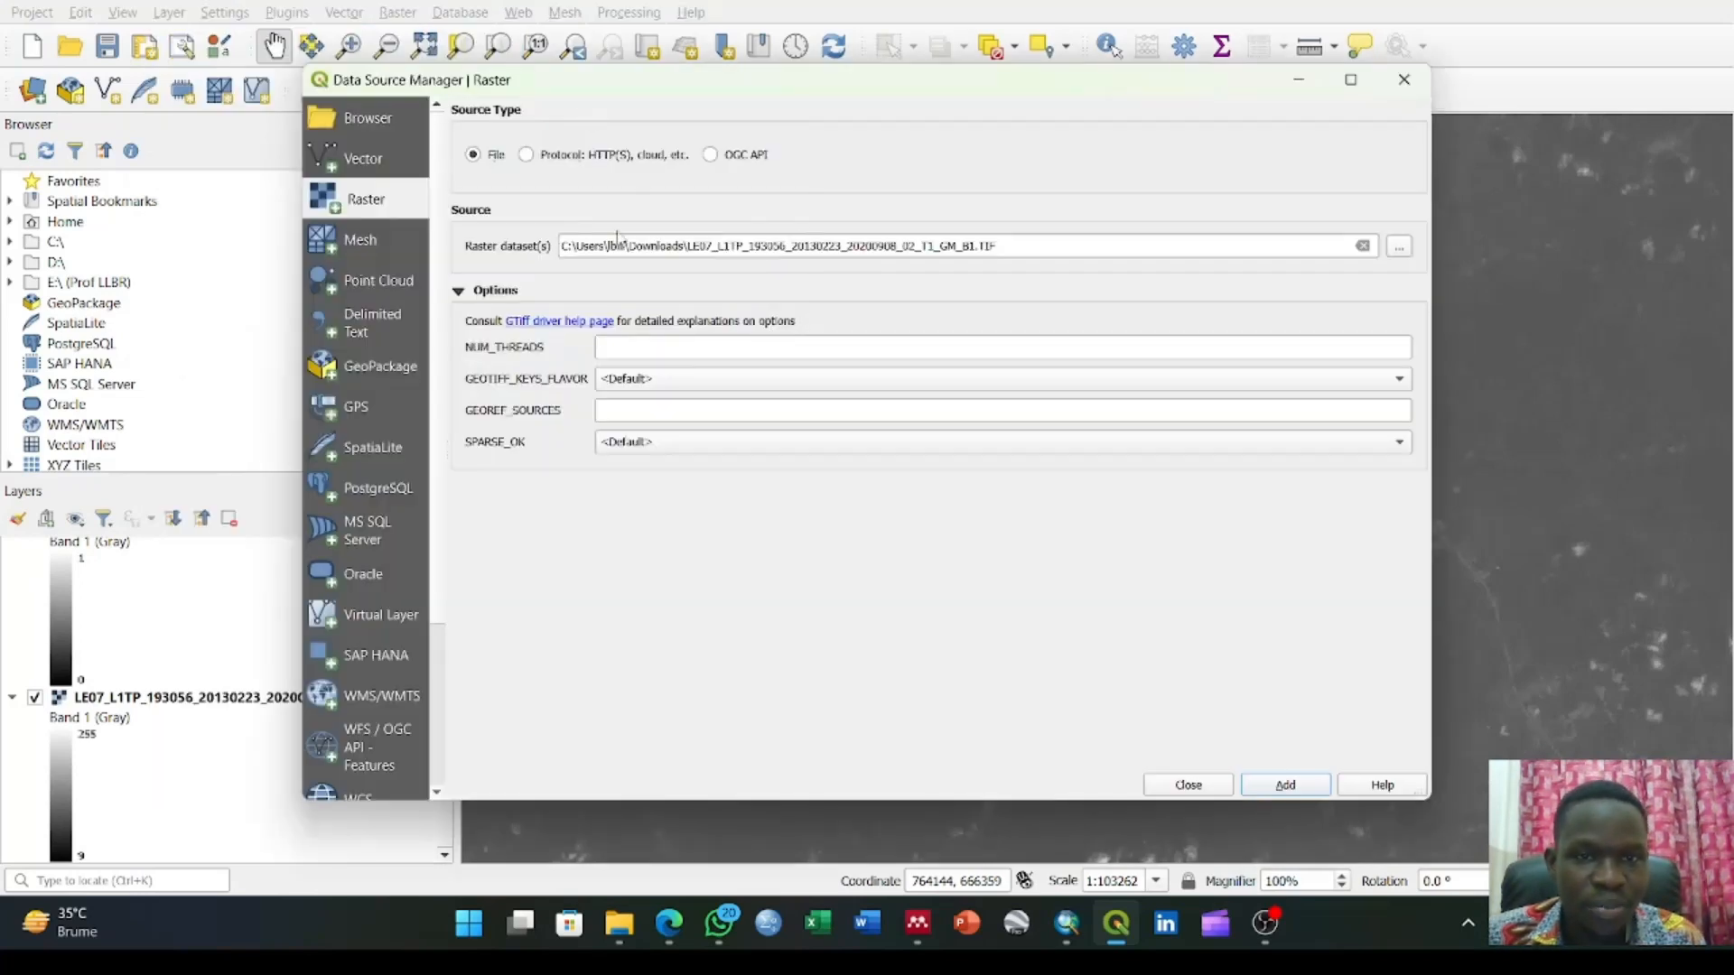
left_click(1398, 246)
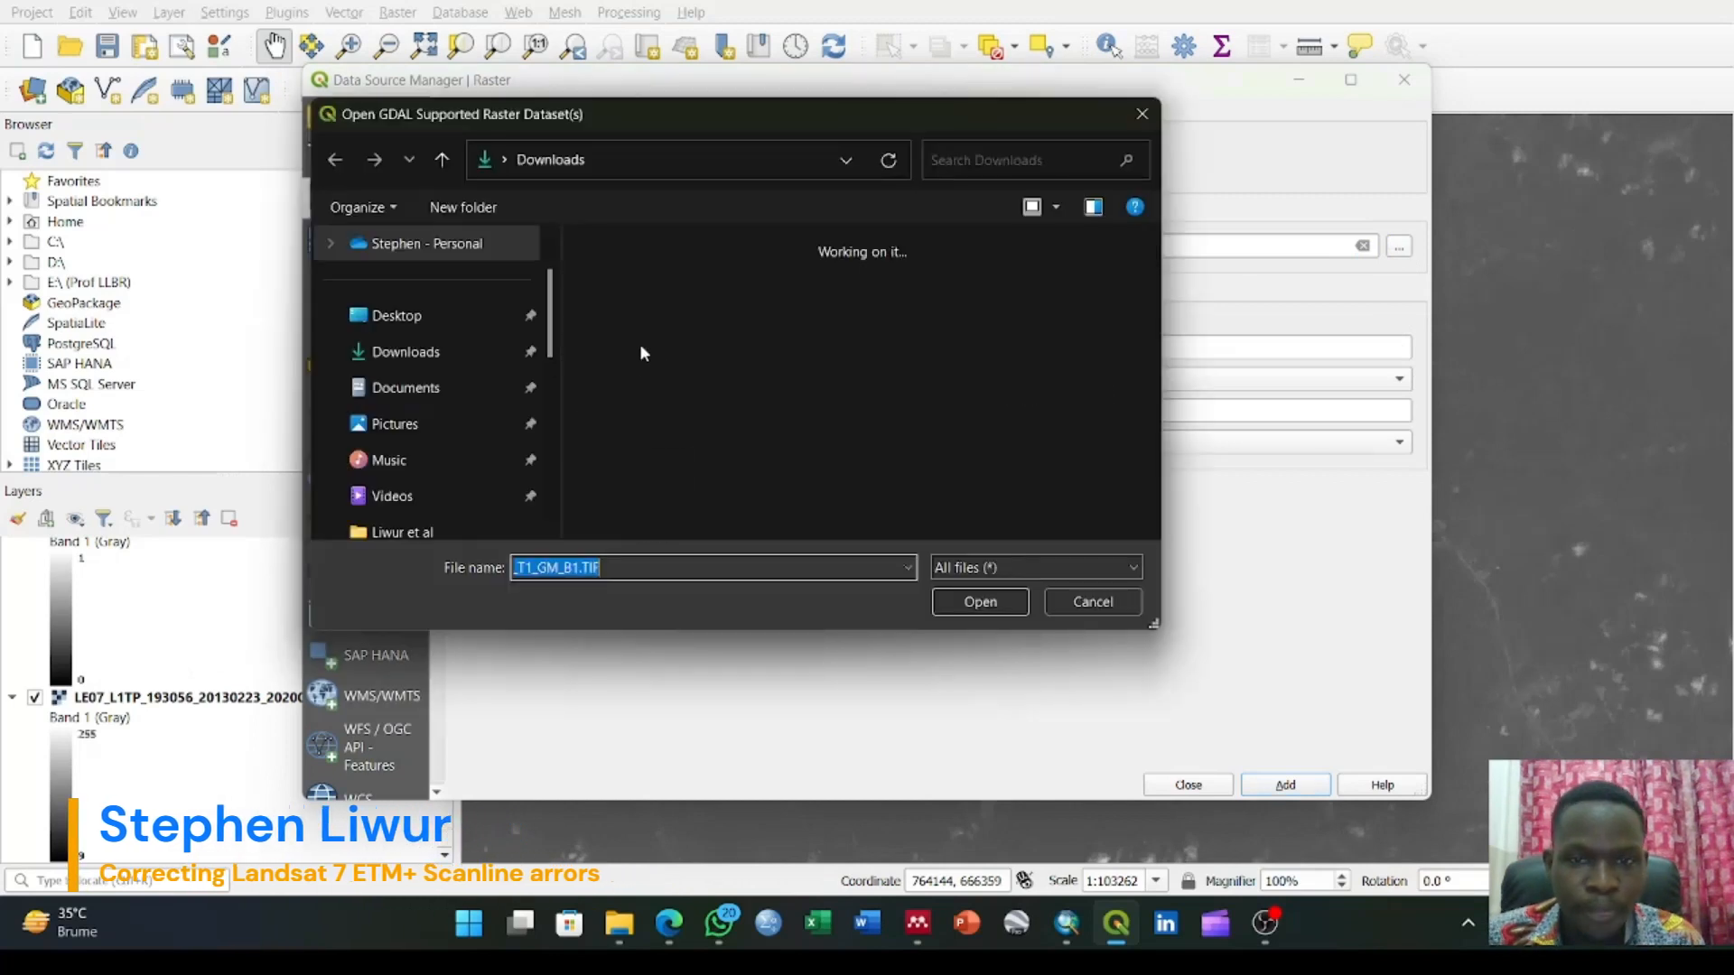
left_click(798, 341)
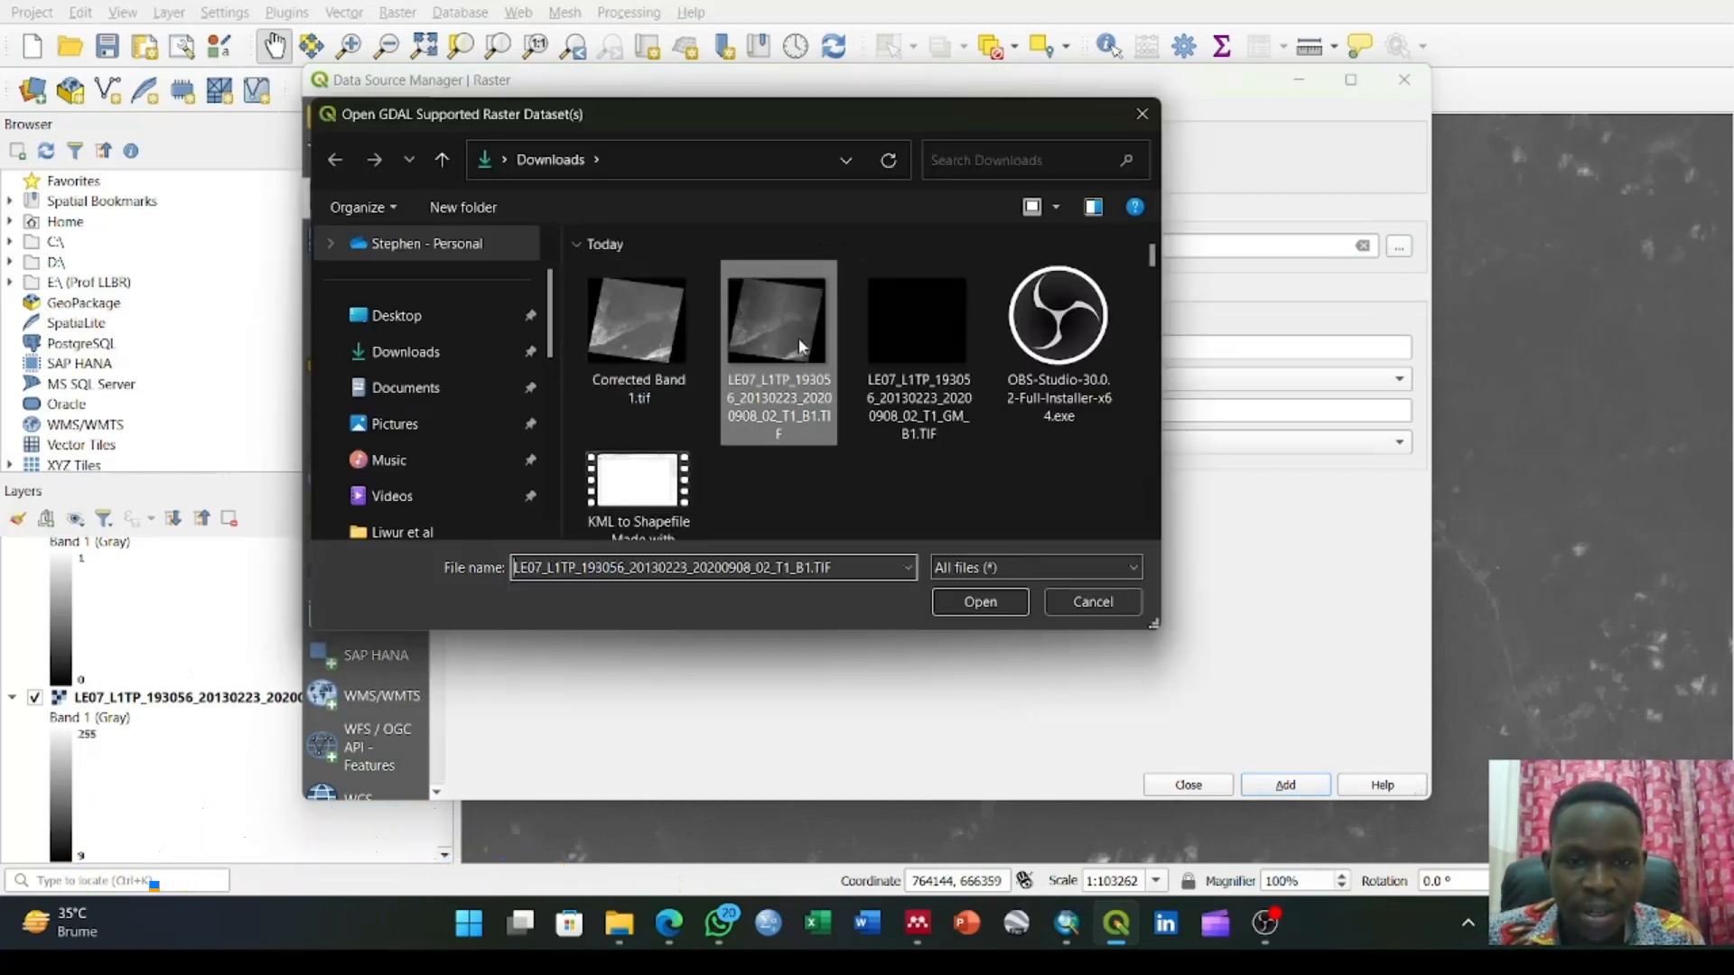
left_click(957, 601)
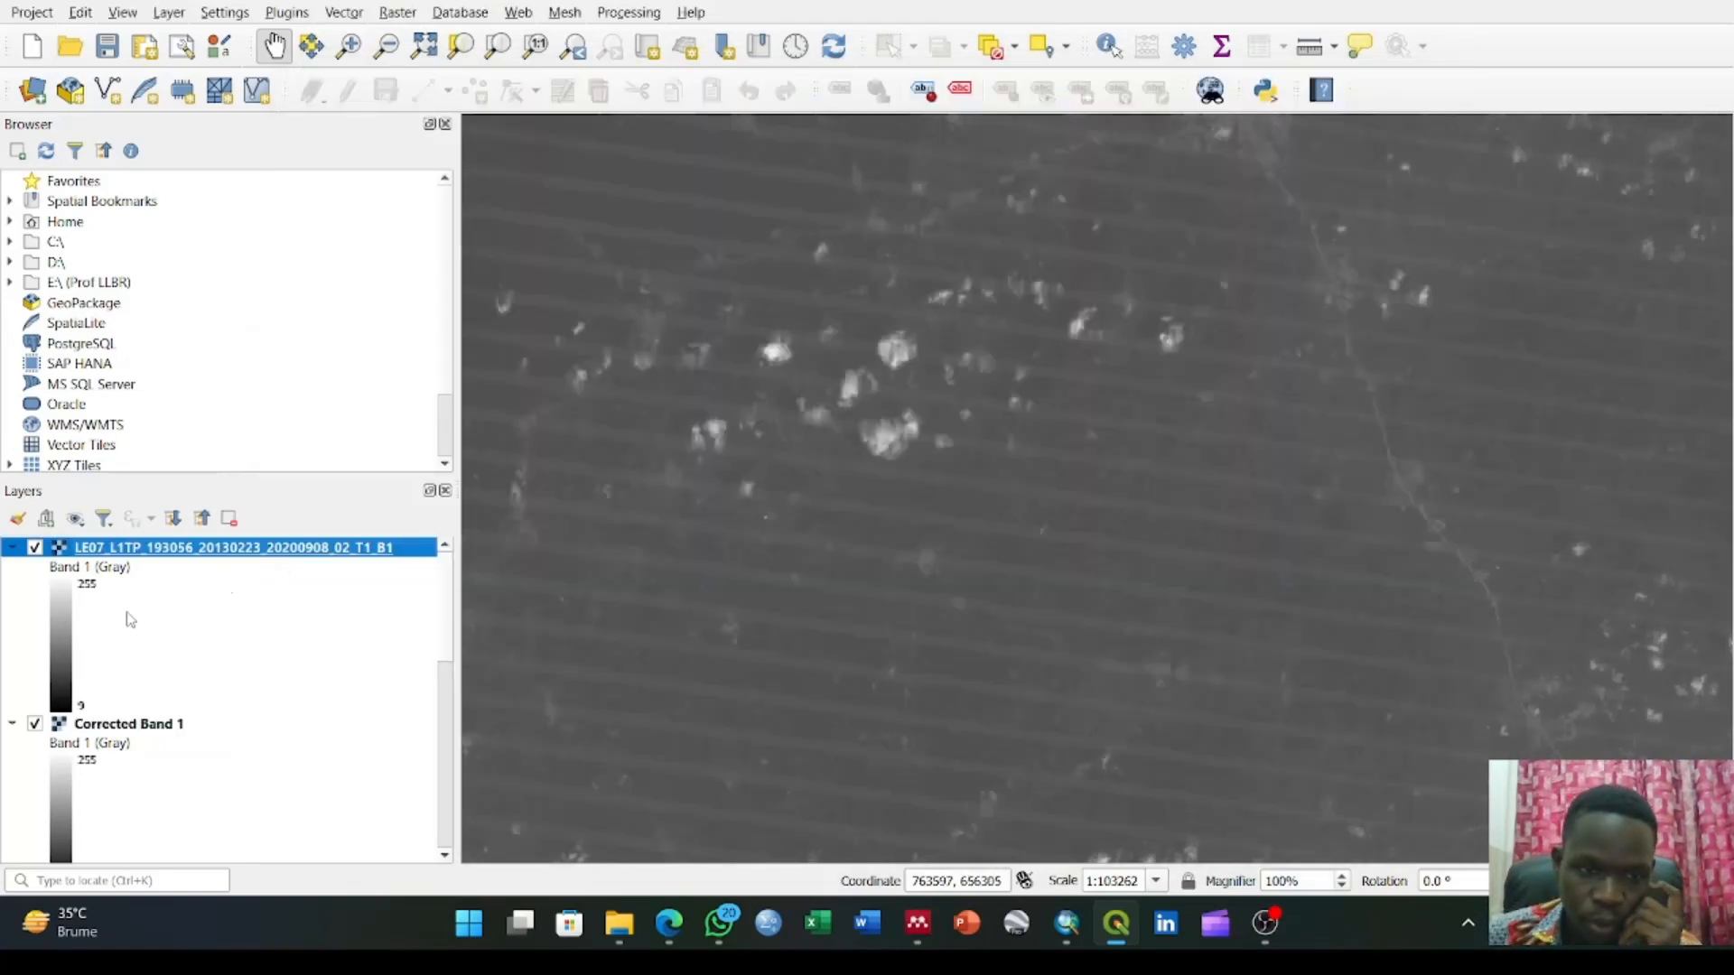
Hide the Corrected Band 1 layer and examine the scan line gaps in the original B1 layer close up and across the scene
scroll(125, 646, "down", 2)
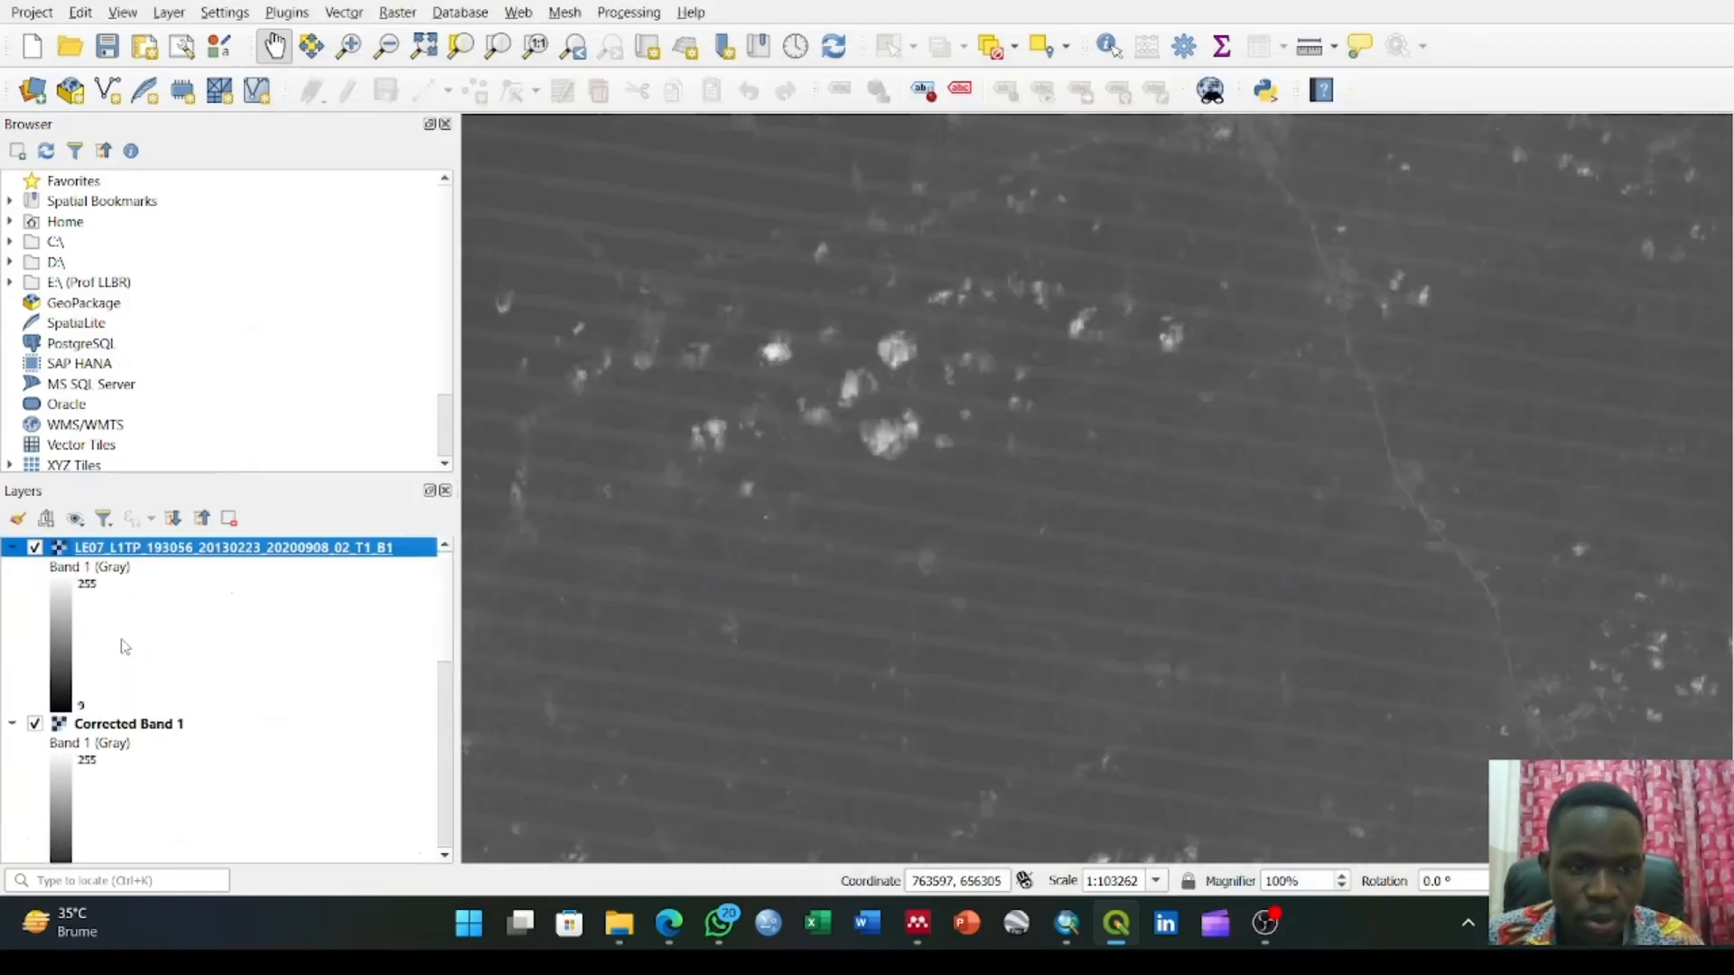
left_click(34, 724)
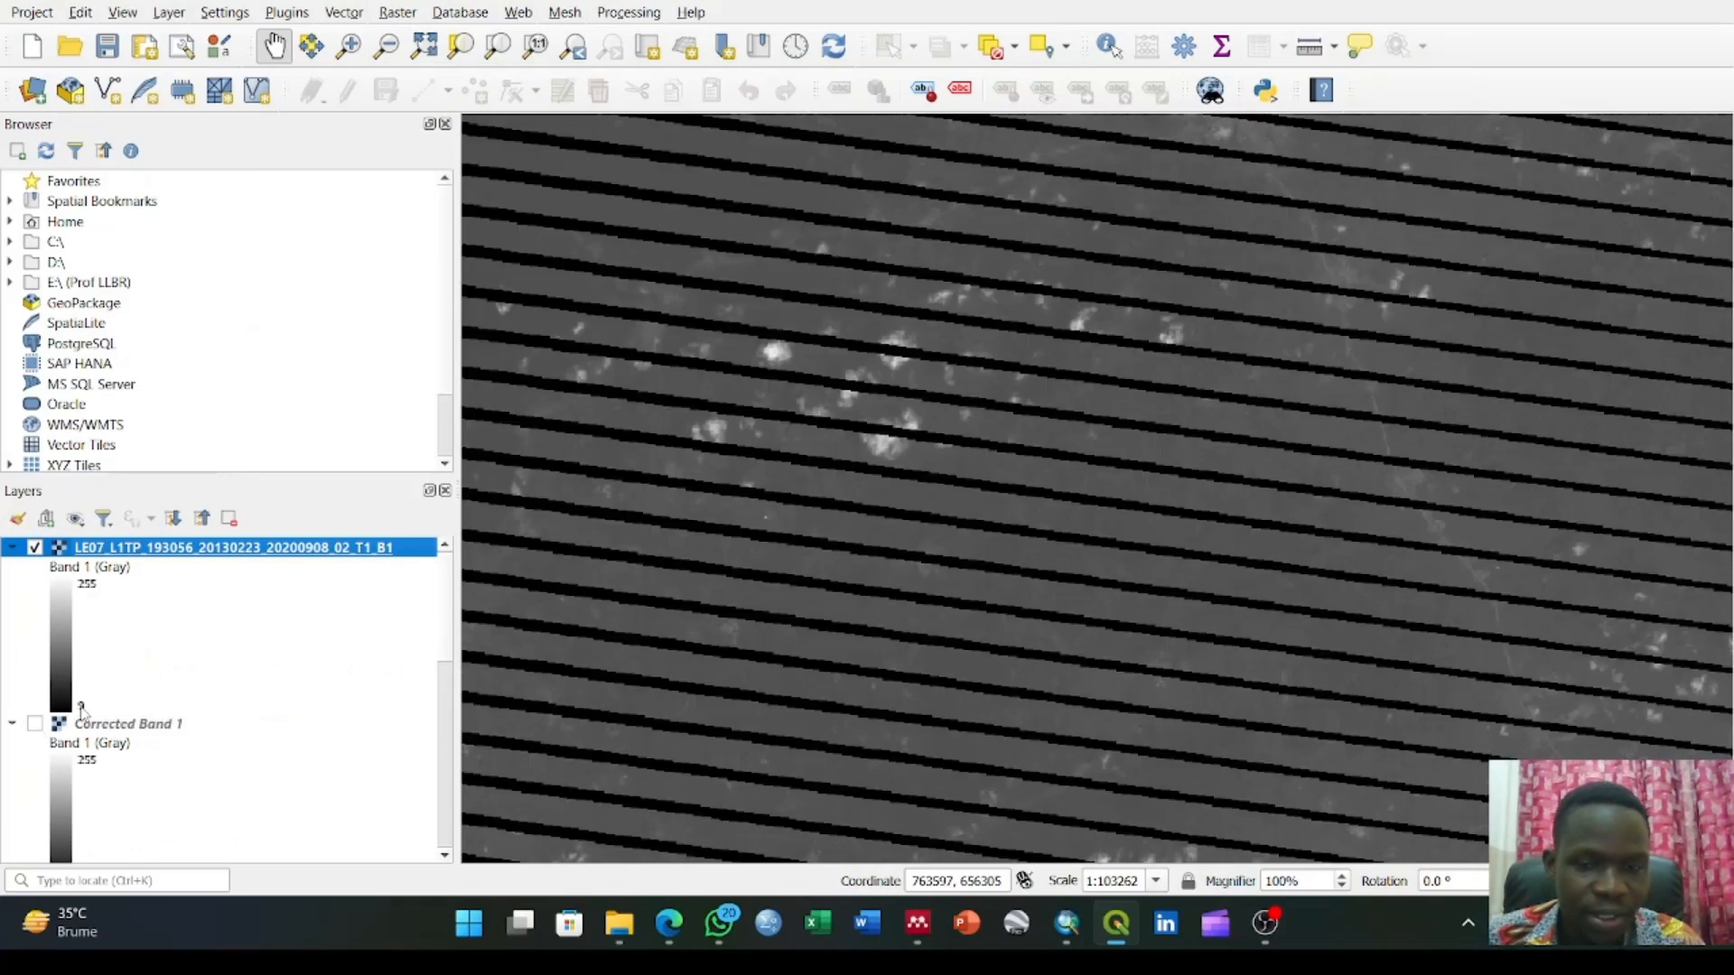
scroll(54, 722, "up", 2)
scroll(91, 670, "down", 2)
left_click(81, 547)
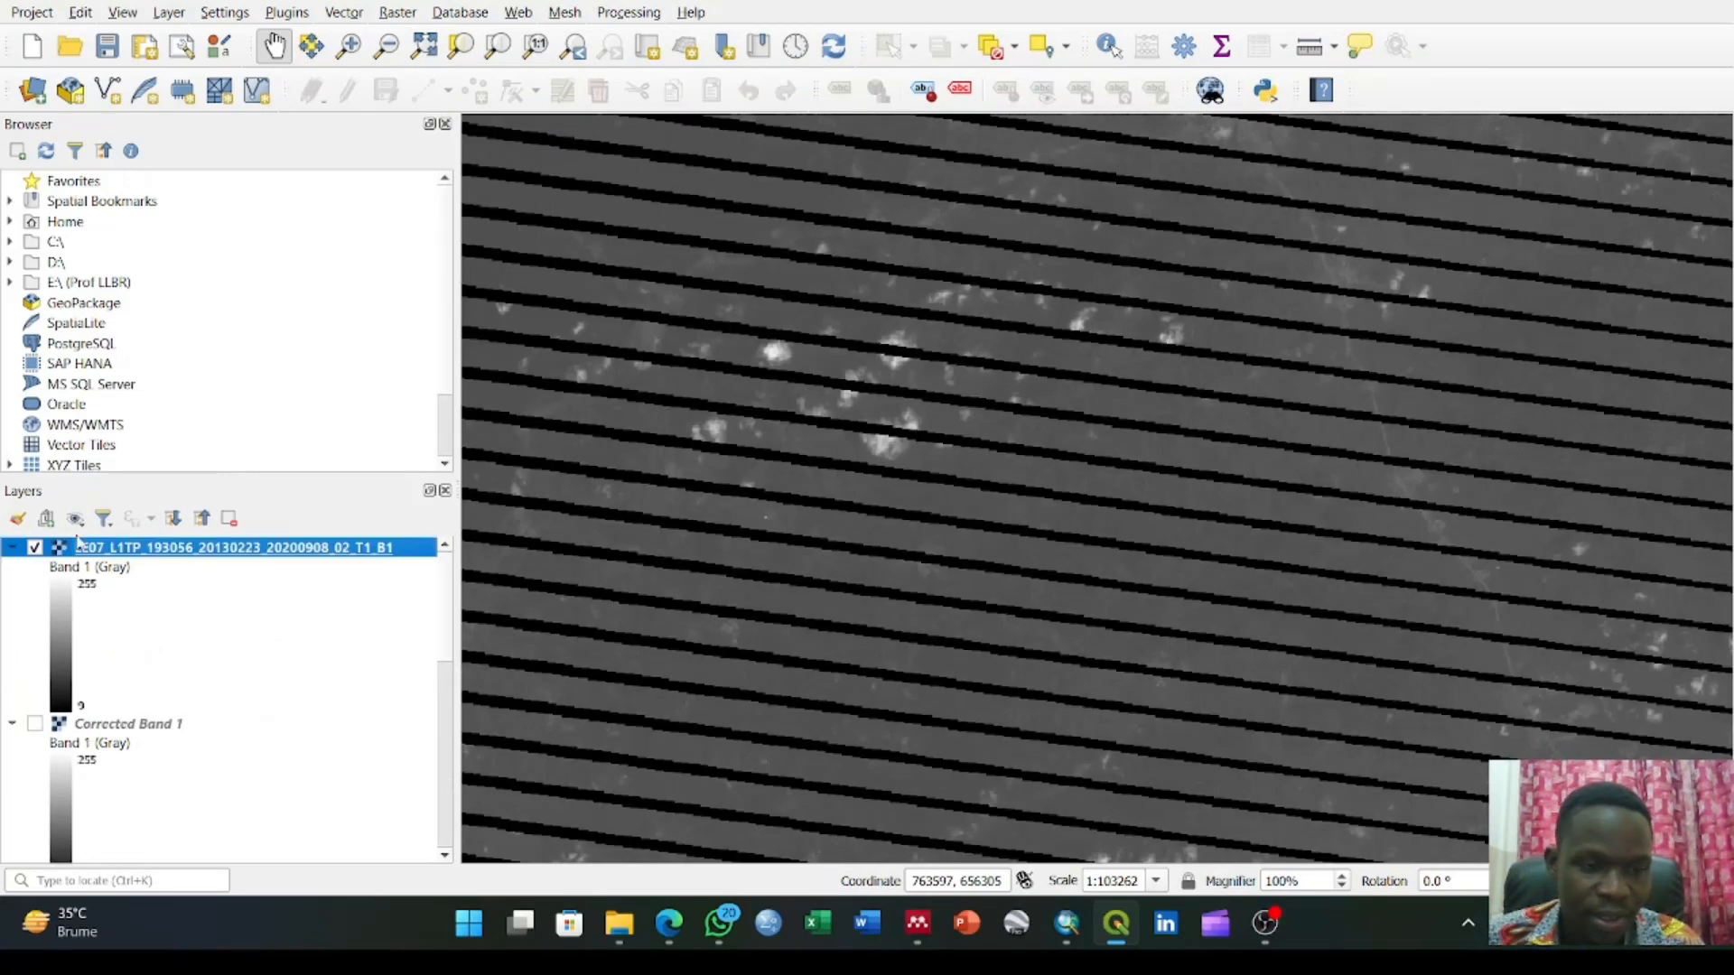
scroll(741, 438, "up", 4)
scroll(757, 431, "down", 3)
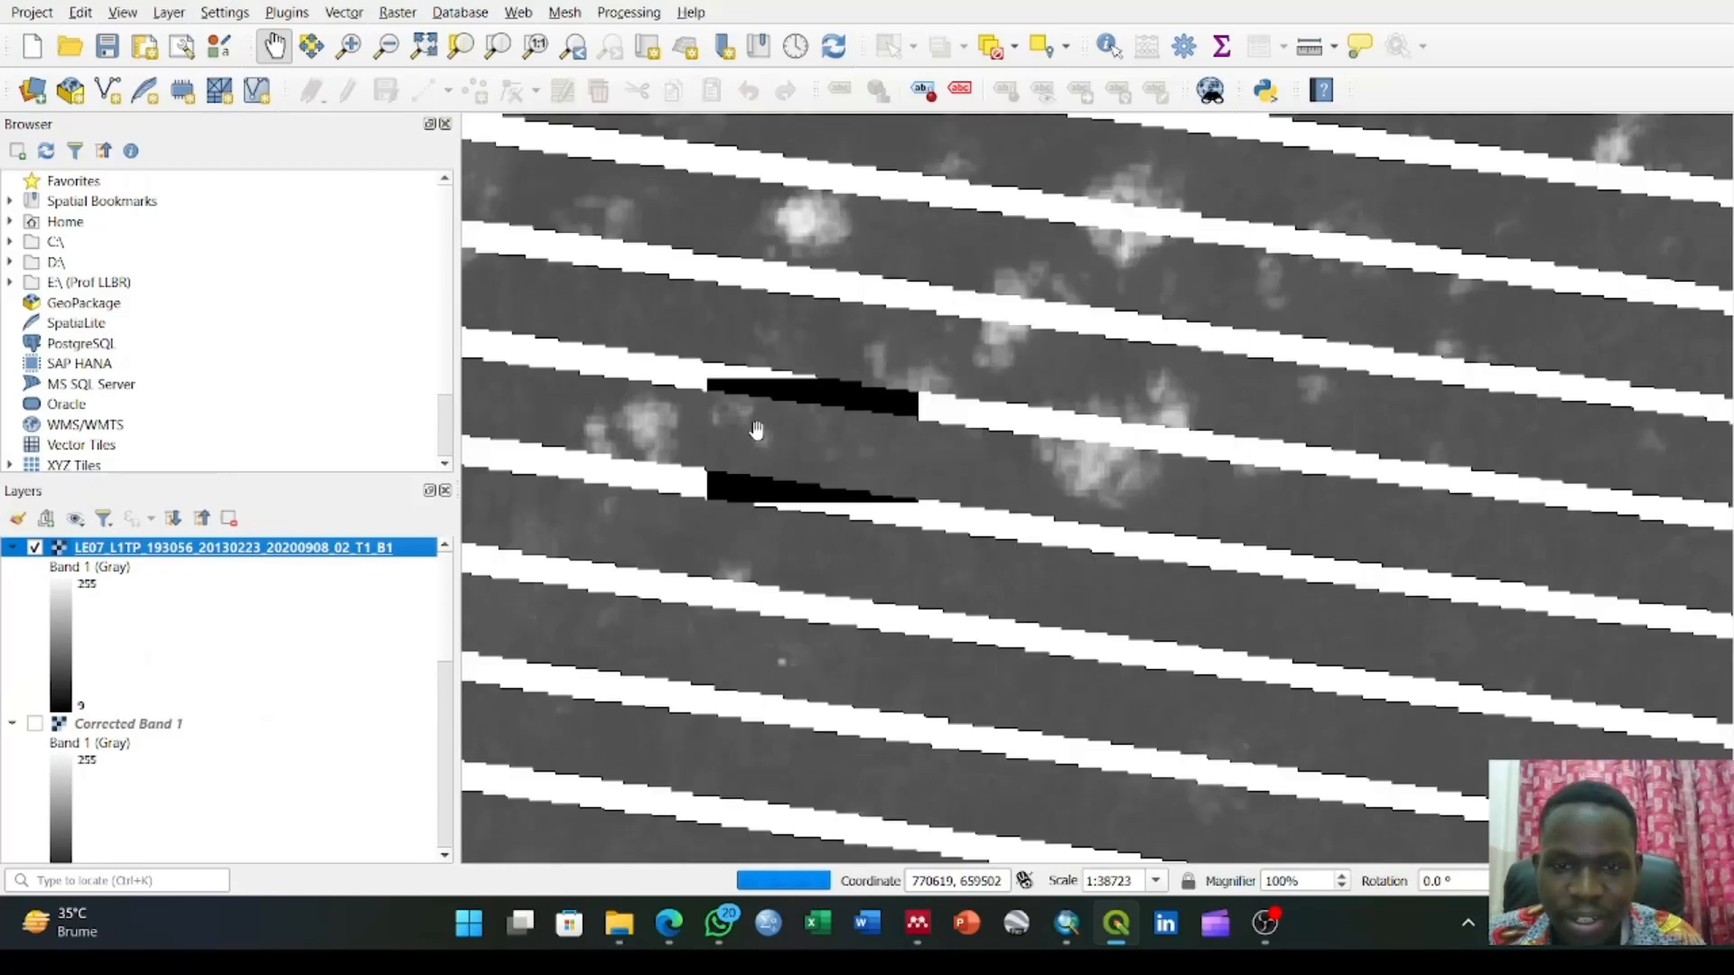
scroll(858, 415, "down", 5)
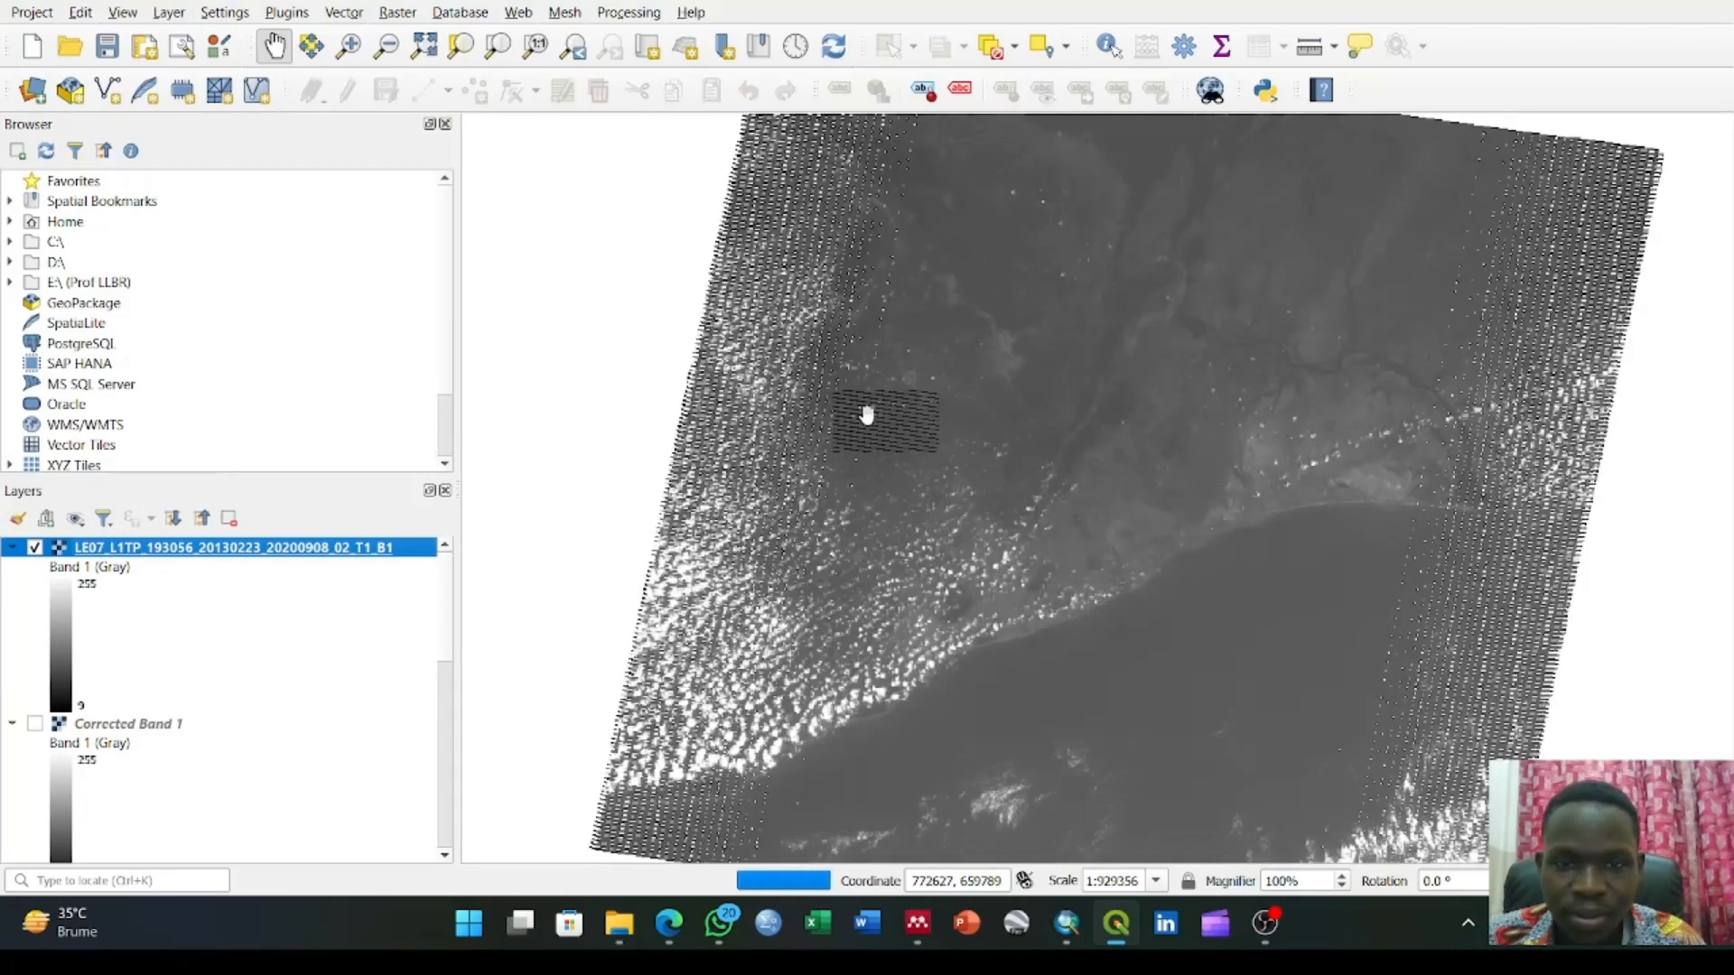
Compare a scan line gap area close up by hiding the original B1 layer and showing the Corrected Band 1 layer
scroll(867, 415, "up", 1)
scroll(867, 416, "up", 1)
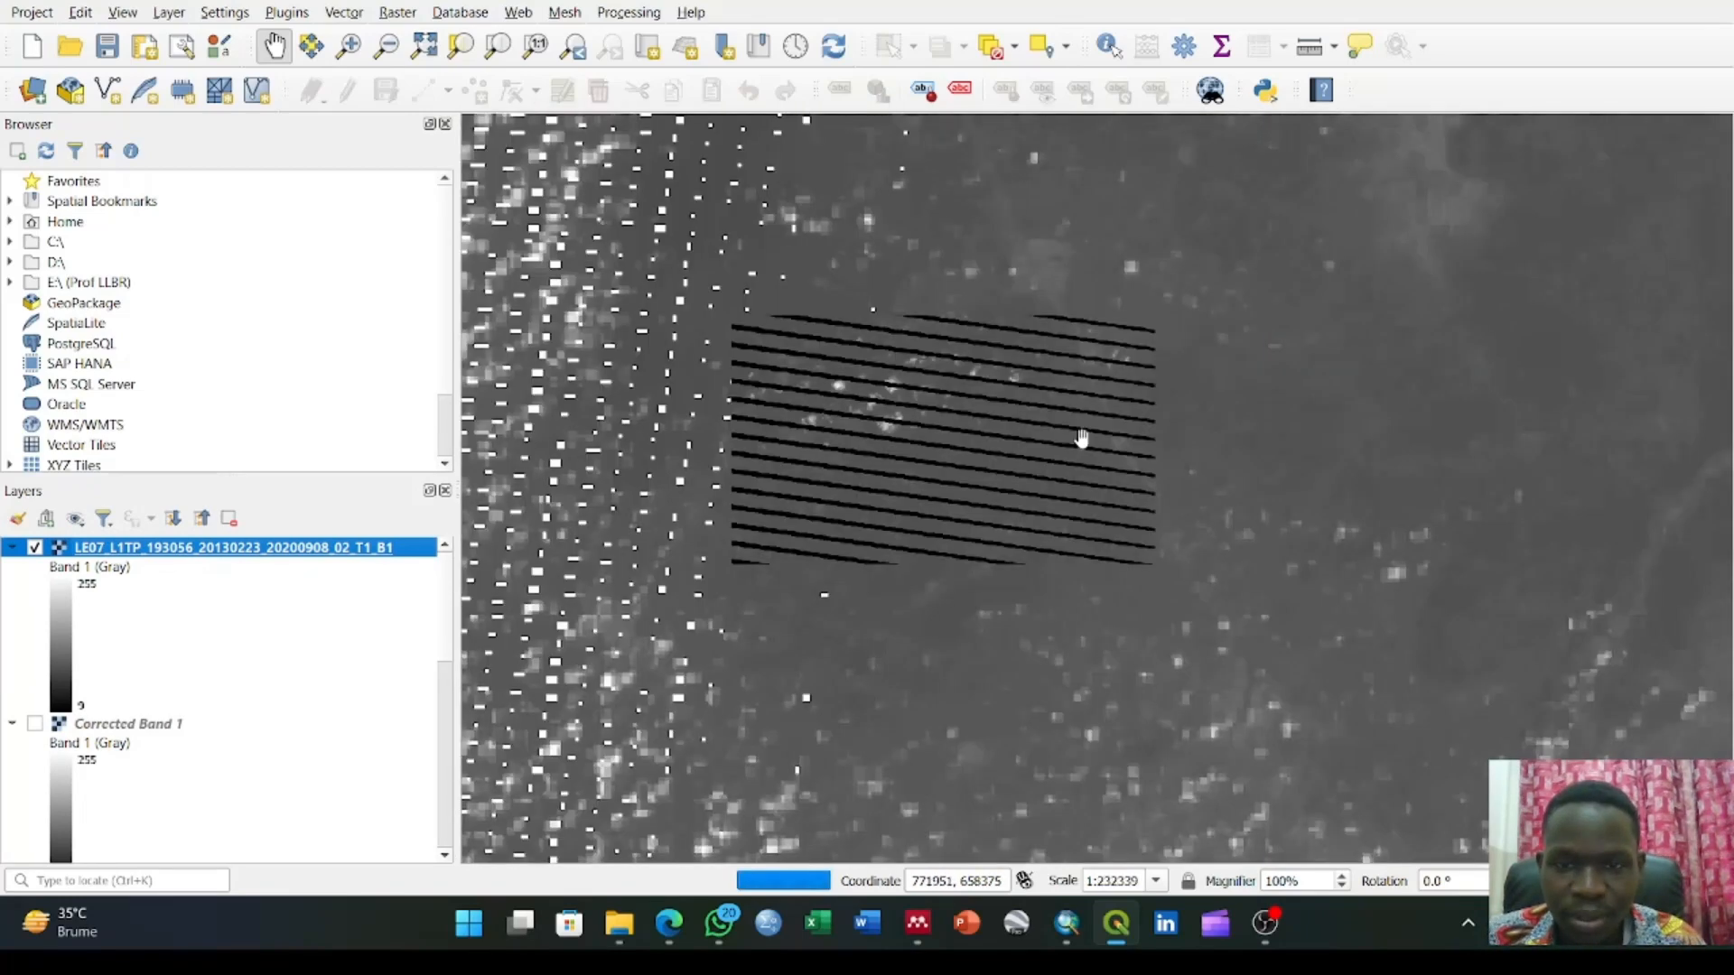
left_click_drag(1593, 386, 1216, 452)
left_click_drag(1449, 450, 1047, 389)
scroll(1048, 389, "up", 1)
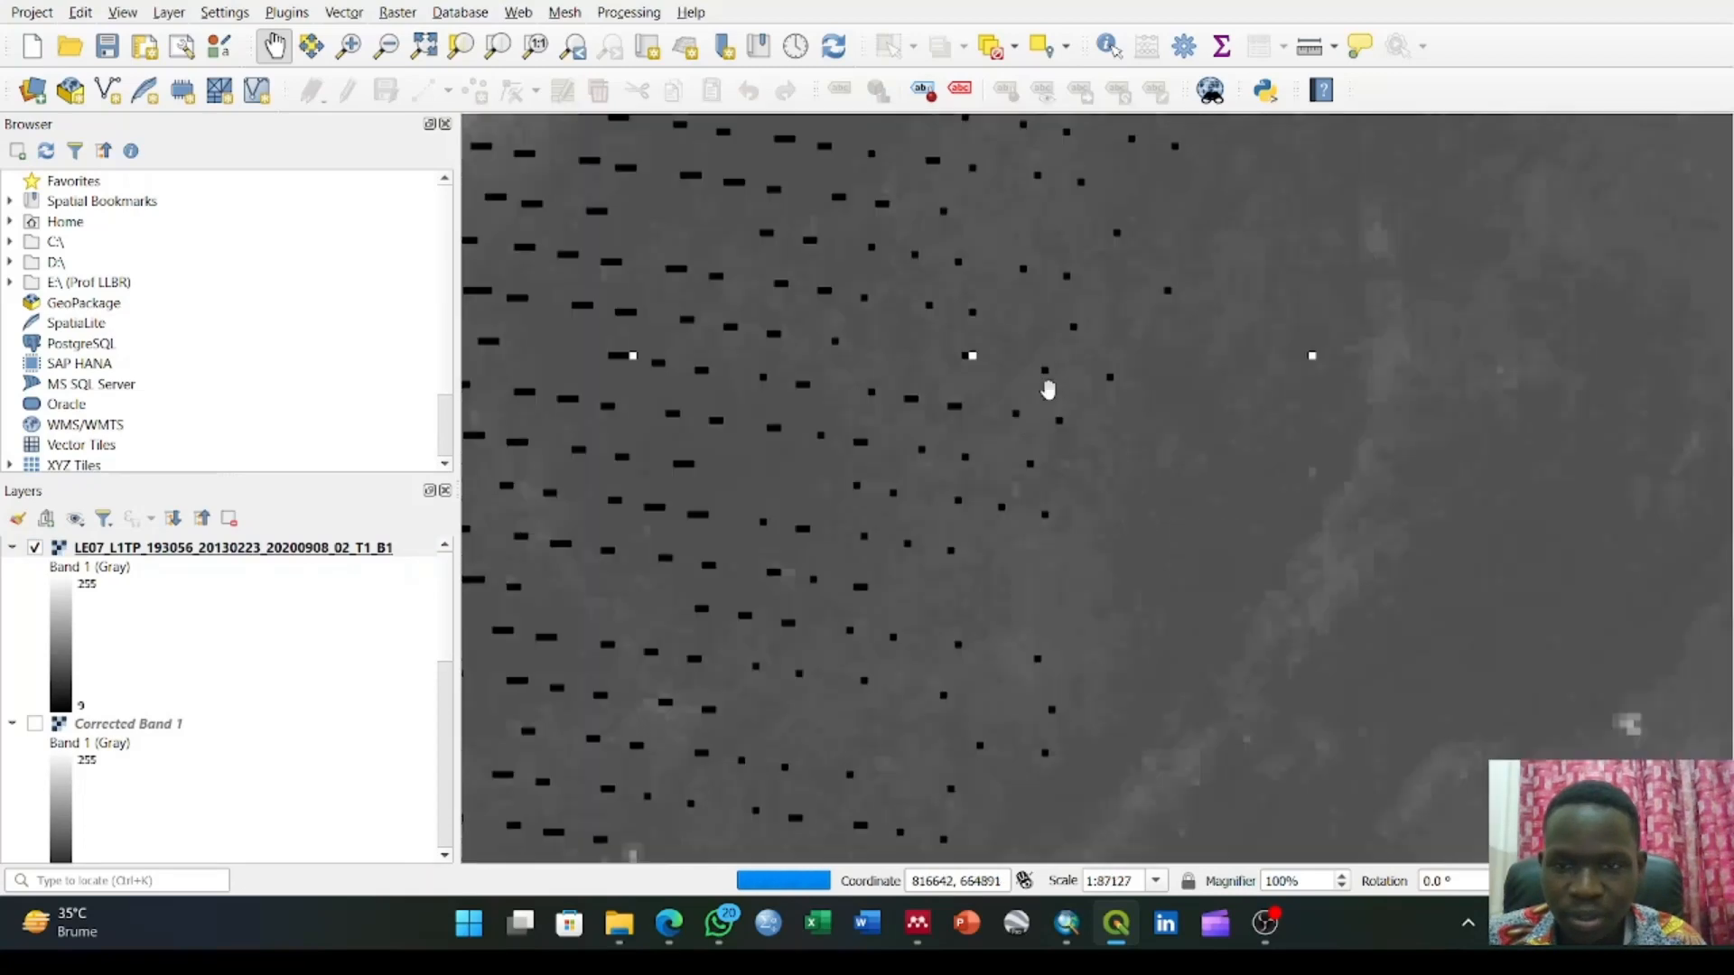
scroll(943, 395, "up", 2)
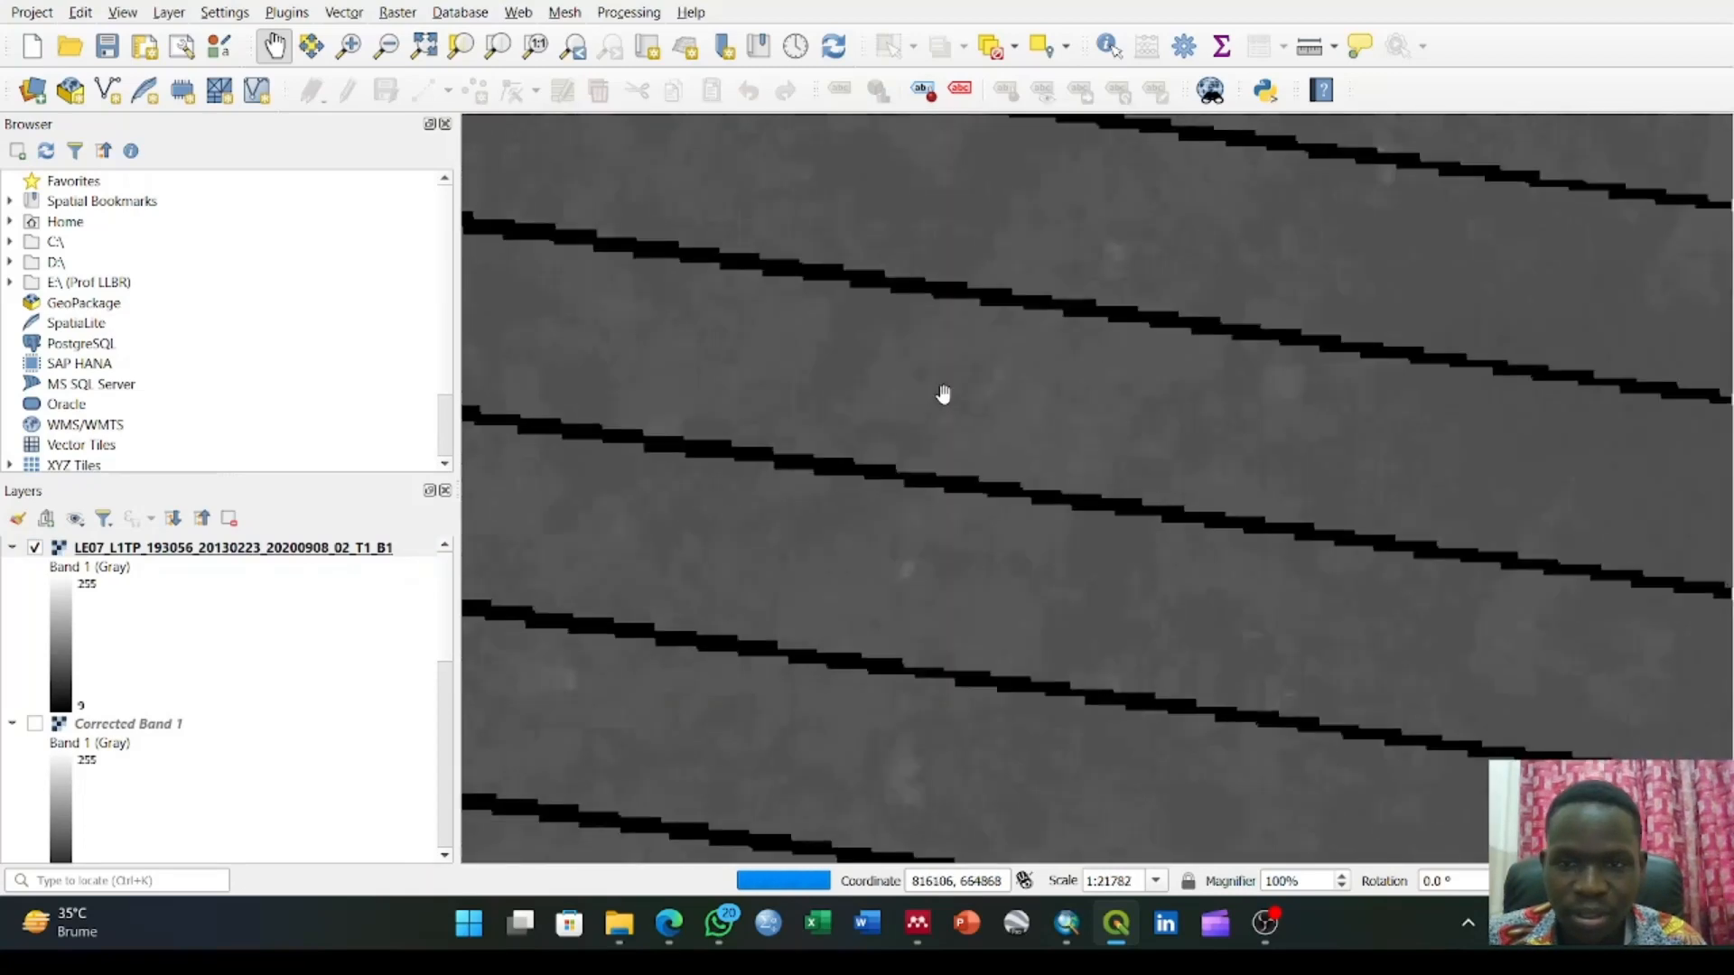
left_click(33, 548)
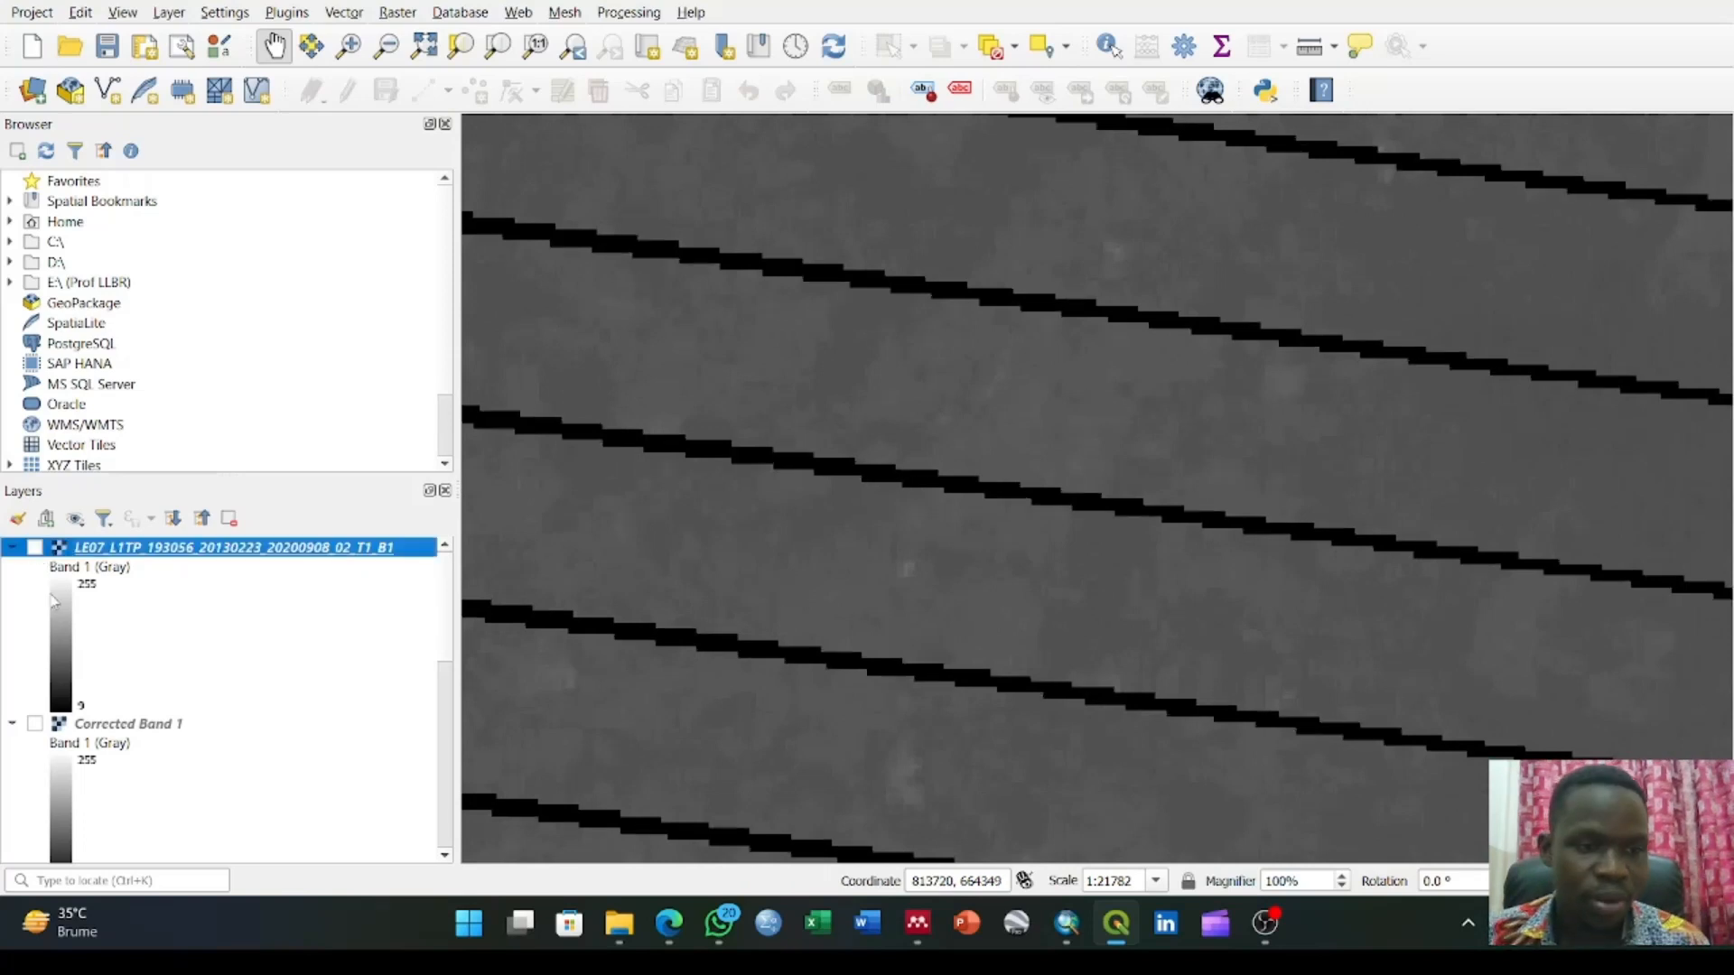
left_click(35, 724)
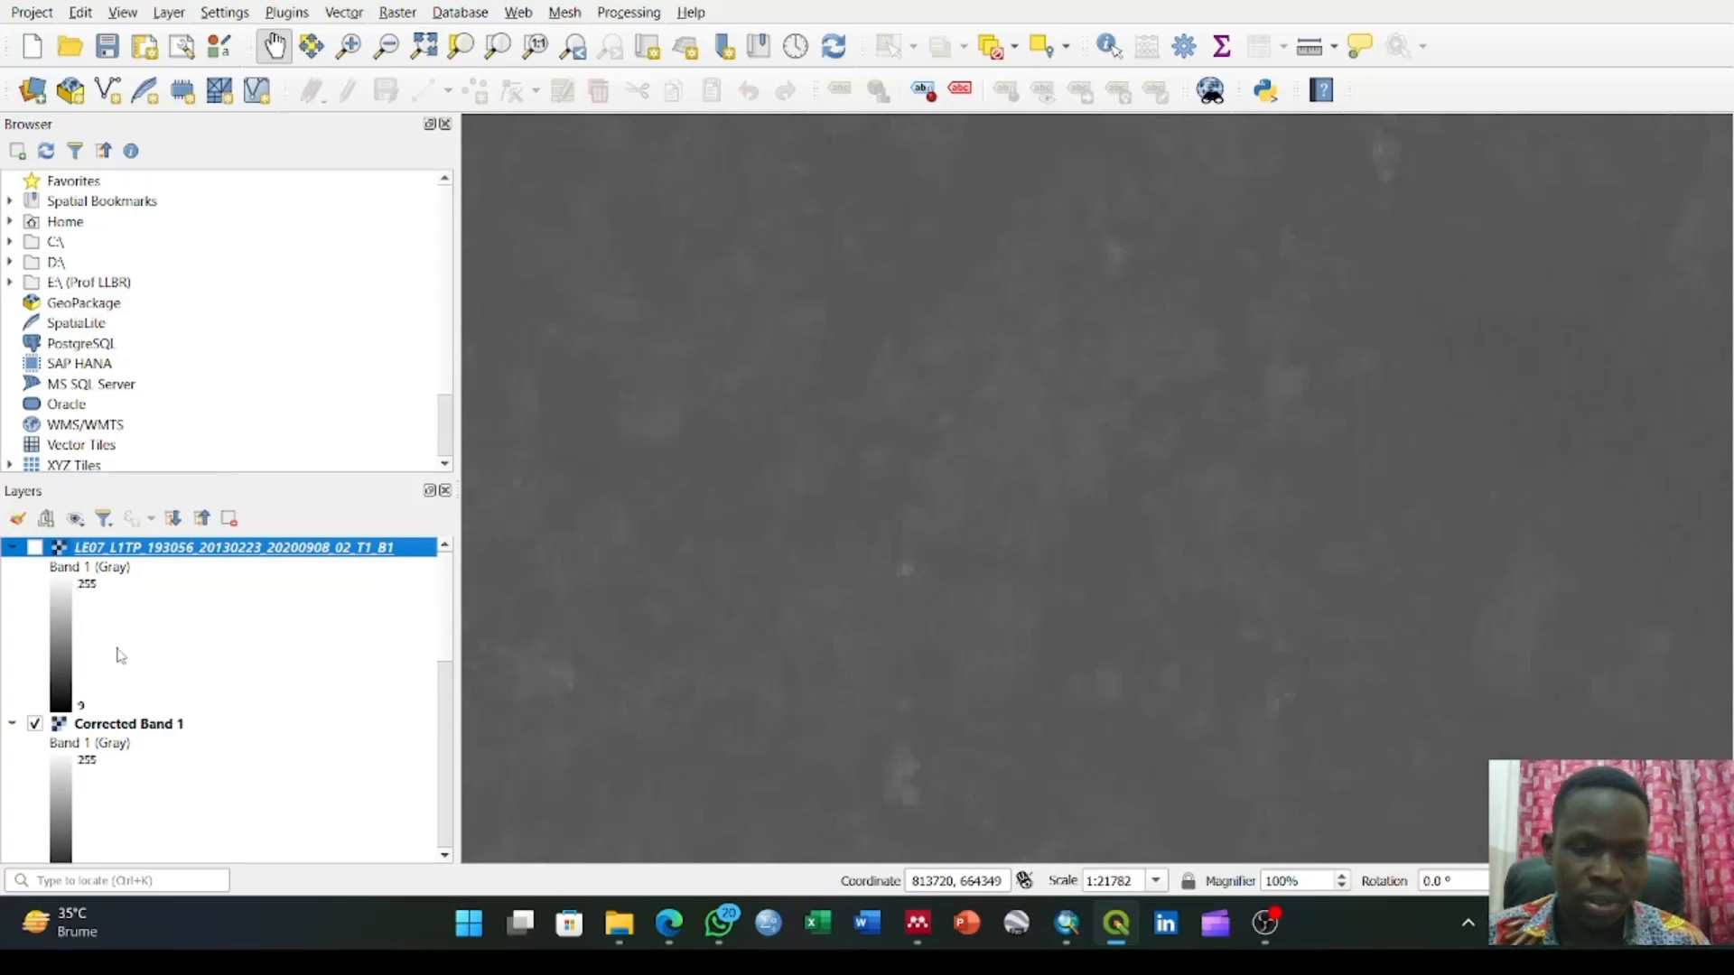
scroll(121, 655, "up", 3)
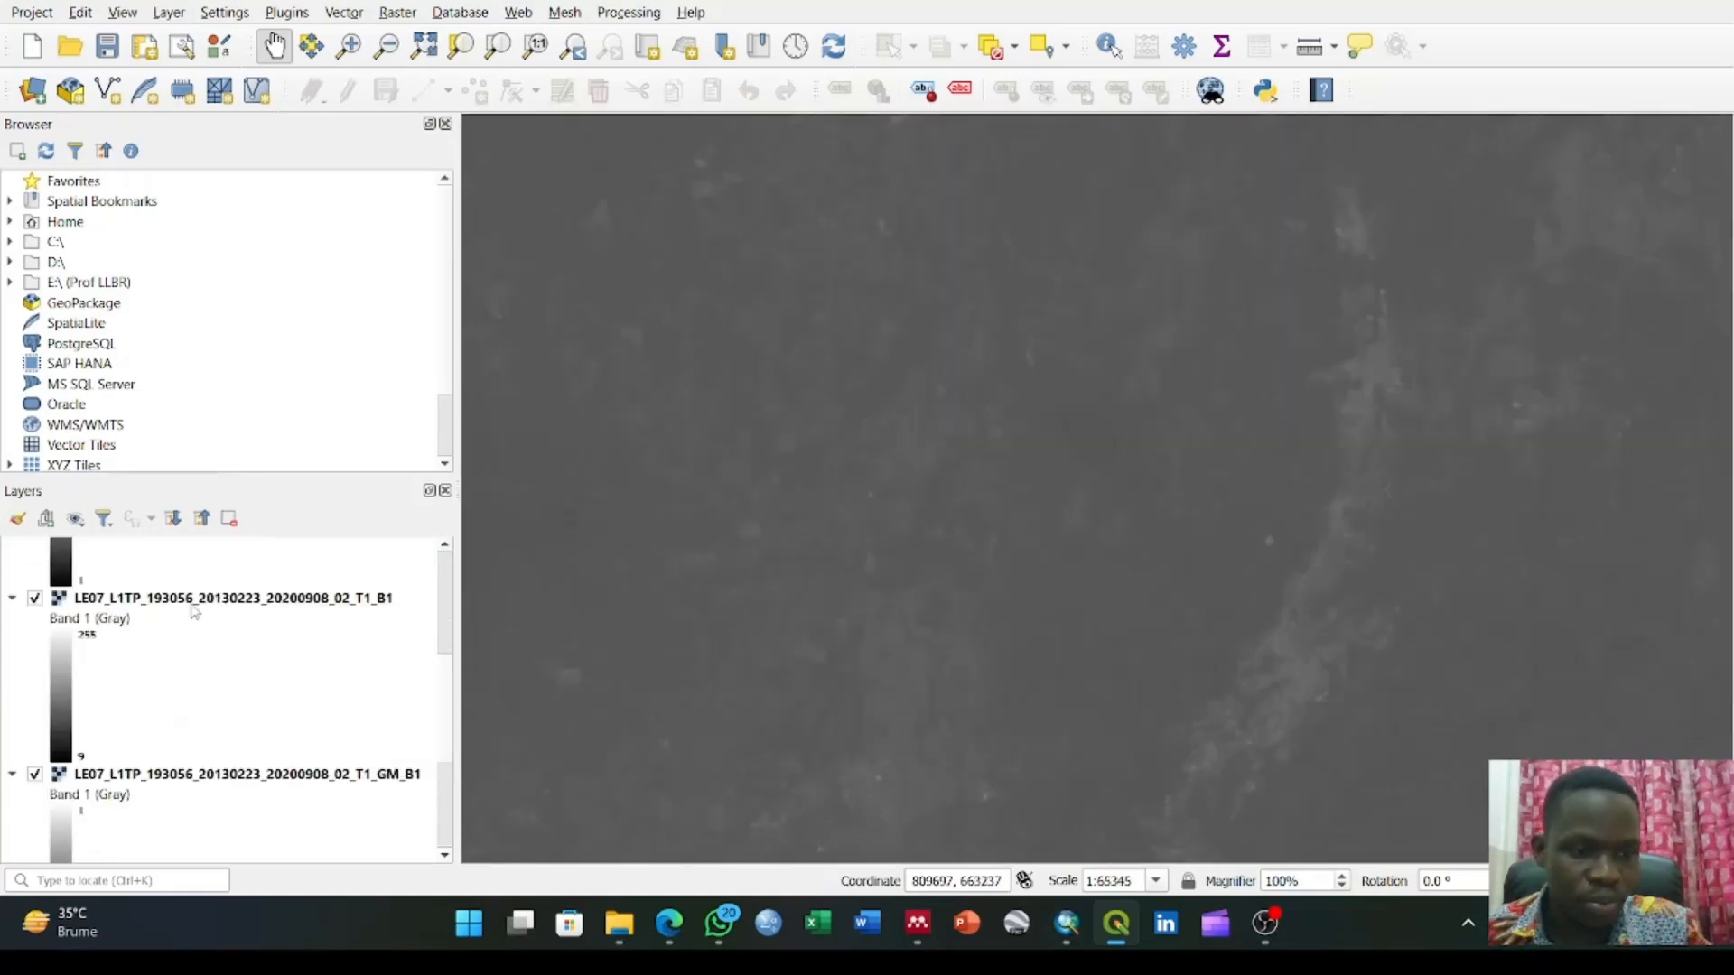
Remove the hidden LE07_L1TP_193056_20130223_20200908_02_T1_B1 comparison layer above Corrected Band 1 from the project
scroll(195, 612, "up", 3)
scroll(195, 612, "up", 4)
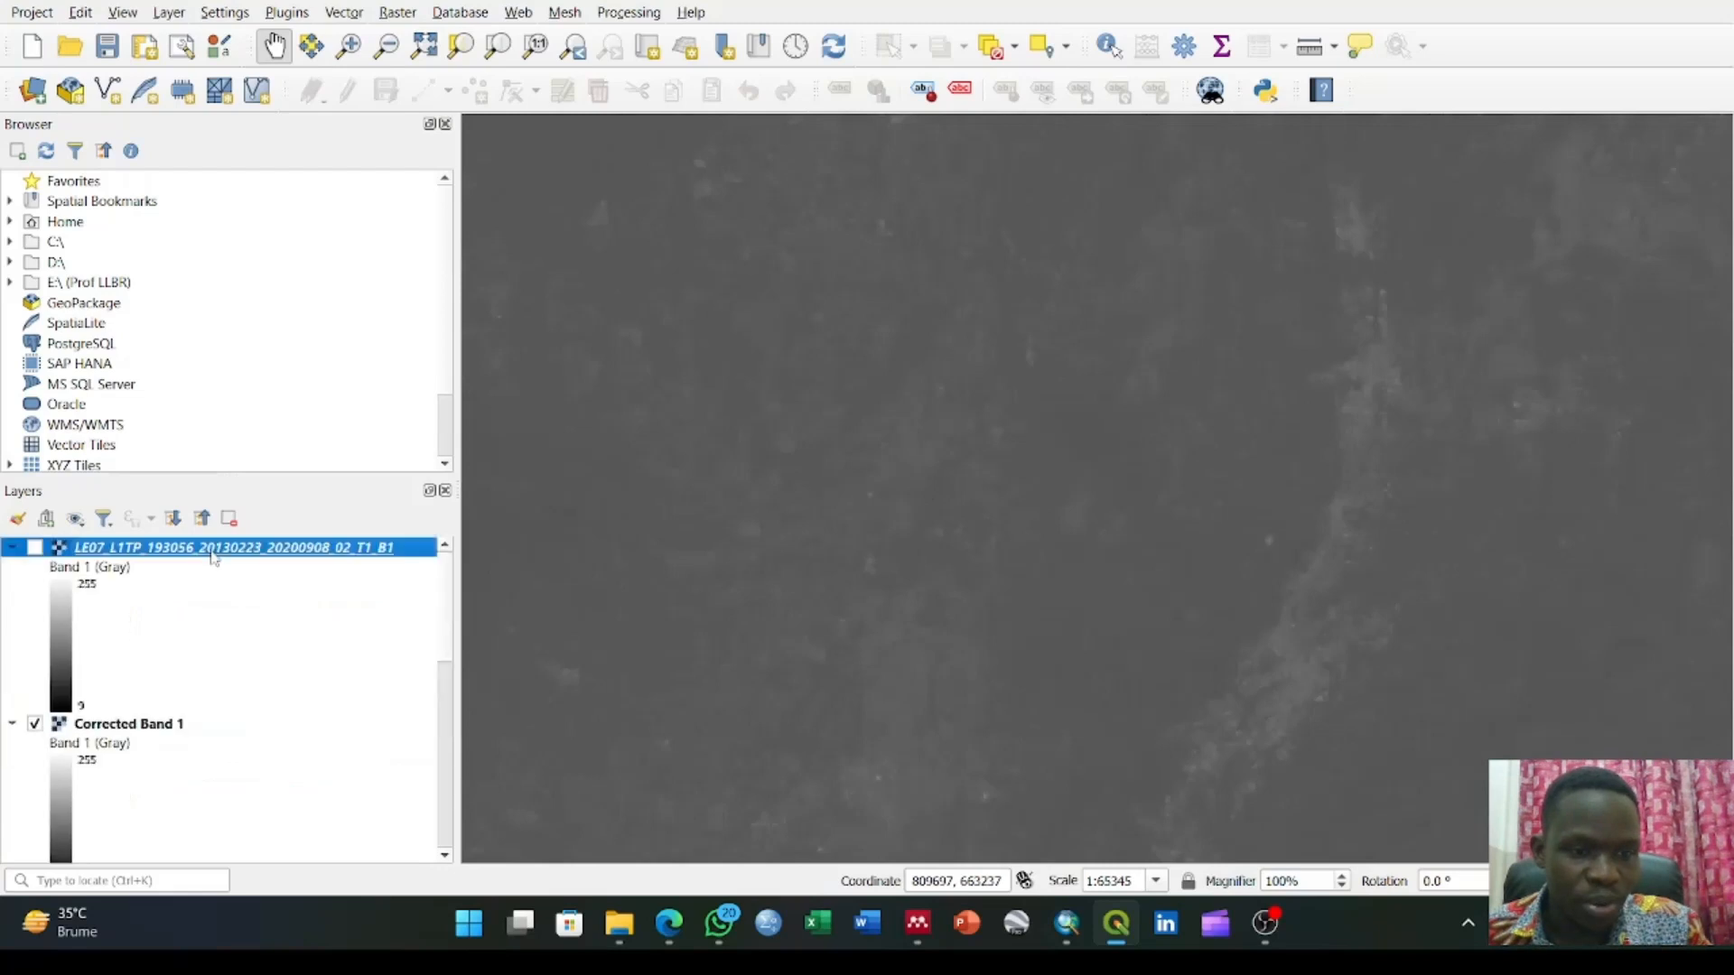
right_click(214, 555)
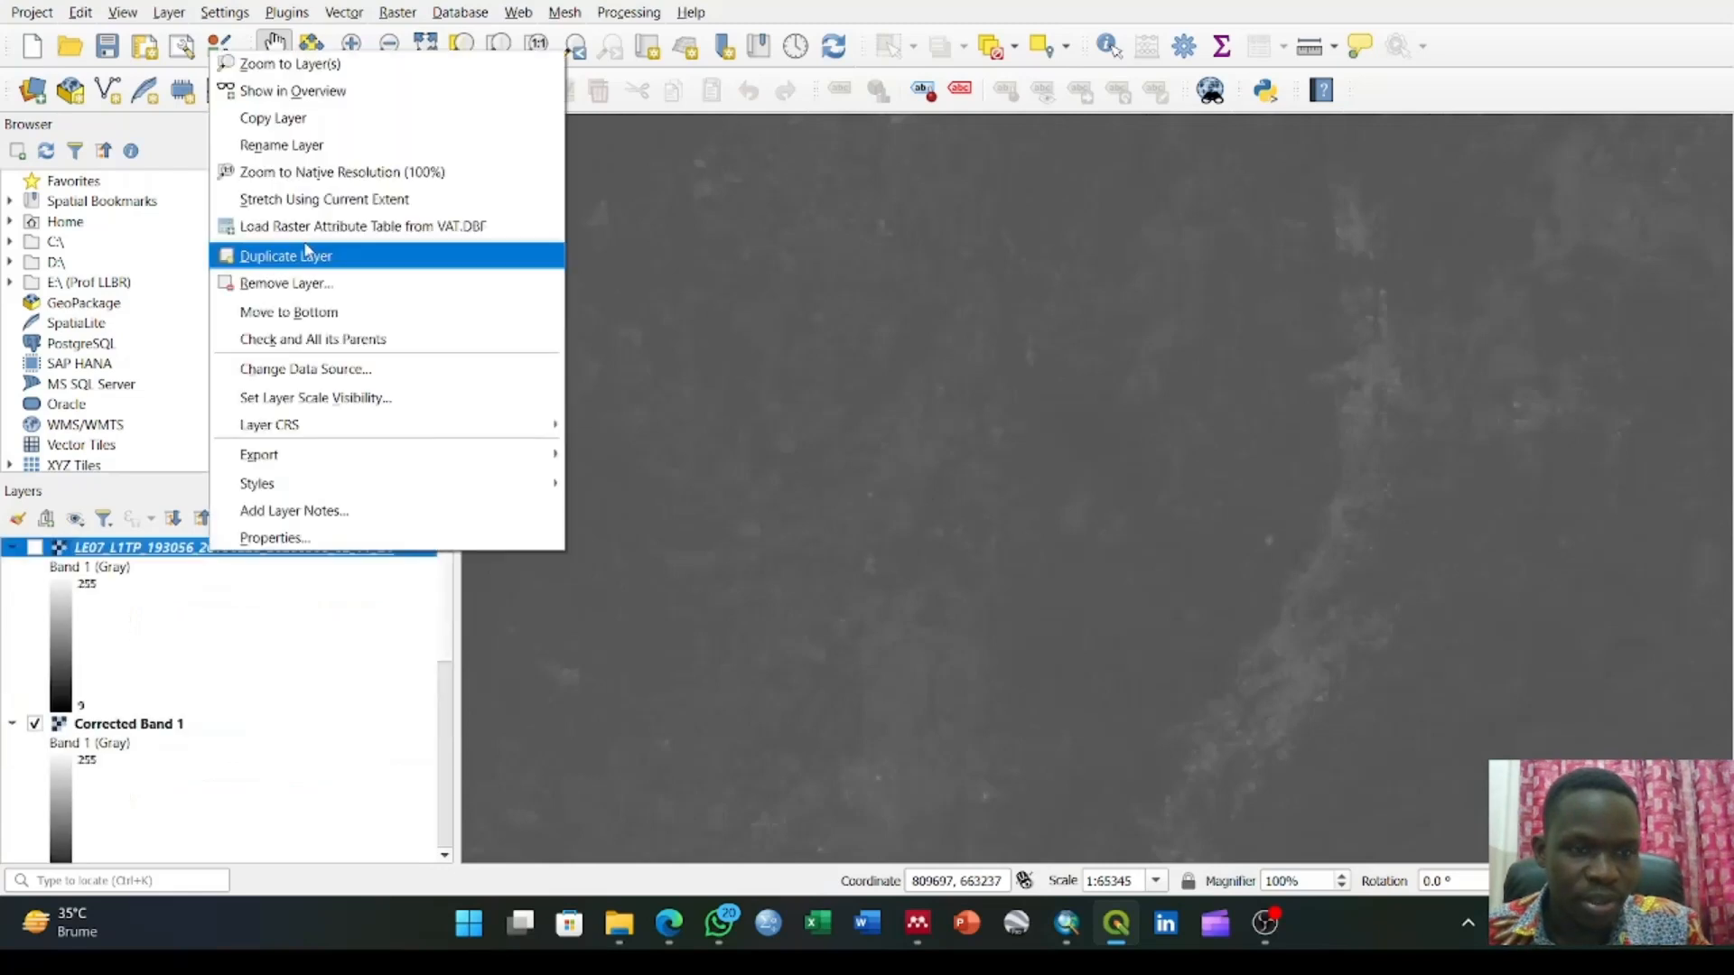
left_click(276, 285)
left_click(840, 481)
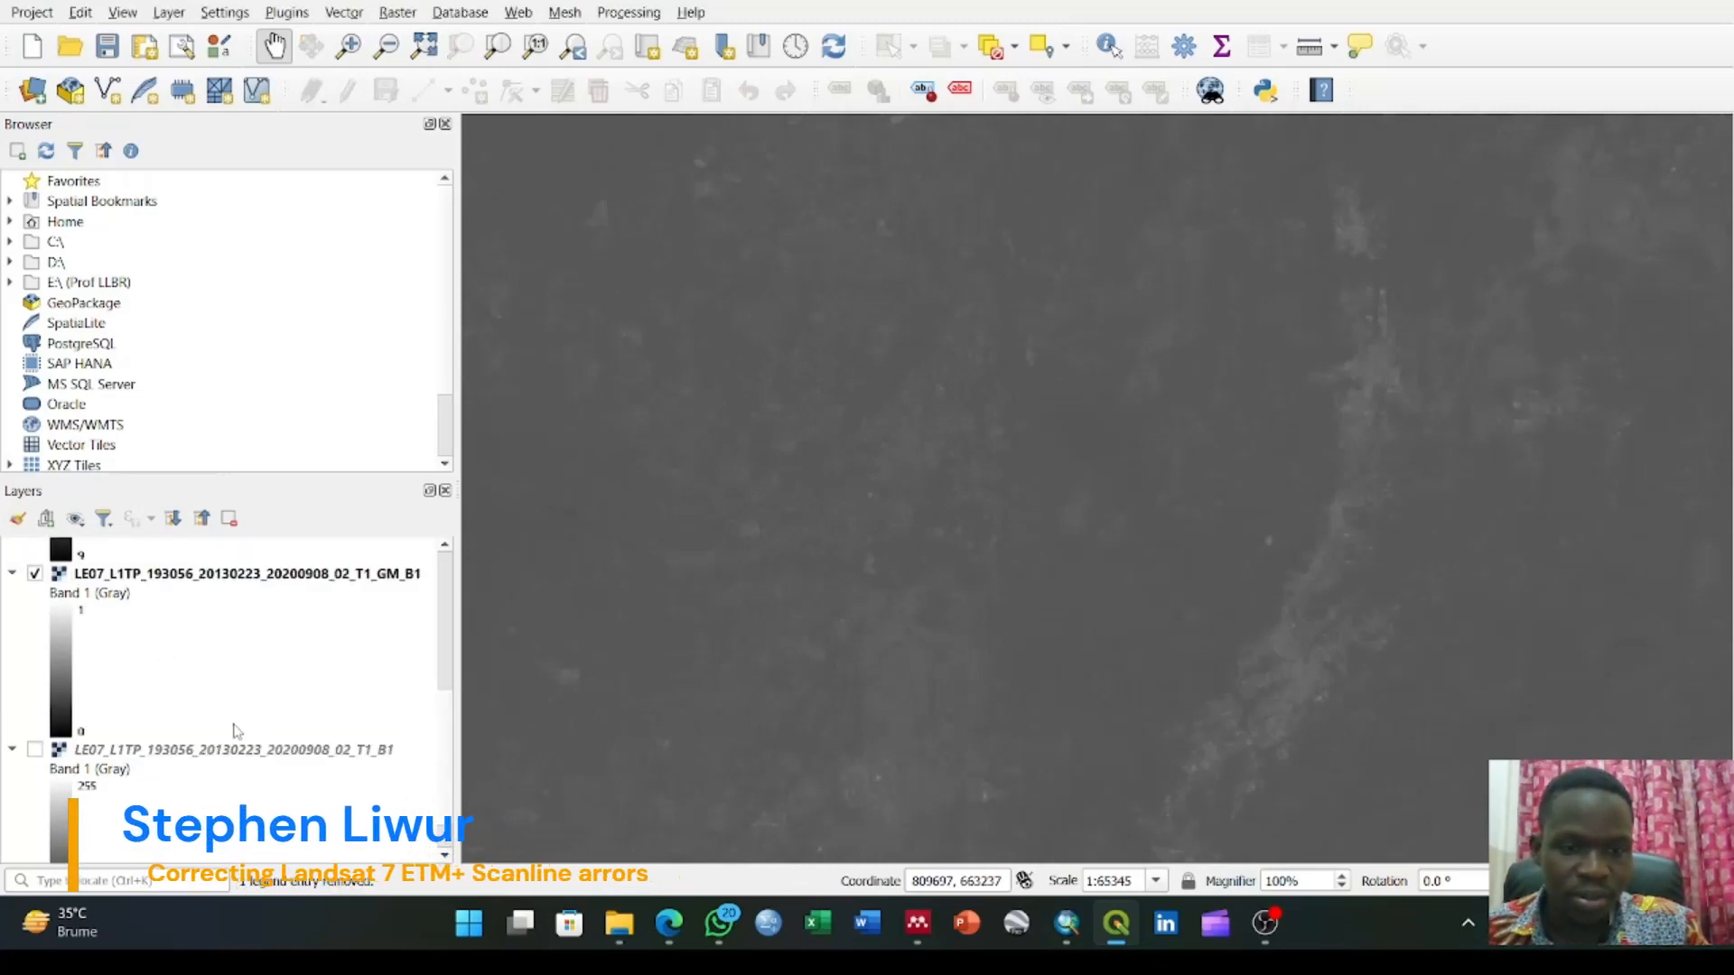
Remove the hidden LE07_L1TP_193056_20130223_20200908_02_T1_B1 layer below the GM_B1 gap mask and select the Corrected Band 1 layer
left_click(174, 750)
right_click(174, 750)
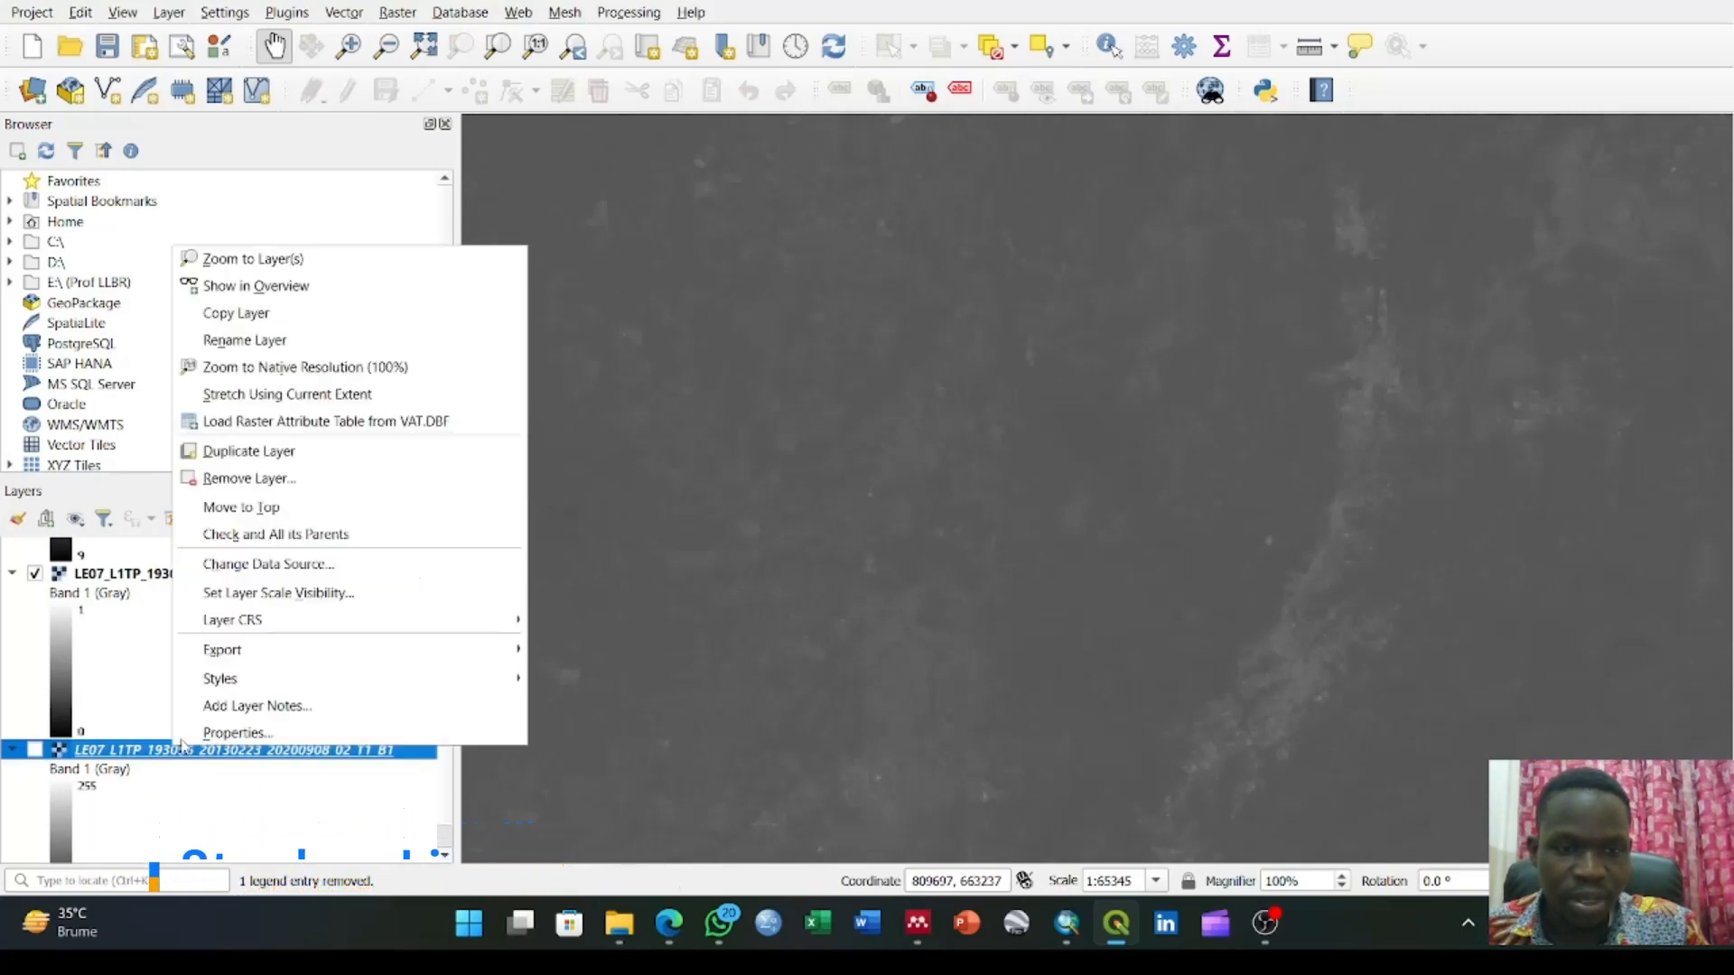
left_click(252, 478)
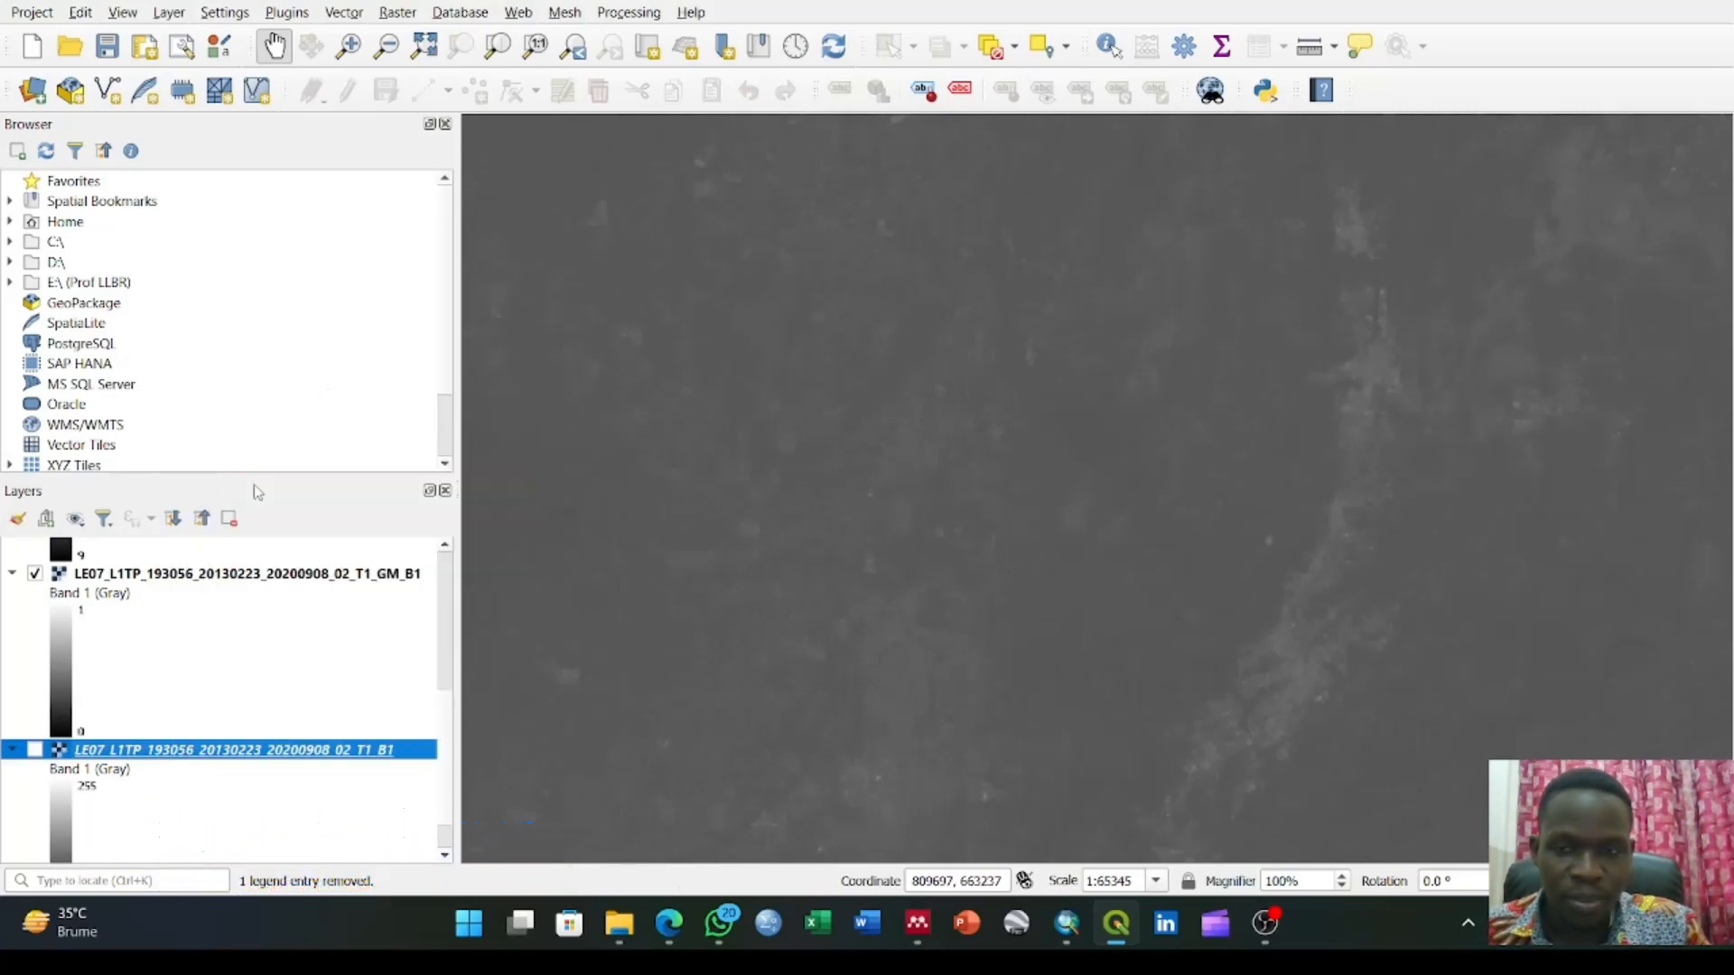
left_click(827, 476)
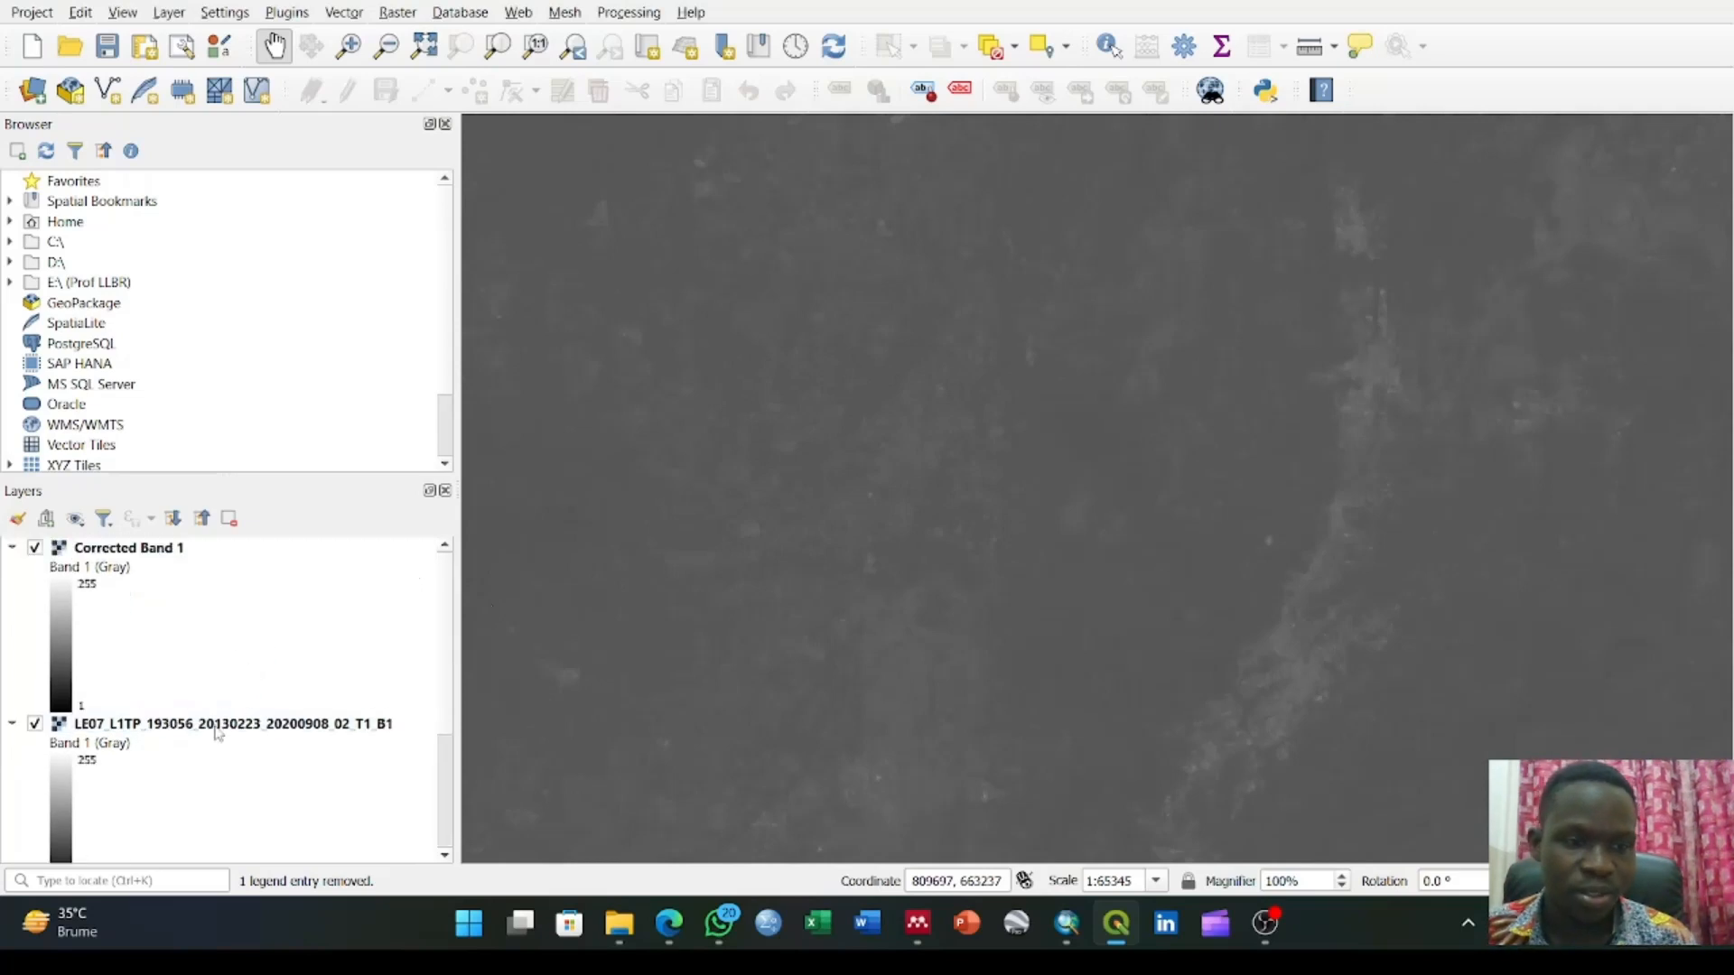
left_click(147, 552)
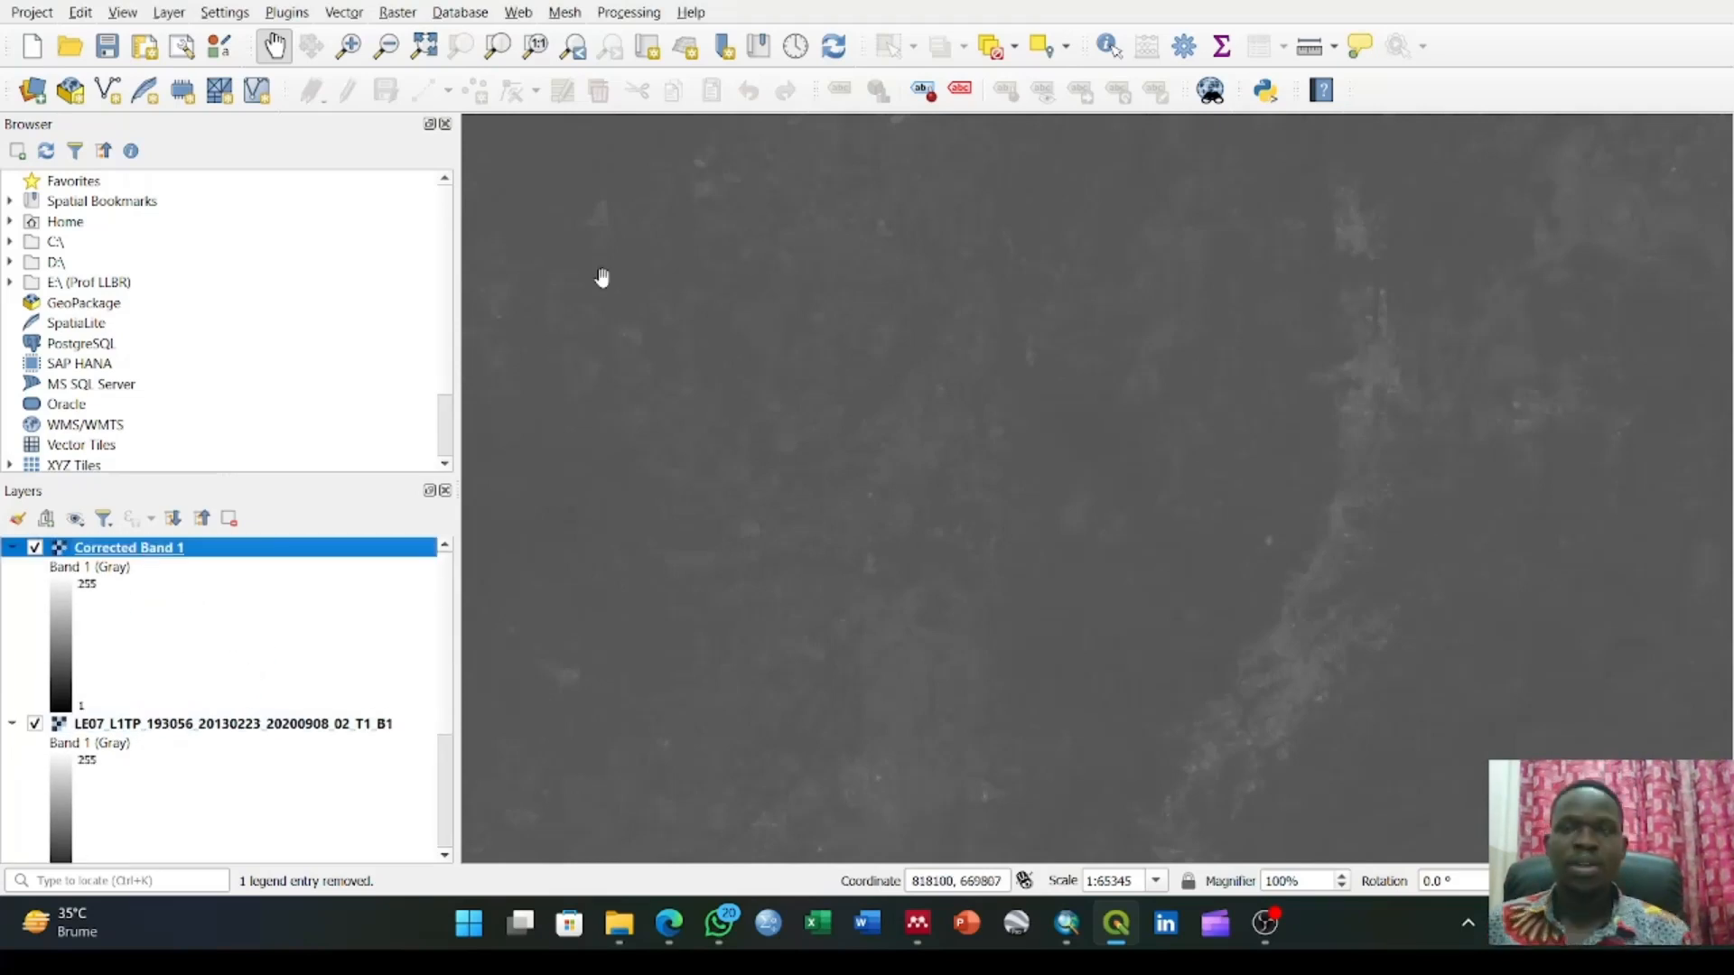